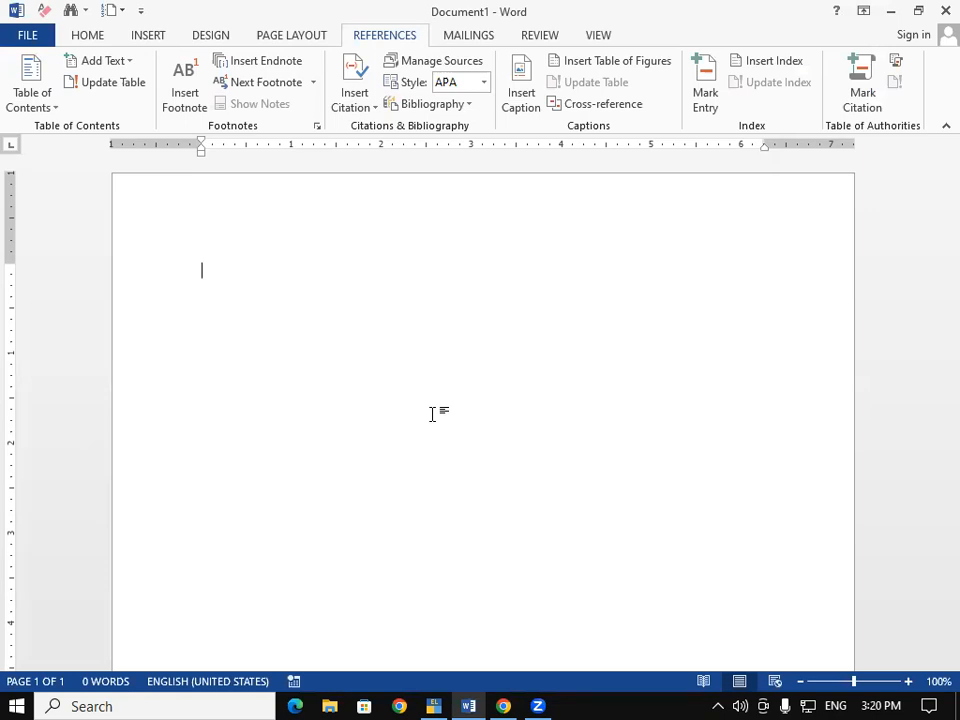
# Step: Fill the blank document with 25 paragraphs of sample text using =rand(25)
pyautogui.write('=ra')
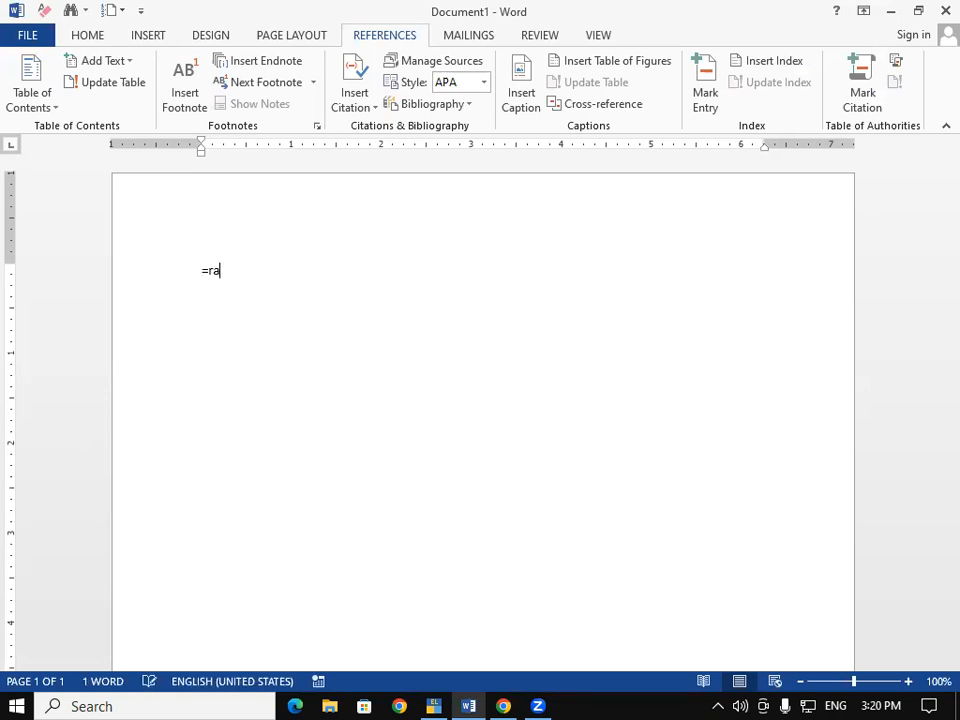
pyautogui.write('nd(25)')
pyautogui.press('Return')
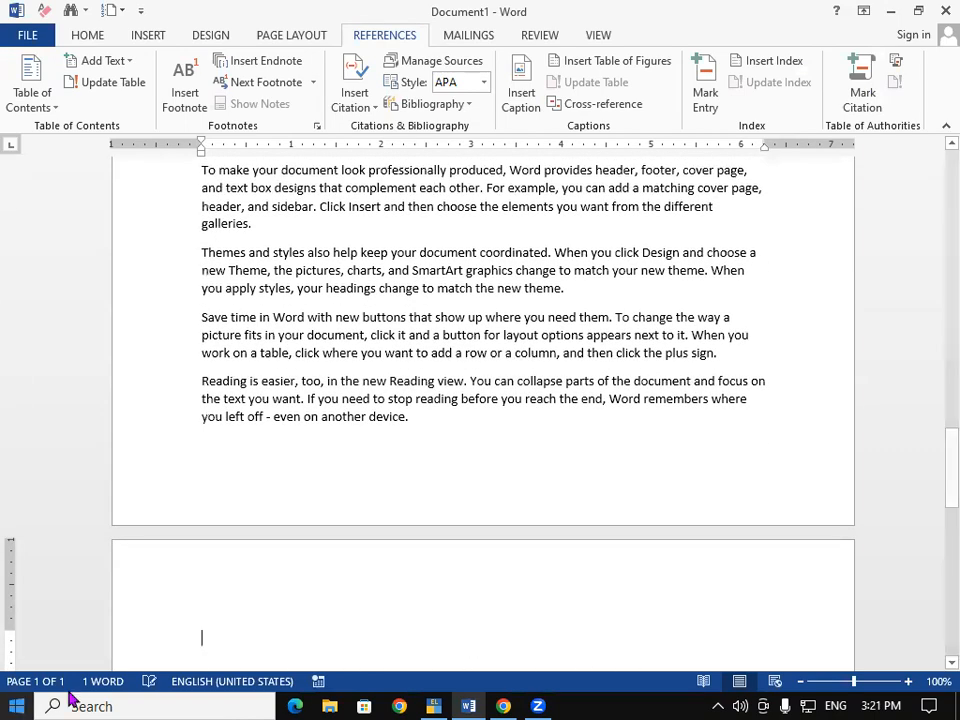
# Step: Copy the entire sample text and paste it repeatedly after a "Themes and styles" paragraph to lengthen the document
pyautogui.moveTo(936, 469); pyautogui.dragTo(932, 400)
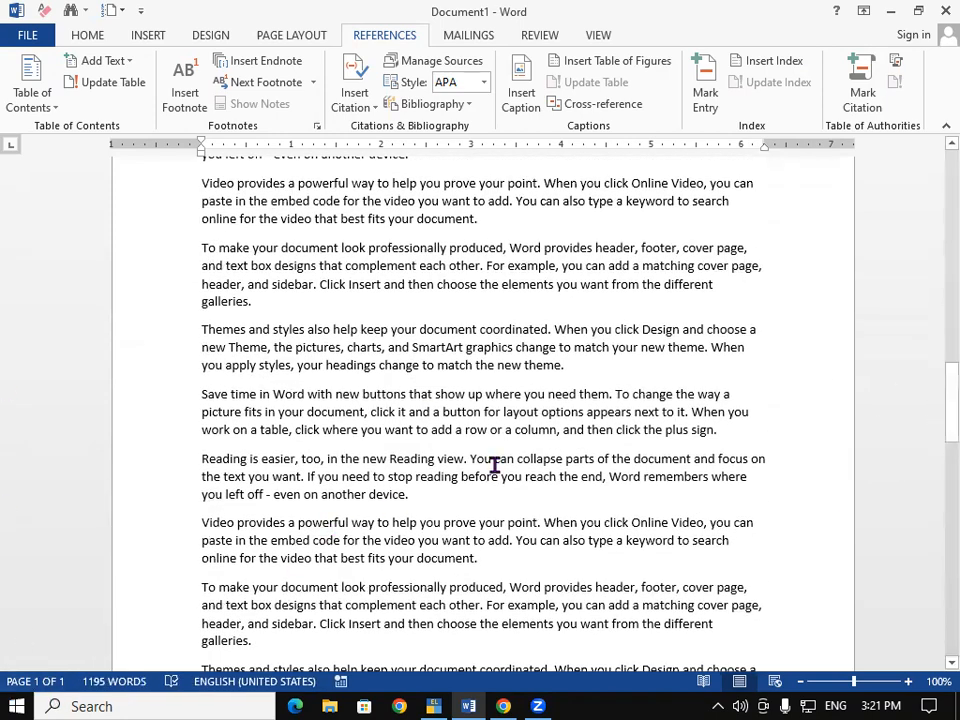
pyautogui.hotkey('ctrl', 'a')
pyautogui.hotkey('ctrl', 'c')
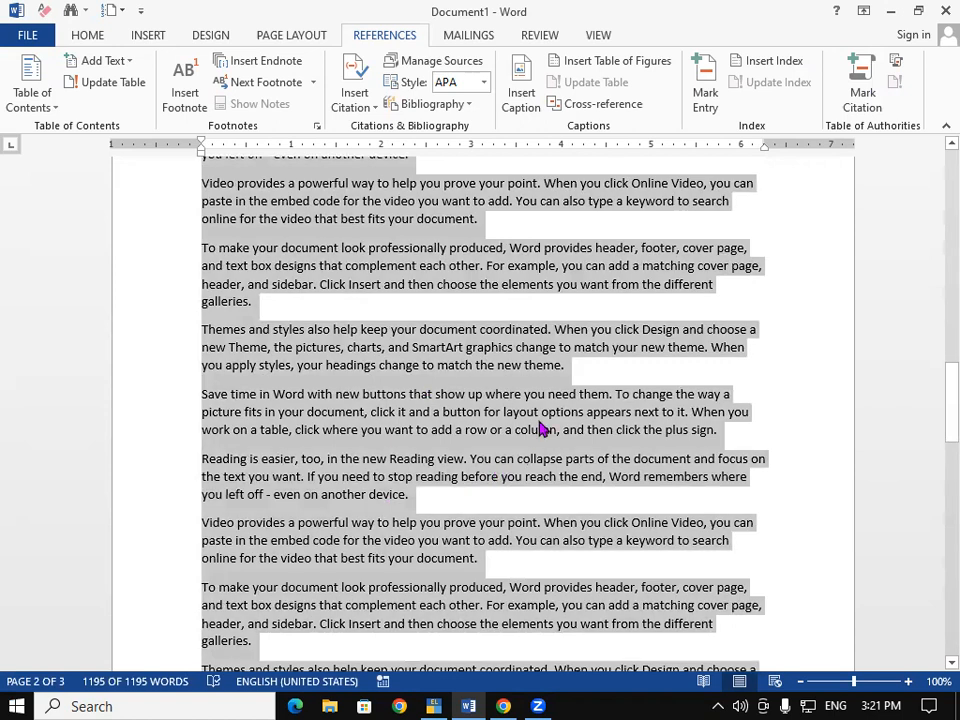
pyautogui.click(586, 375)
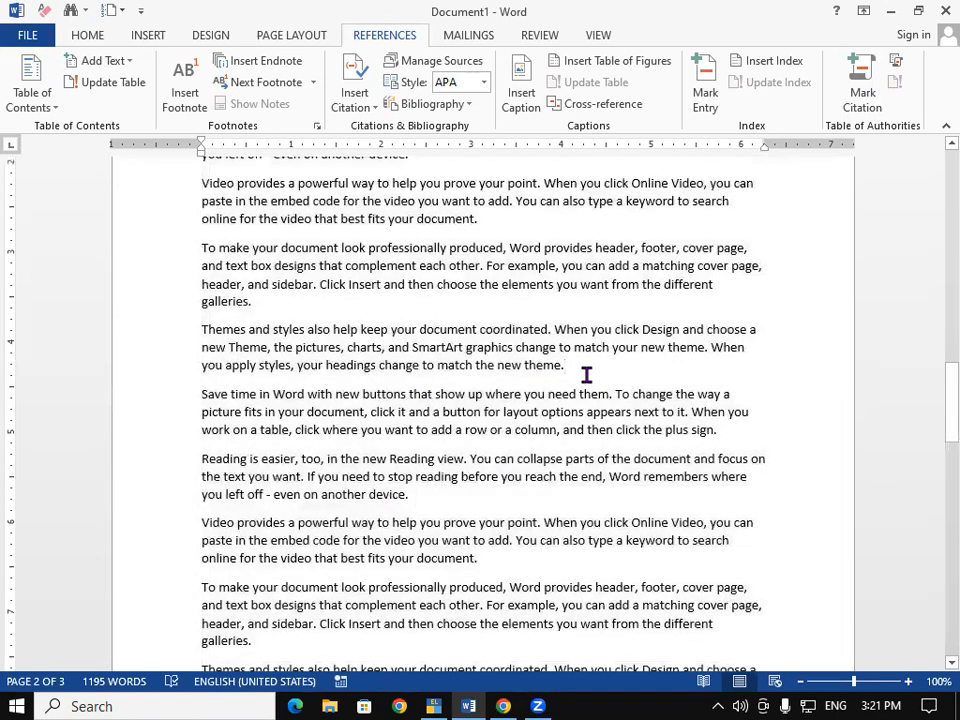
pyautogui.hotkey('ctrl', 'v')
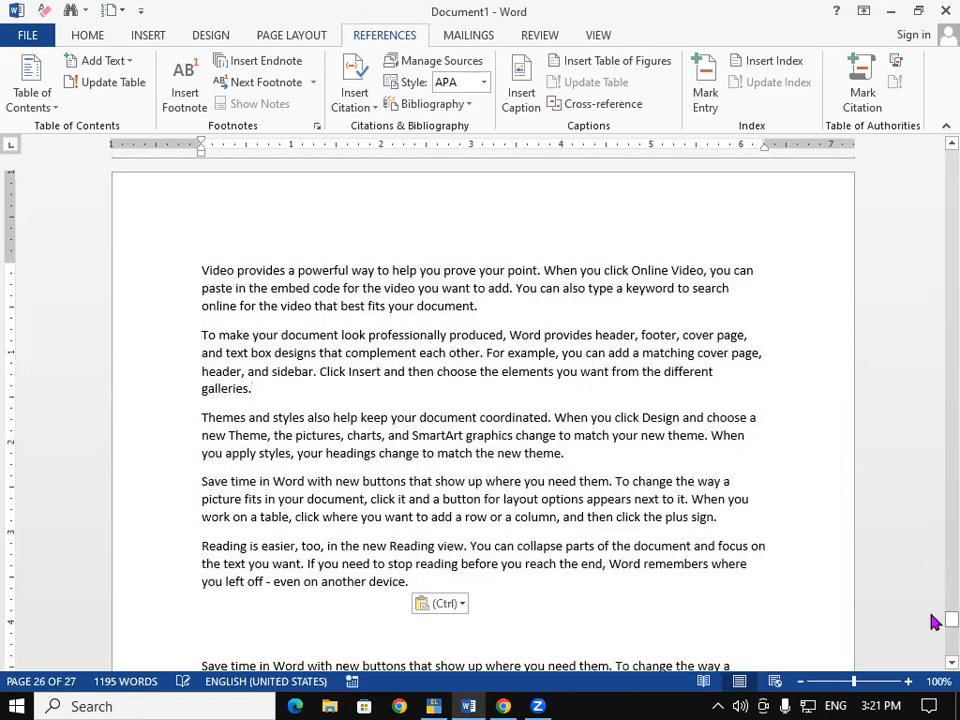
# Step: Add the line "LESSON 1" above the first paragraph of the document and indent it toward the page centre
pyautogui.moveTo(951, 621); pyautogui.dragTo(930, 125)
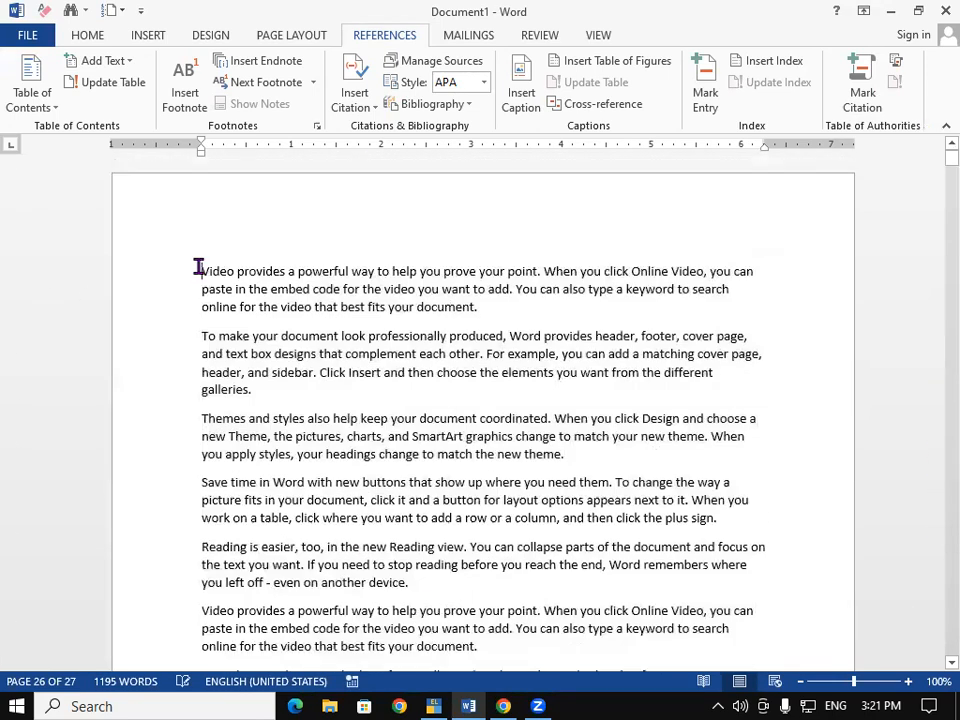
pyautogui.press('Return')
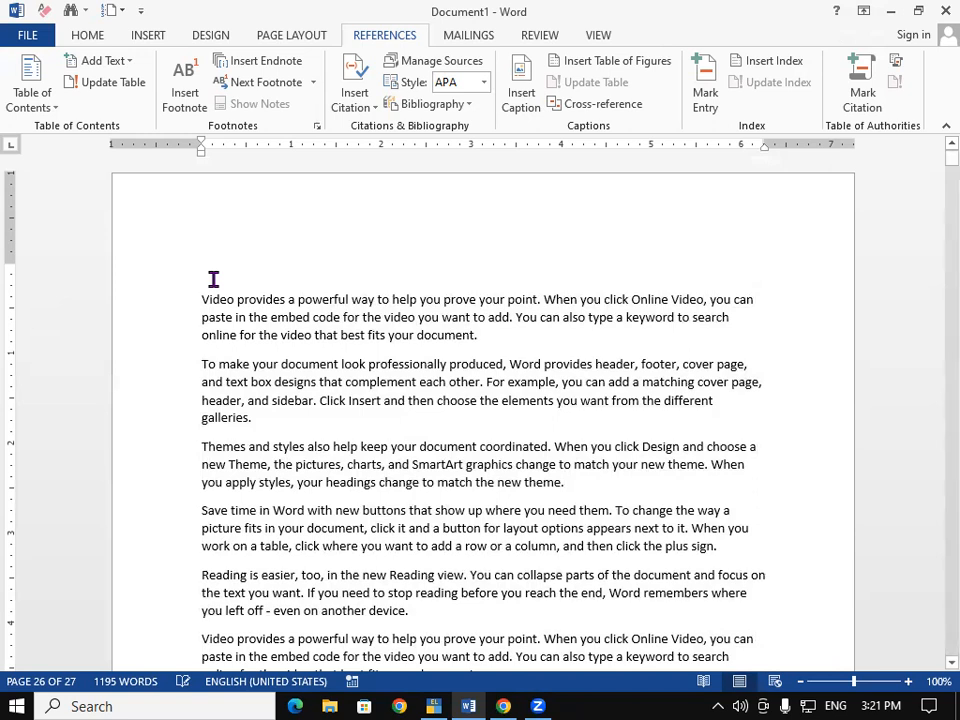
pyautogui.write('LESS')
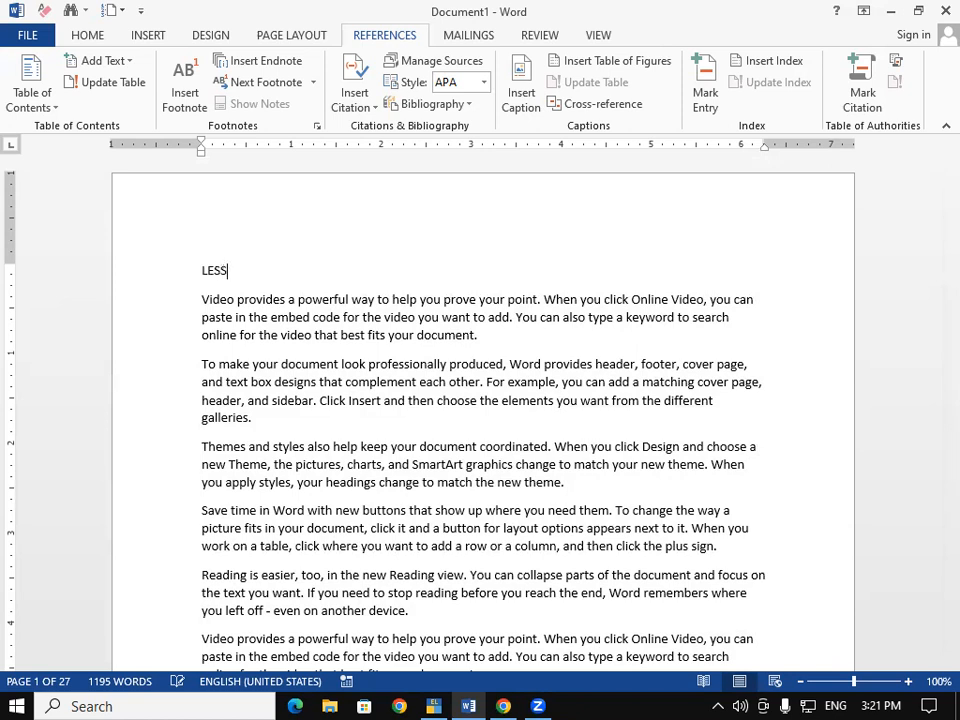
pyautogui.write('ON 1')
pyautogui.click(197, 269)
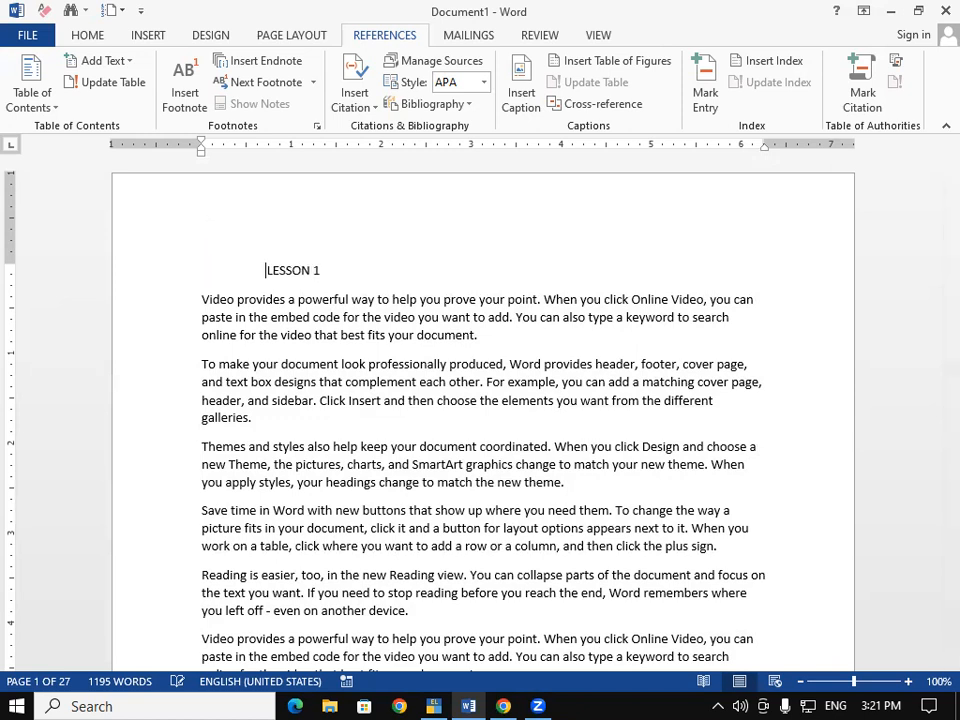
pyautogui.moveTo(322, 270); pyautogui.dragTo(366, 270)
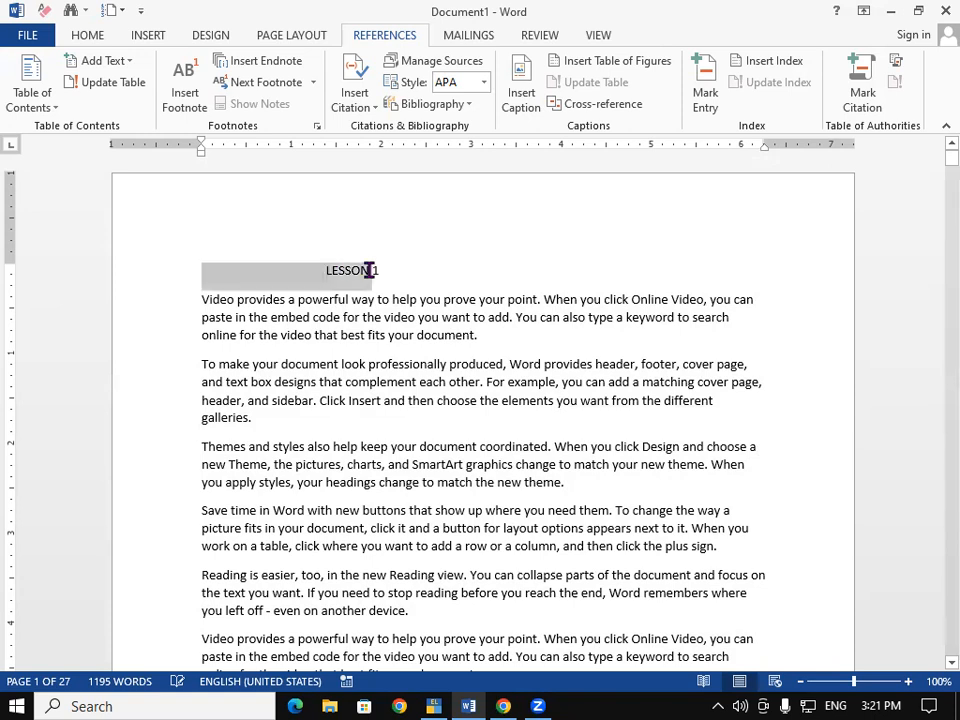
# Step: Add the heading "INTRODUCTION OF COMPUTER" two lines below LESSON 1, directly above the first paragraph
pyautogui.click(455, 274)
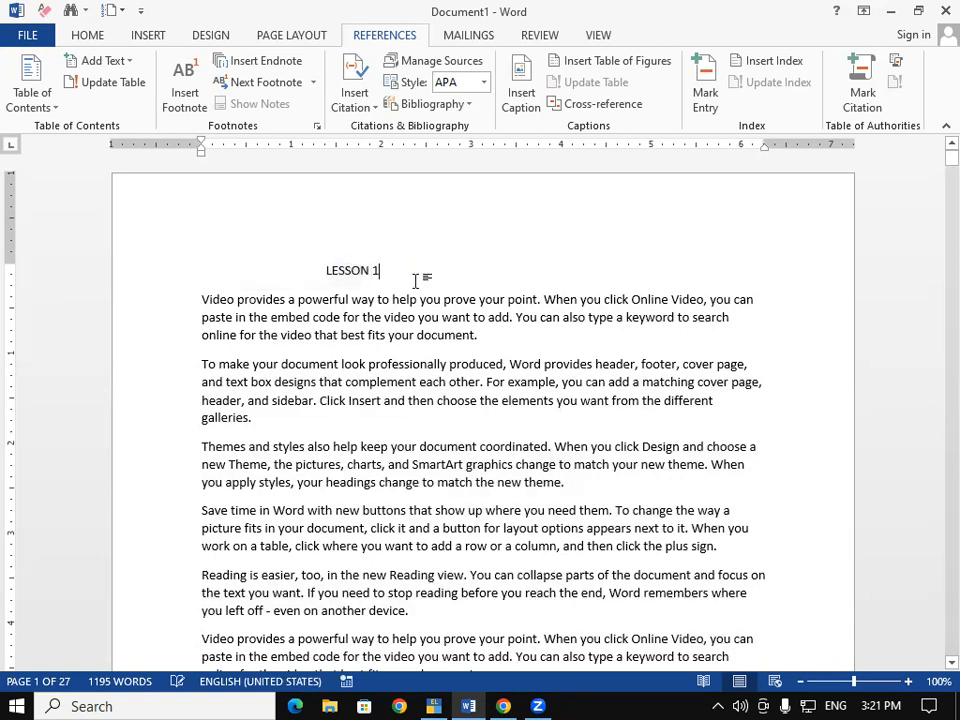
pyautogui.press('Return')
pyautogui.press('Return')
pyautogui.write('IN')
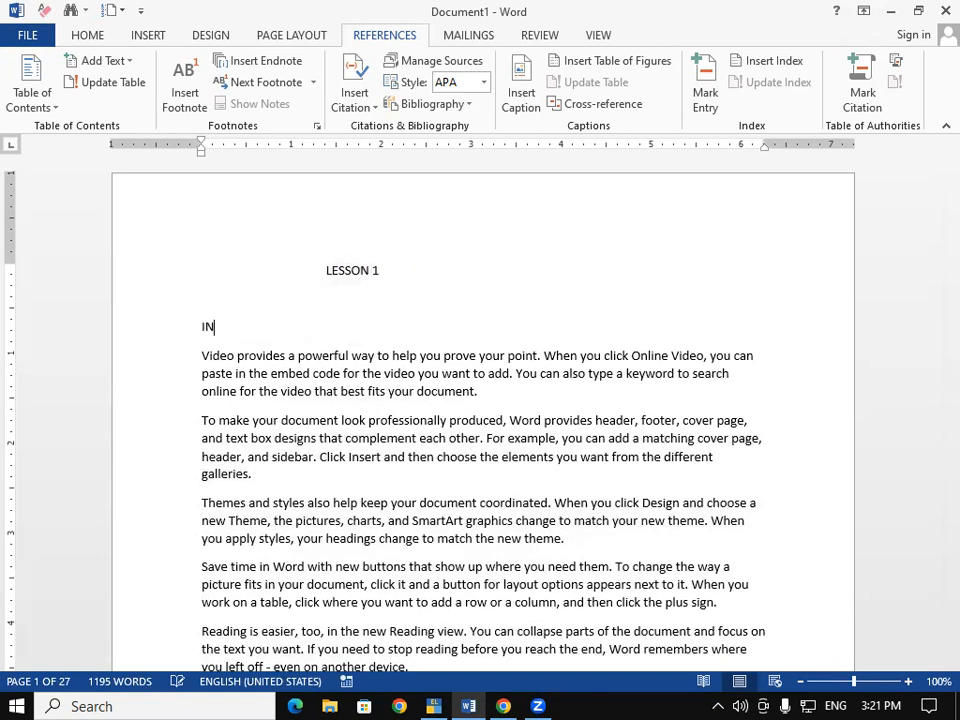
pyautogui.write('TRODU')
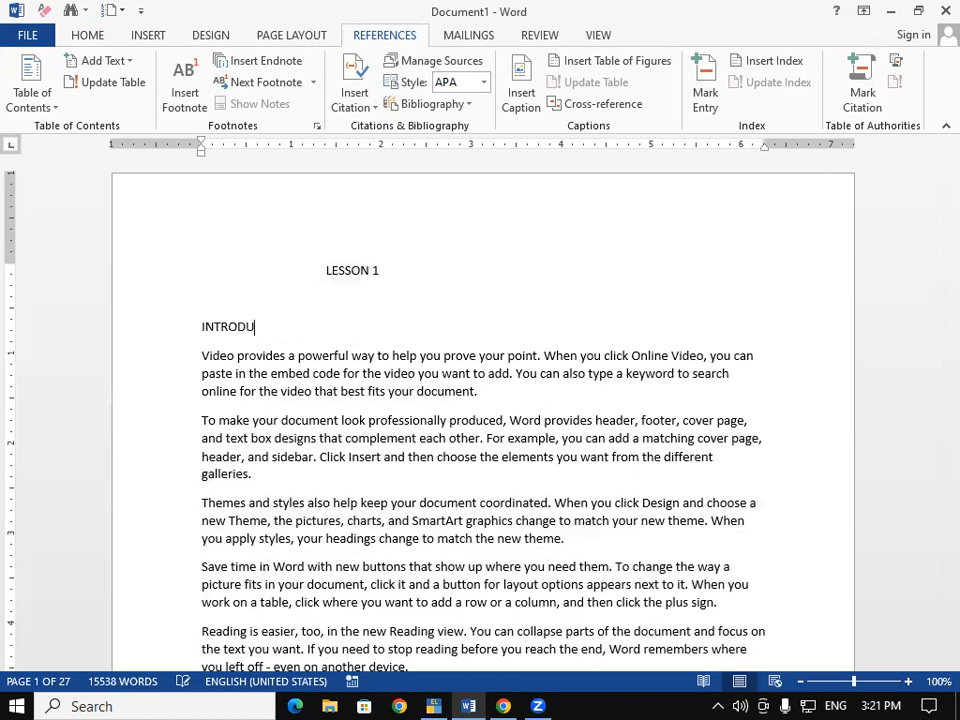
pyautogui.write('CTION OF COMPUTER')
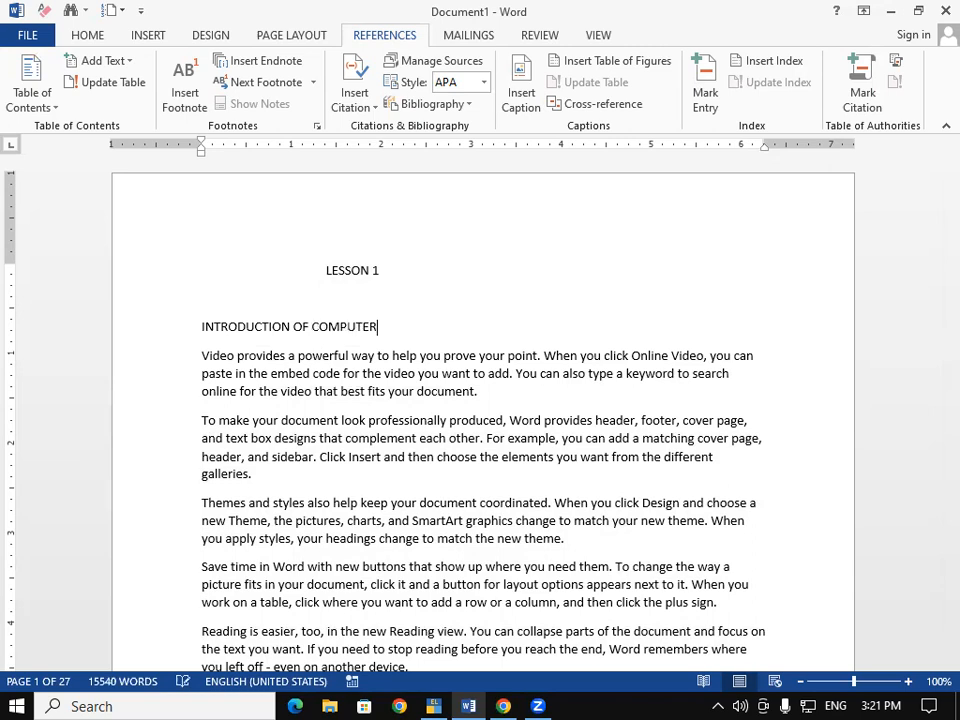
pyautogui.click(492, 393)
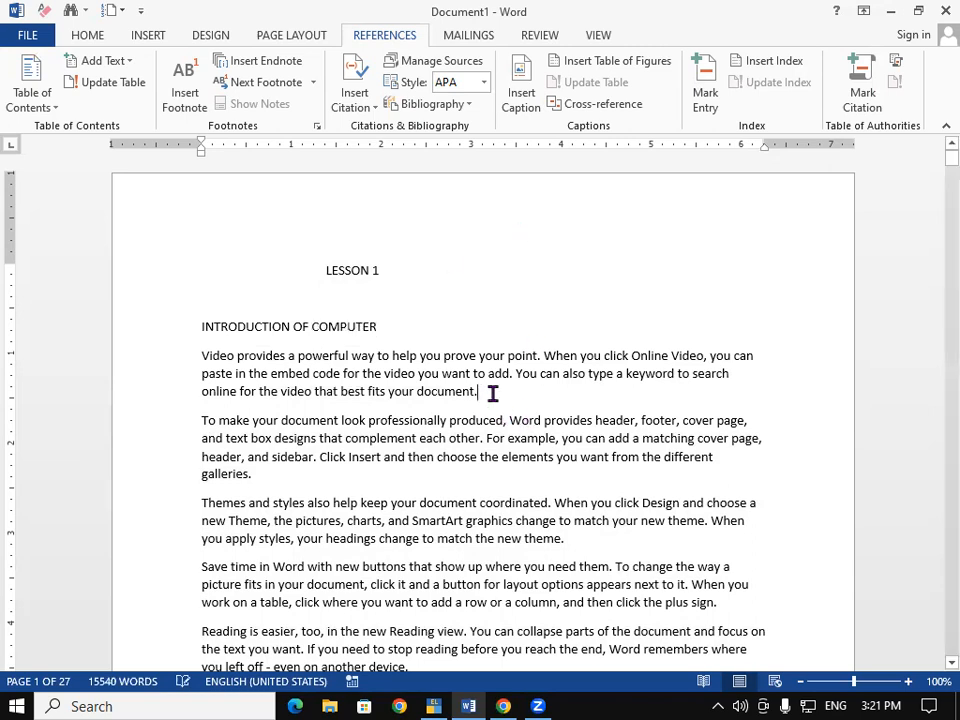
pyautogui.press('Return')
pyautogui.press('Return')
pyautogui.press('Return')
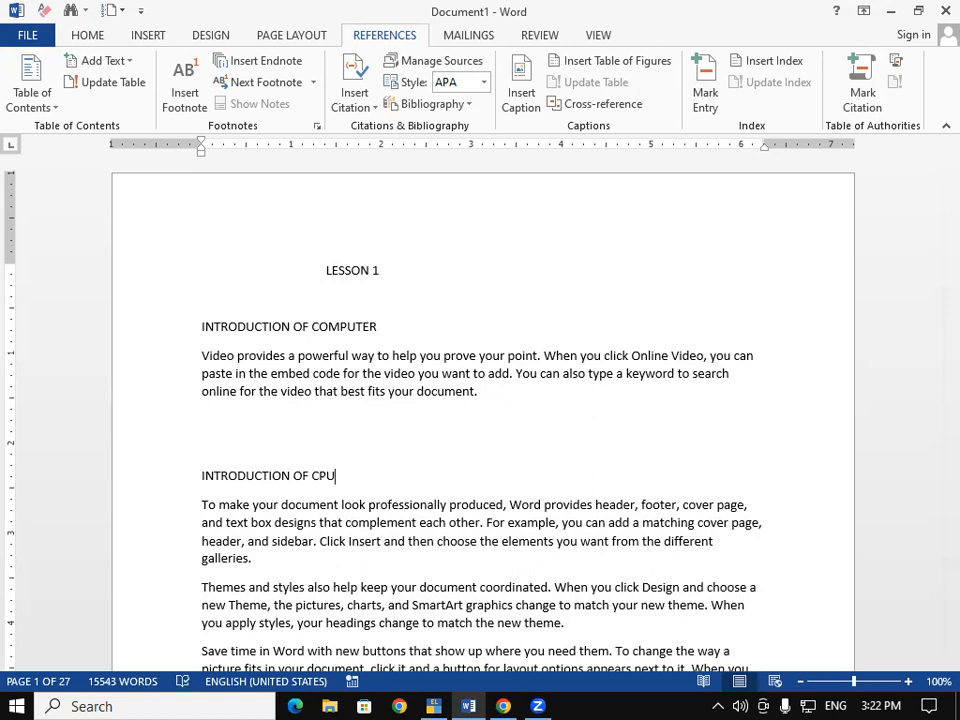
pyautogui.press('BackSpace')
pyautogui.press('BackSpace')
pyautogui.press('BackSpace')
pyautogui.press('BackSpace')
pyautogui.press('BackSpace')
pyautogui.press('BackSpace')
pyautogui.press('BackSpace')
pyautogui.press('BackSpace')
pyautogui.press('BackSpace')
pyautogui.press('BackSpace')
pyautogui.press('BackSpace')
pyautogui.press('BackSpace')
pyautogui.press('BackSpace')
pyautogui.press('BackSpace')
pyautogui.press('BackSpace')
pyautogui.press('BackSpace')
pyautogui.press('BackSpace')
pyautogui.press('BackSpace')
pyautogui.press('BackSpace')
pyautogui.press('BackSpace')
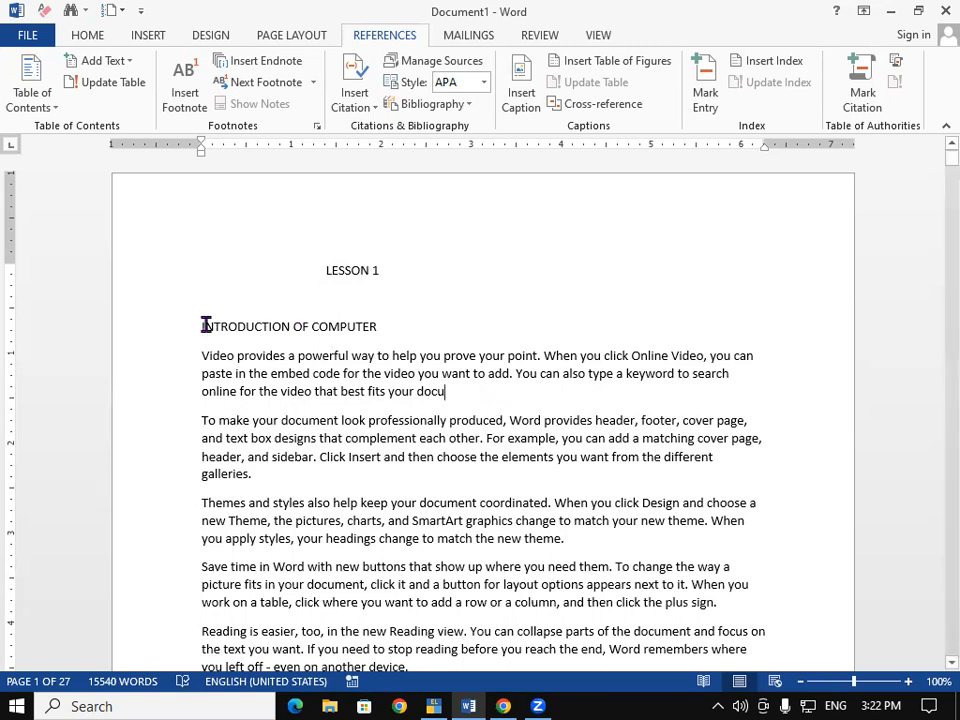
# Step: Enlarge the "INTRODUCTION OF COMPUTER" heading to 20 pt and make it bold
pyautogui.moveTo(200, 326); pyautogui.dragTo(366, 321)
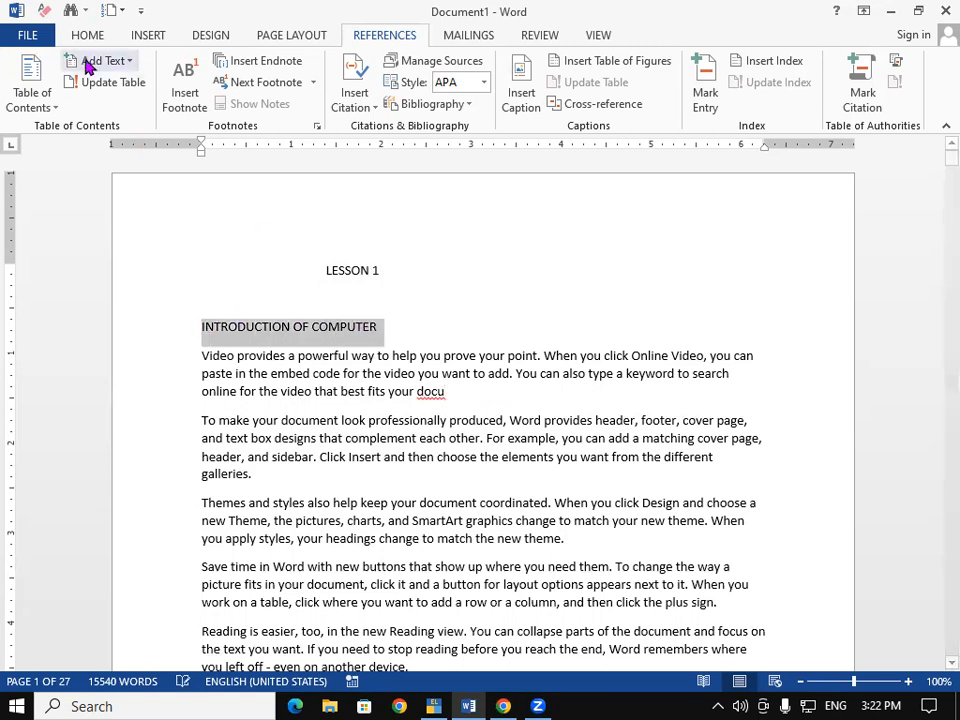
pyautogui.click(98, 40)
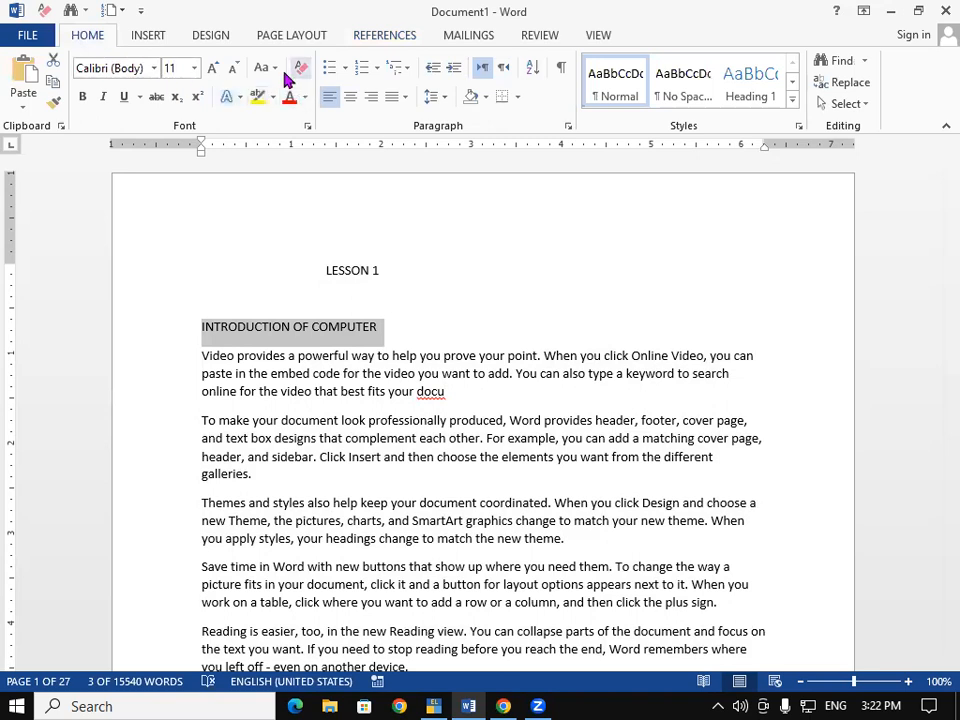
pyautogui.click(212, 68)
pyautogui.click(212, 68)
pyautogui.click(212, 68)
pyautogui.click(212, 68)
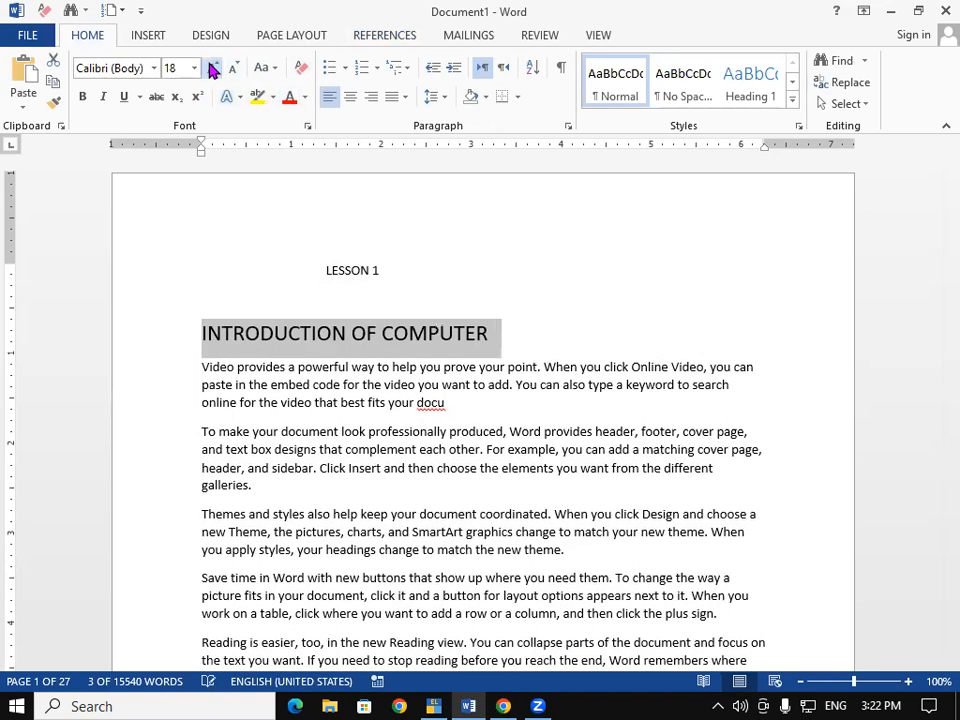
pyautogui.click(212, 68)
pyautogui.click(84, 97)
# Step: Format the "LESSON 1" title as 22 pt, bold and red
pyautogui.moveTo(324, 268); pyautogui.dragTo(386, 271)
pyautogui.click(212, 68)
pyautogui.click(212, 68)
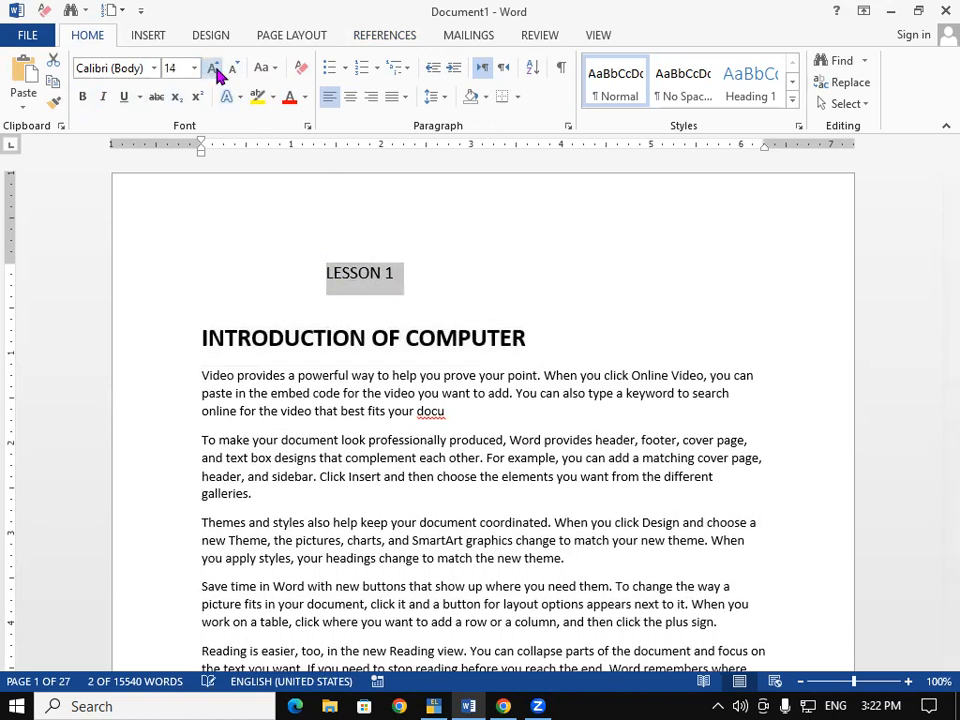
pyautogui.click(212, 68)
pyautogui.click(212, 68)
pyautogui.click(212, 68)
pyautogui.click(212, 68)
pyautogui.click(84, 97)
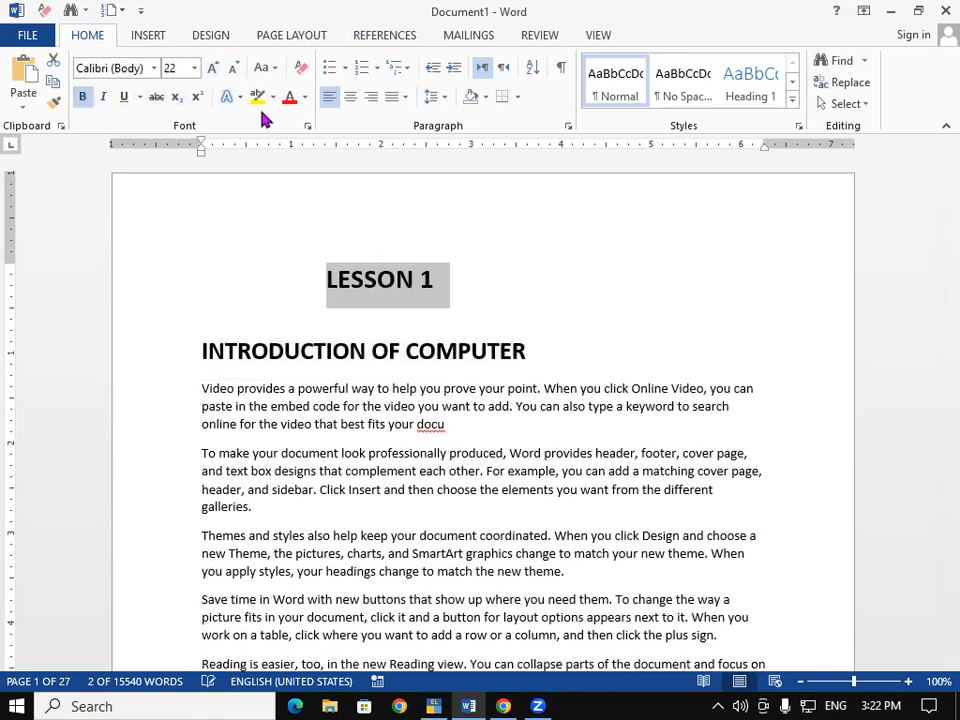
pyautogui.click(291, 98)
pyautogui.click(511, 389)
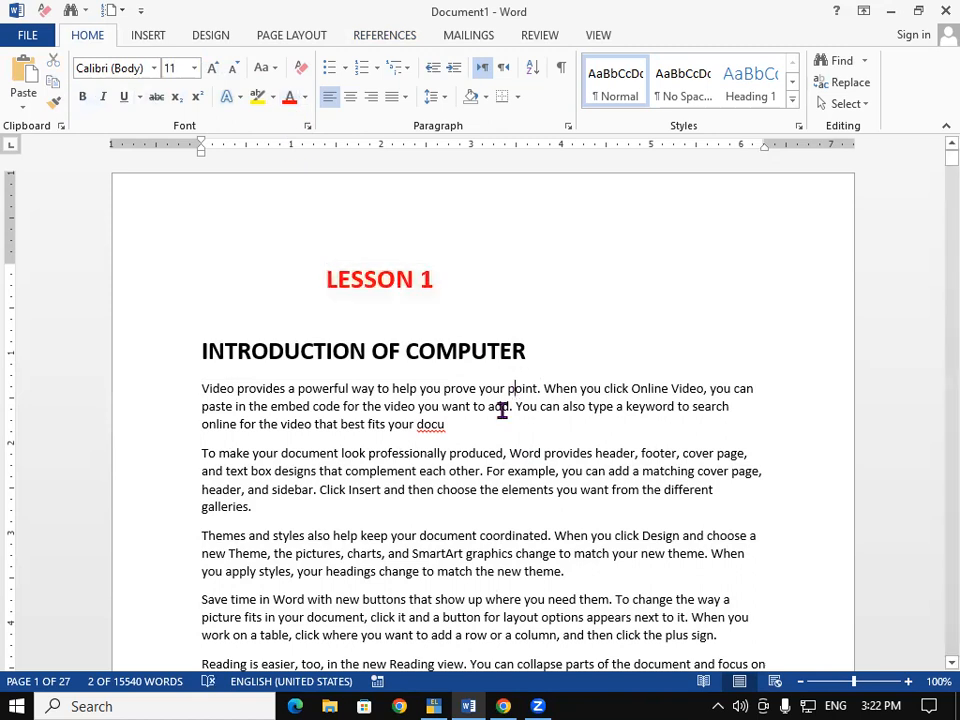
# Step: Complete the cut-off last word of the first paragraph so that it reads "document"
pyautogui.scroll(-2, 495, 450)
pyautogui.scroll(-1, 495, 450)
pyautogui.click(443, 247)
pyautogui.write('M')
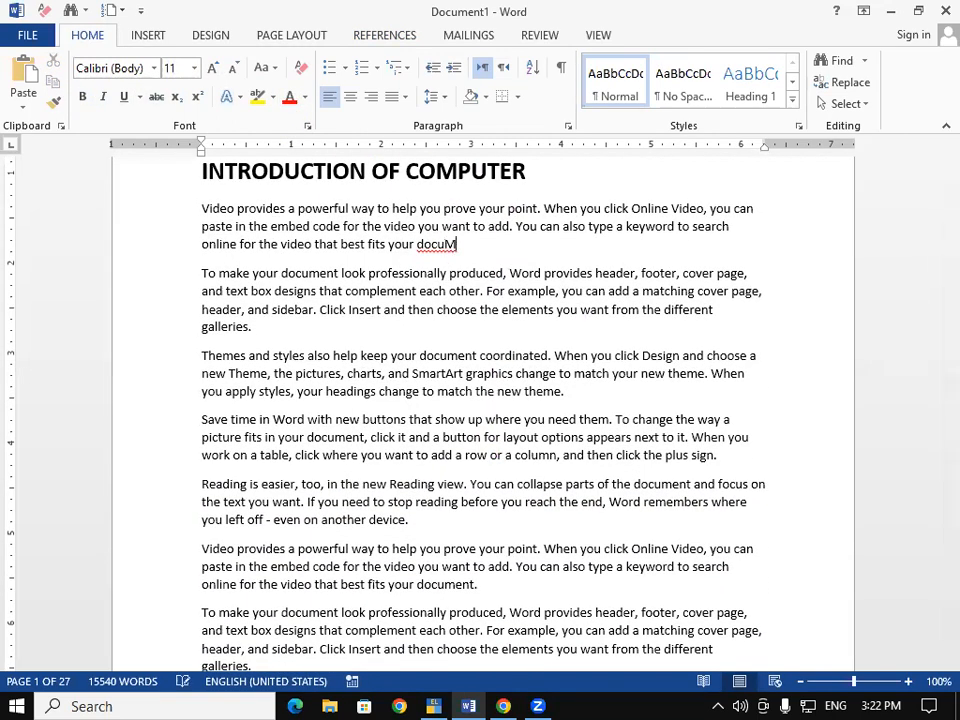
pyautogui.press('BackSpace')
pyautogui.write('ment')
# Step: Add the heading line "Introduction to operating system" above the first paragraph on page 2
pyautogui.scroll(-1, 614, 518)
pyautogui.scroll(-2, 614, 521)
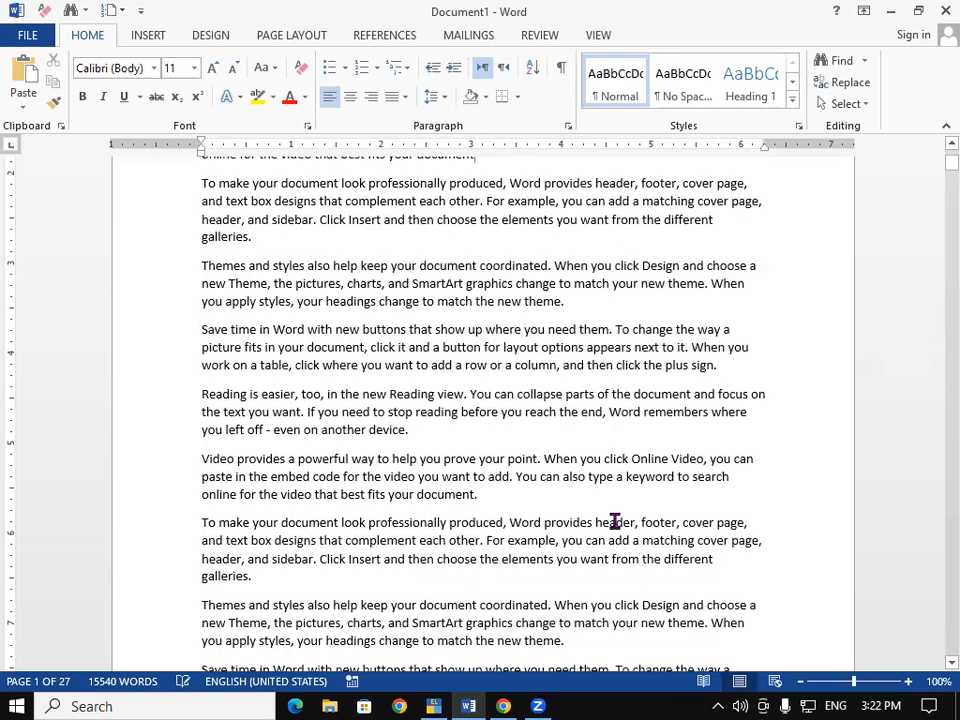
pyautogui.scroll(5, 626, 501)
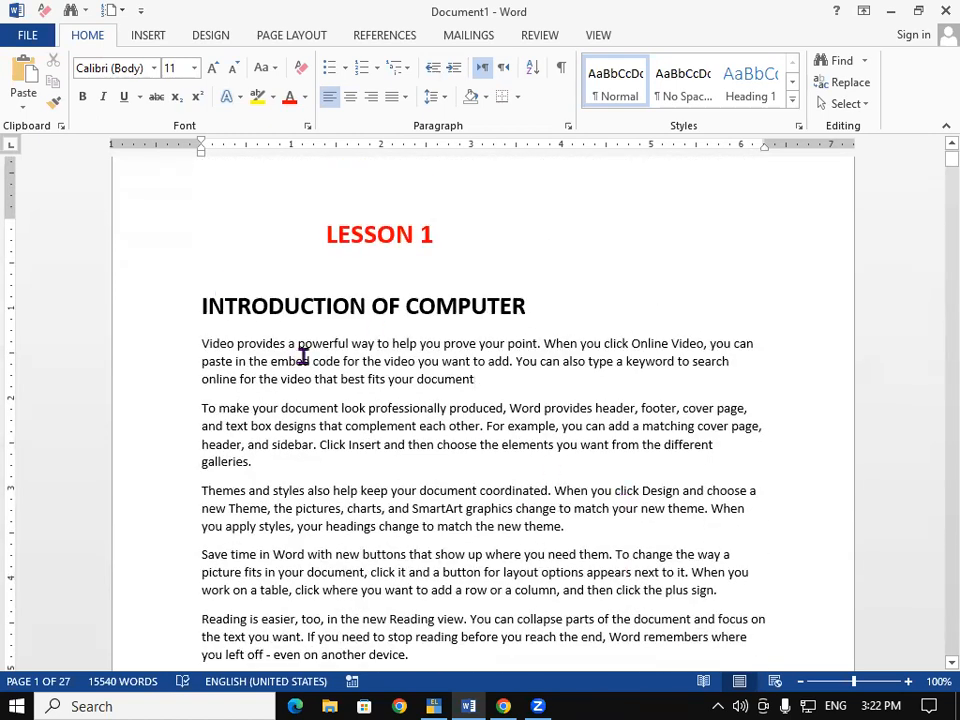
pyautogui.scroll(-4, 303, 356)
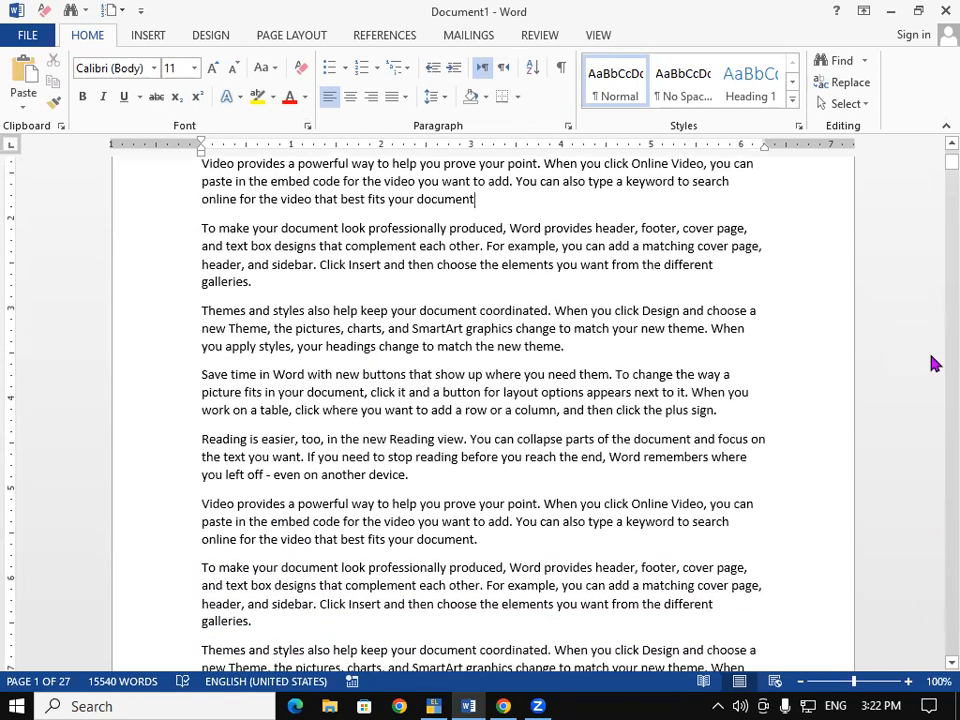
pyautogui.click(951, 163)
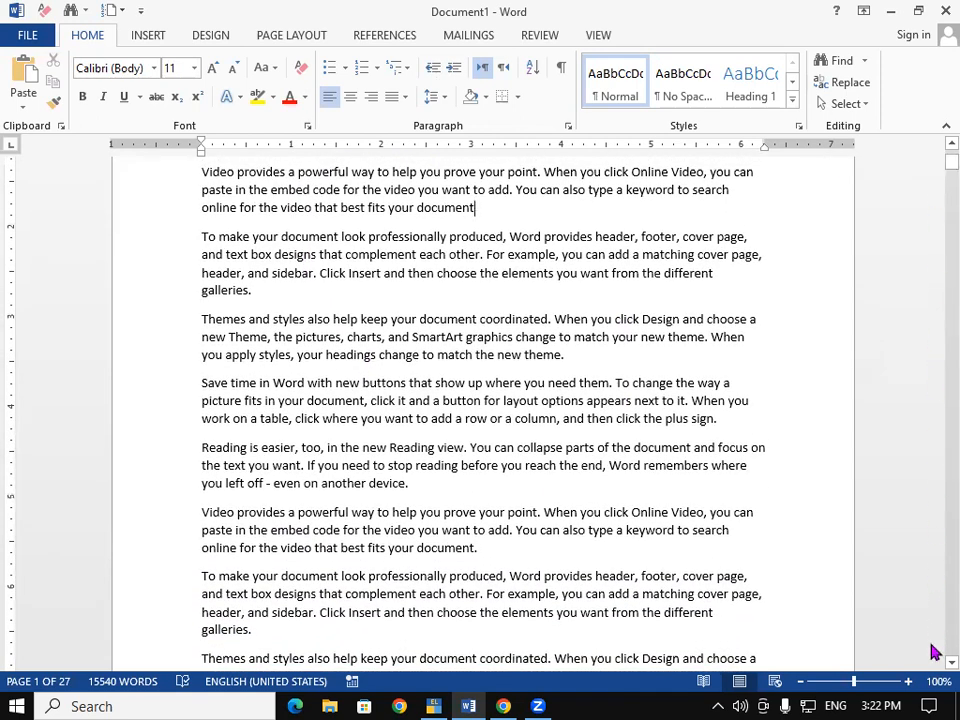
pyautogui.scroll(-2, 935, 652)
pyautogui.scroll(-10, 933, 667)
pyautogui.scroll(-3, 933, 667)
pyautogui.click(193, 397)
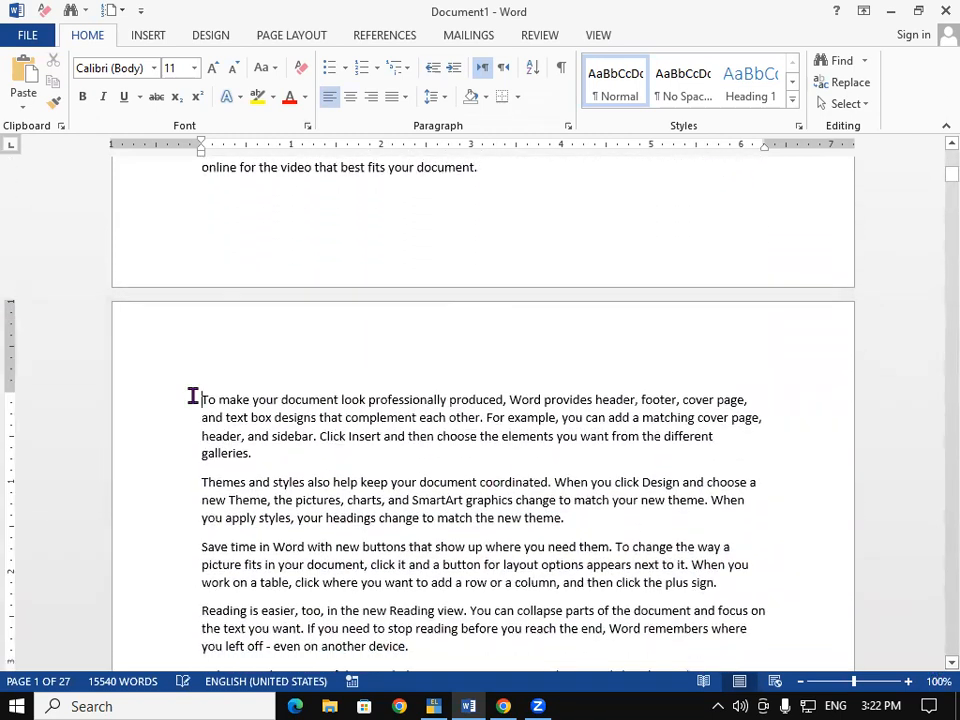
pyautogui.press('Return')
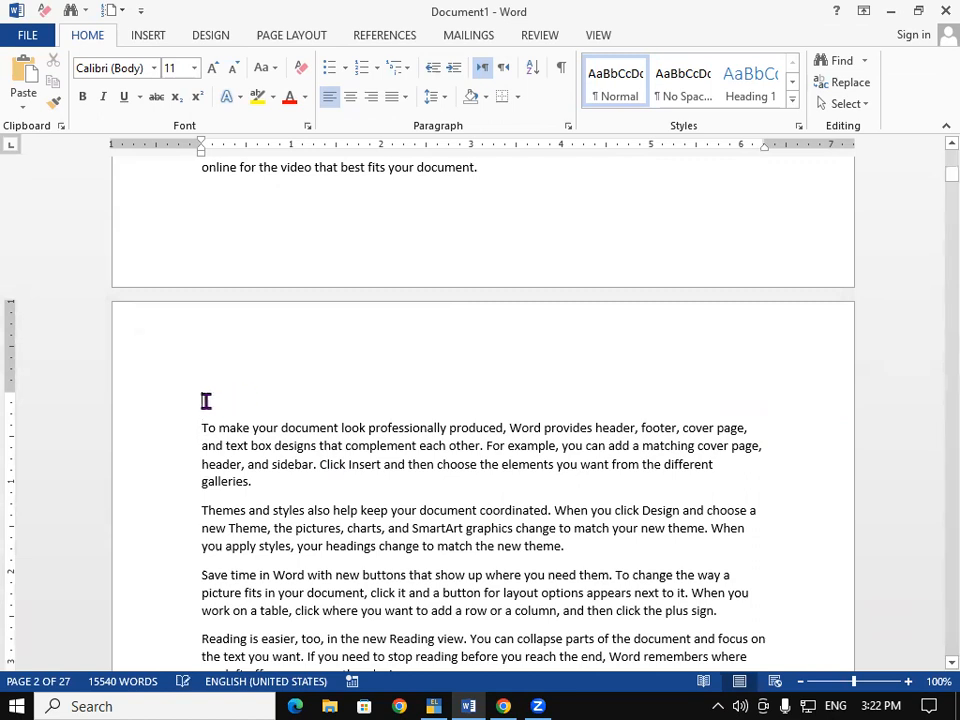
pyautogui.write('intro')
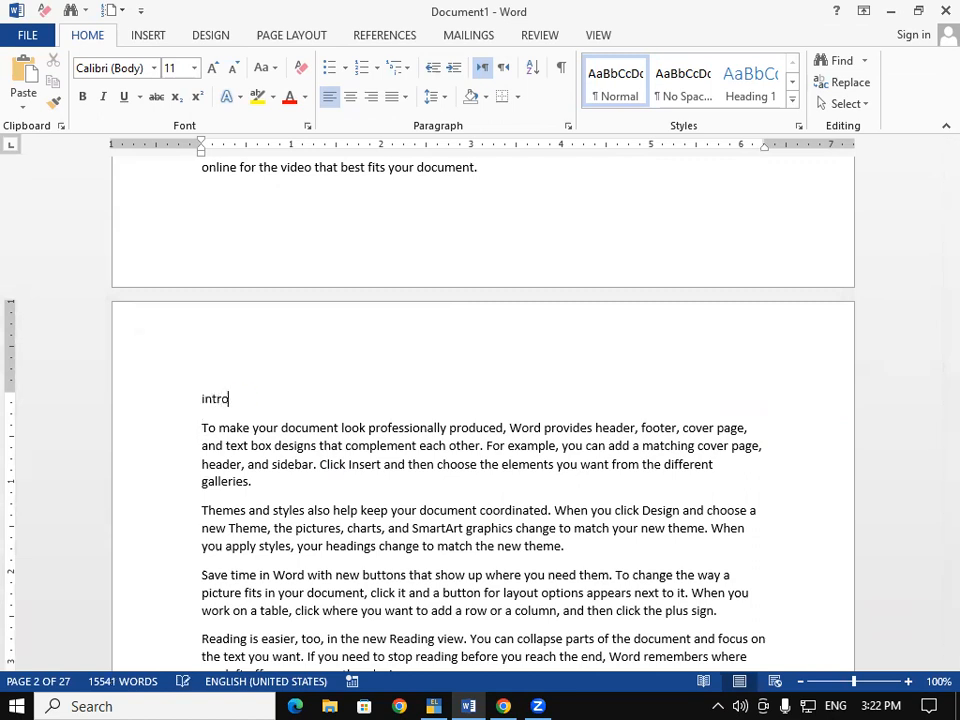
pyautogui.write('duction to o')
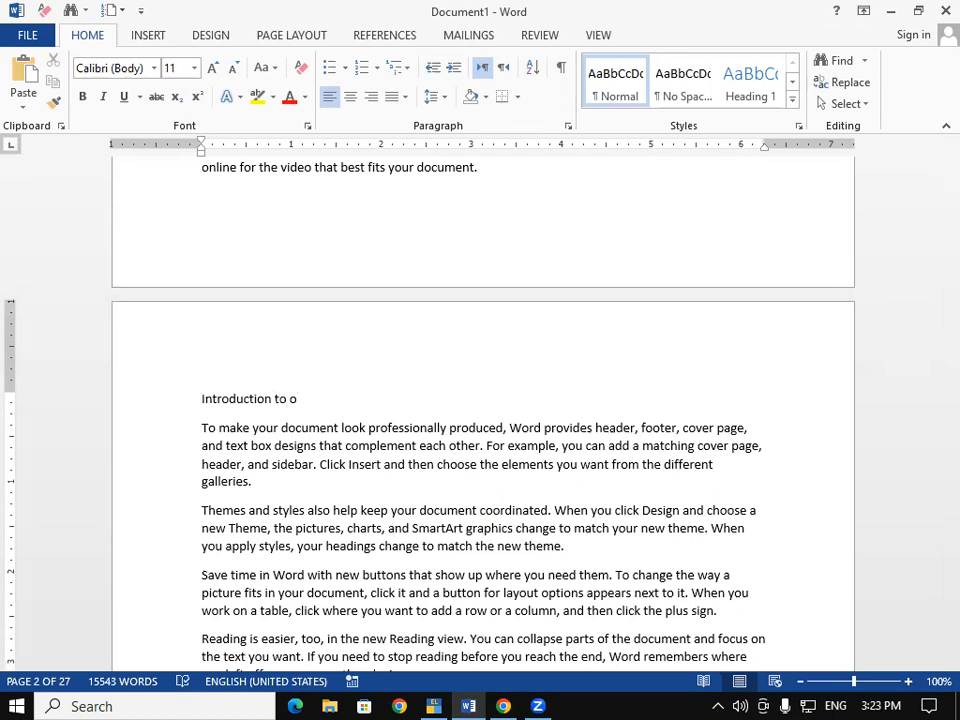
pyautogui.press('BackSpace')
pyautogui.press('BackSpace')
pyautogui.write('to o')
# Step: Convert the "Introduction to operating system" heading on page 2 to uppercase
pyautogui.hotkey('shift', 'Left')
pyautogui.hotkey('shift', 'Left')
pyautogui.hotkey('shift', 'Left')
pyautogui.hotkey('shift', 'Left')
pyautogui.hotkey('shift', 'Left')
pyautogui.hotkey('shift', 'Left')
pyautogui.hotkey('shift', 'Left')
pyautogui.hotkey('shift', 'Left')
pyautogui.hotkey('shift', 'Left')
pyautogui.hotkey('shift', 'Left')
pyautogui.hotkey('shift', 'Left')
pyautogui.hotkey('shift', 'Left')
pyautogui.hotkey('shift', 'Left')
pyautogui.hotkey('shift', 'Left')
pyautogui.hotkey('shift', 'Left')
pyautogui.hotkey('shift', 'Left')
pyautogui.hotkey('shift', 'Left')
pyautogui.hotkey('shift', 'Left')
pyautogui.hotkey('shift', 'Left')
pyautogui.hotkey('shift', 'Left')
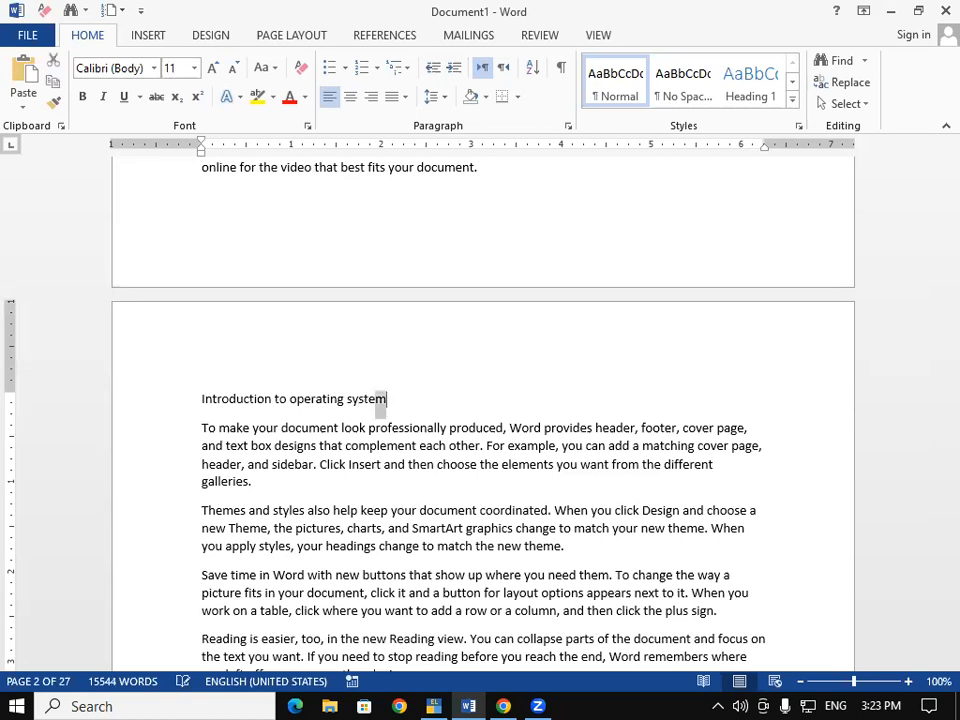
pyautogui.hotkey('shift', 'Left')
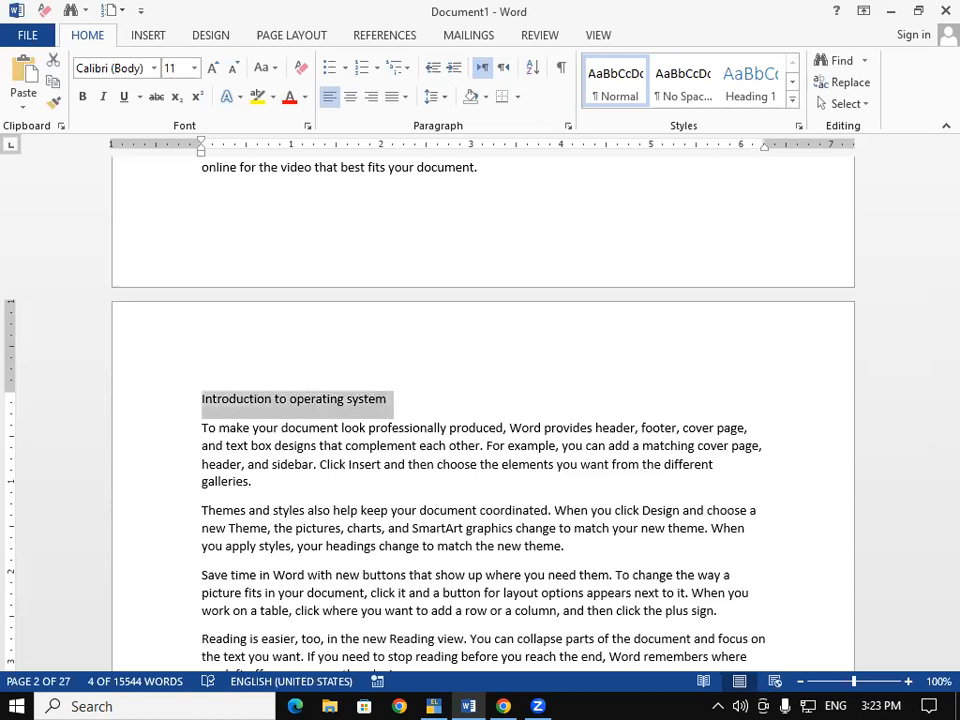
pyautogui.hotkey('shift', 'F3')
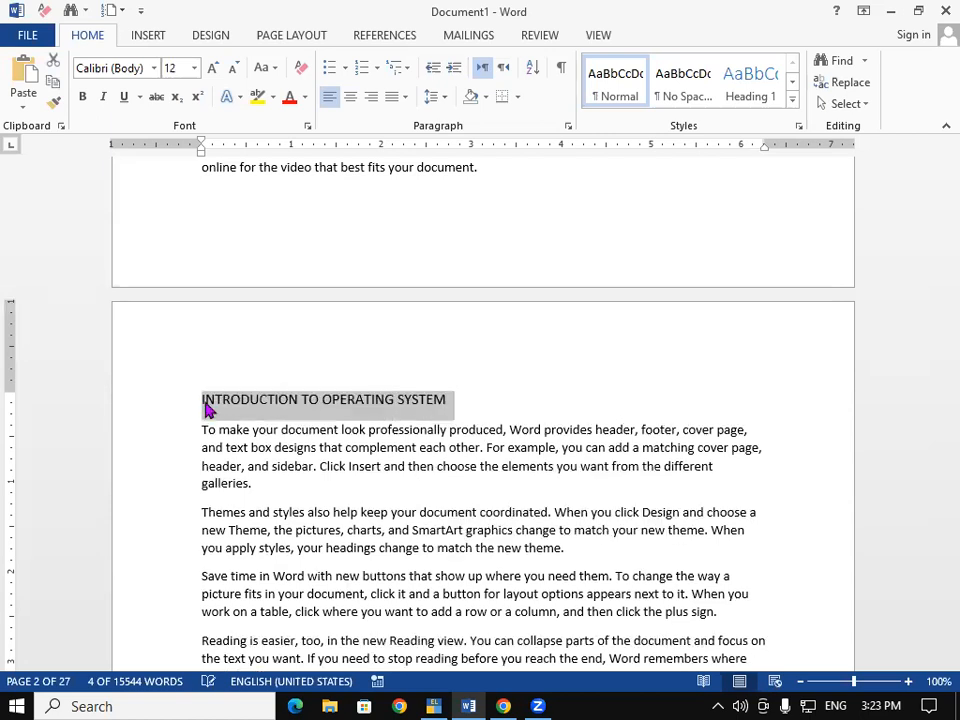
# Step: Enlarge the "INTRODUCTION TO OPERATING SYSTEM" heading to 20 pt and make it bold
pyautogui.hotkey('ctrl', 'shift', '.')
pyautogui.hotkey('ctrl', 'shift', '.')
pyautogui.hotkey('ctrl', 'shift', '.')
pyautogui.hotkey('ctrl', 'shift', '.')
pyautogui.hotkey('ctrl', 'shift', '.')
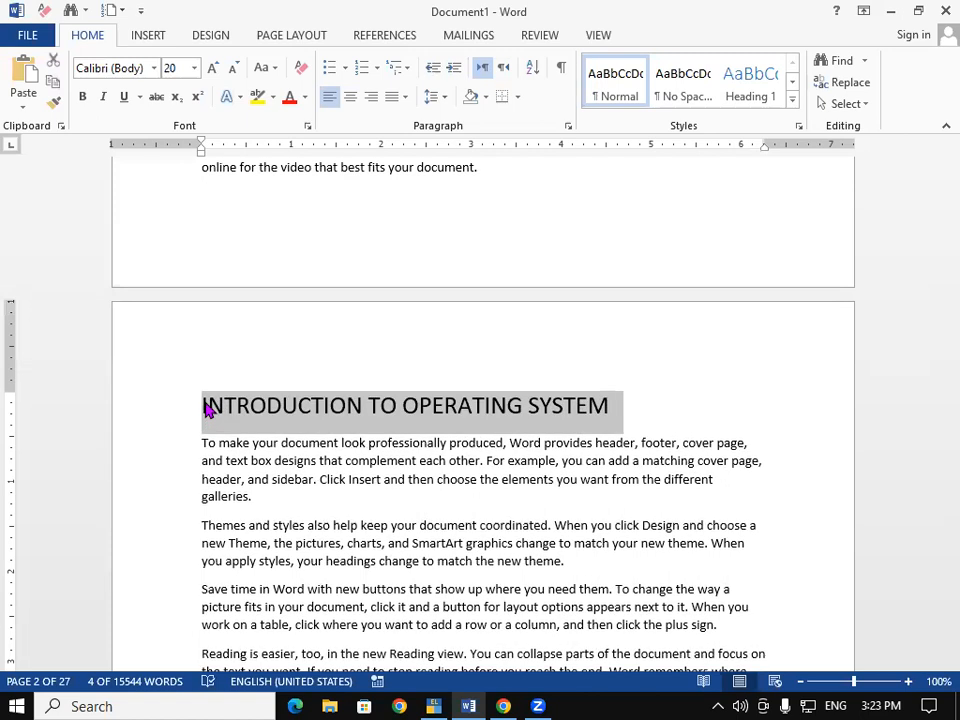
pyautogui.hotkey('ctrl', 'b')
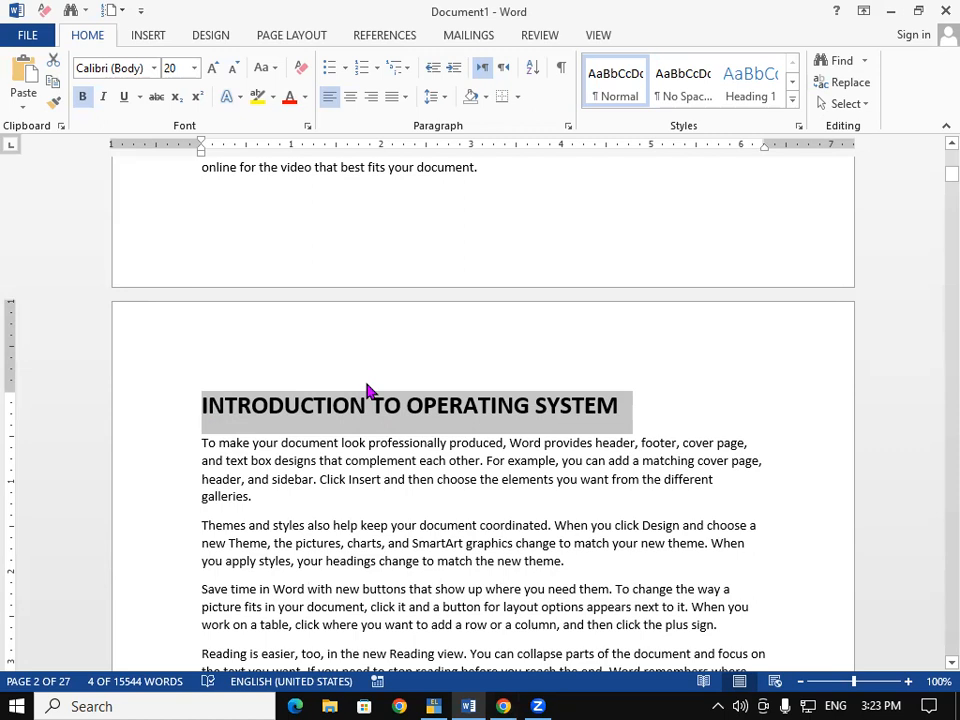
pyautogui.click(664, 443)
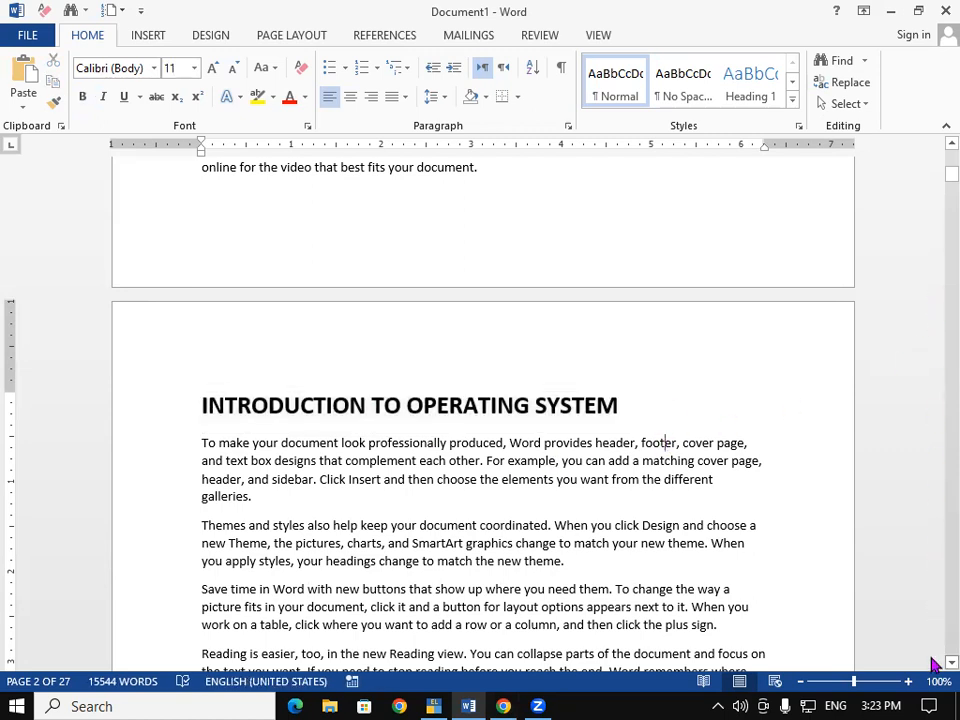
# Step: Make room above the first paragraph on page 3 and insert a copy of the "INTRODUCTION TO OPERATING SYSTEM" heading there
pyautogui.scroll(-18, 930, 665)
pyautogui.scroll(-8, 930, 665)
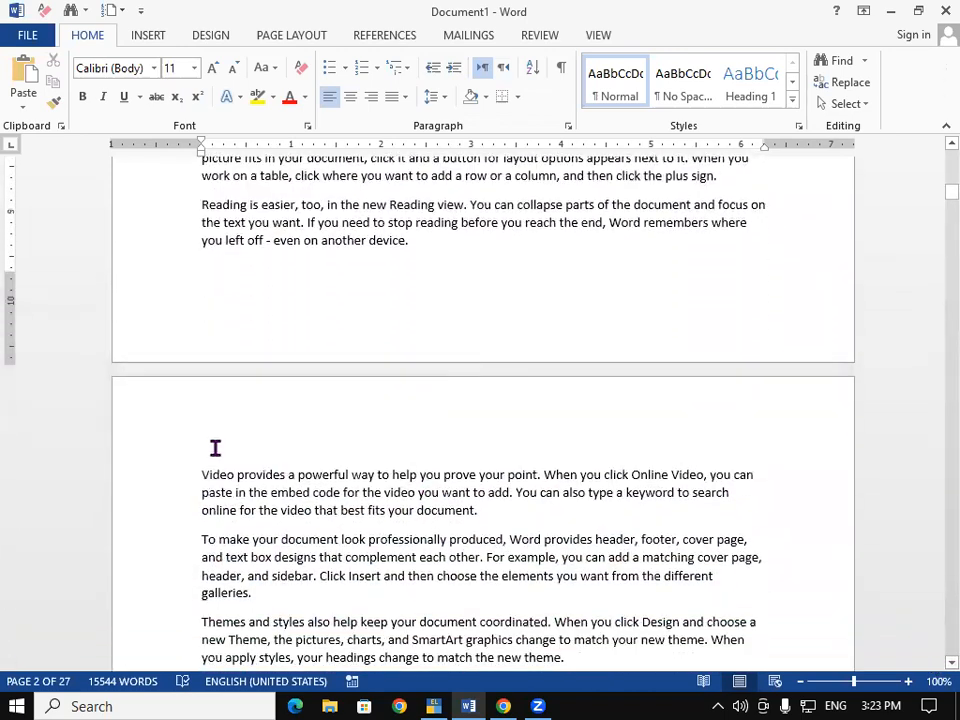
pyautogui.click(200, 474)
pyautogui.press('Return')
pyautogui.press('Return')
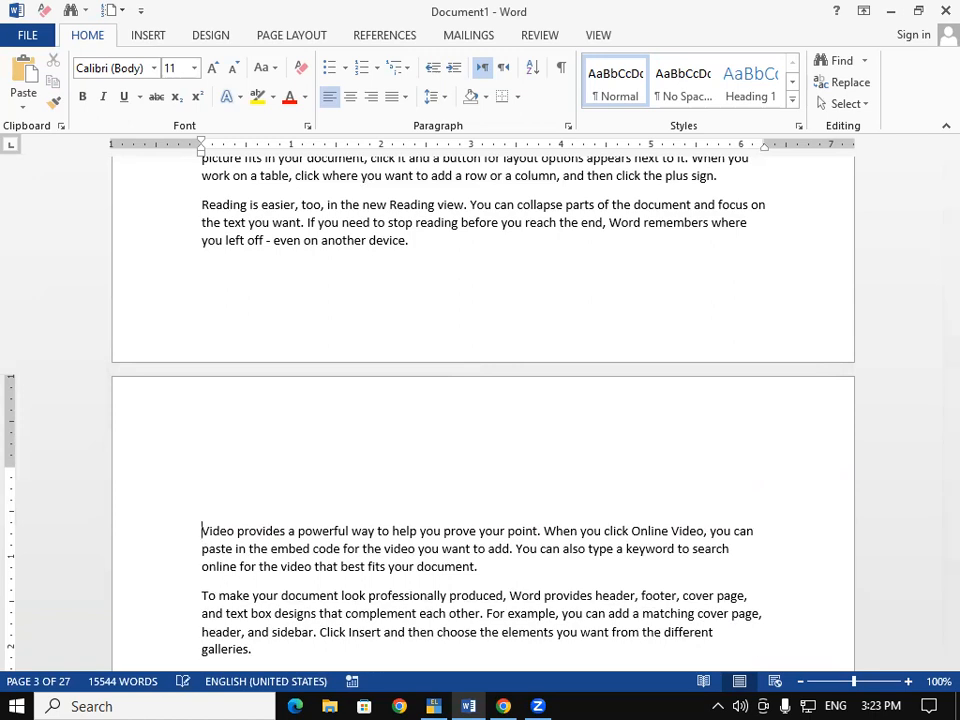
pyautogui.click(219, 497)
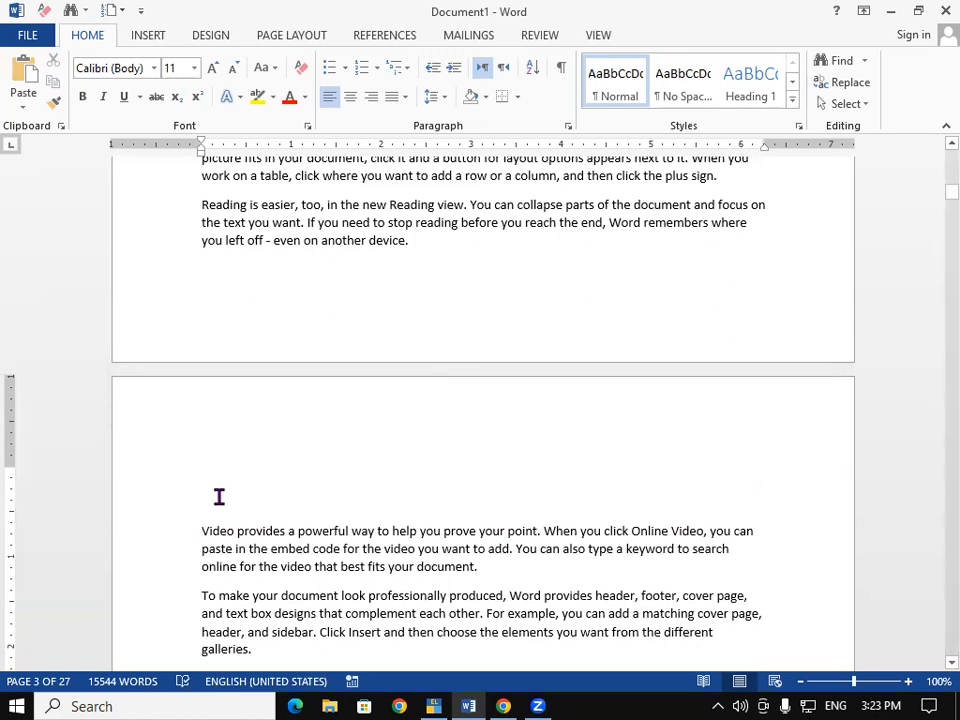
pyautogui.write('INTRODUCTION TO OPERATING SYSTEM')
pyautogui.click(618, 509)
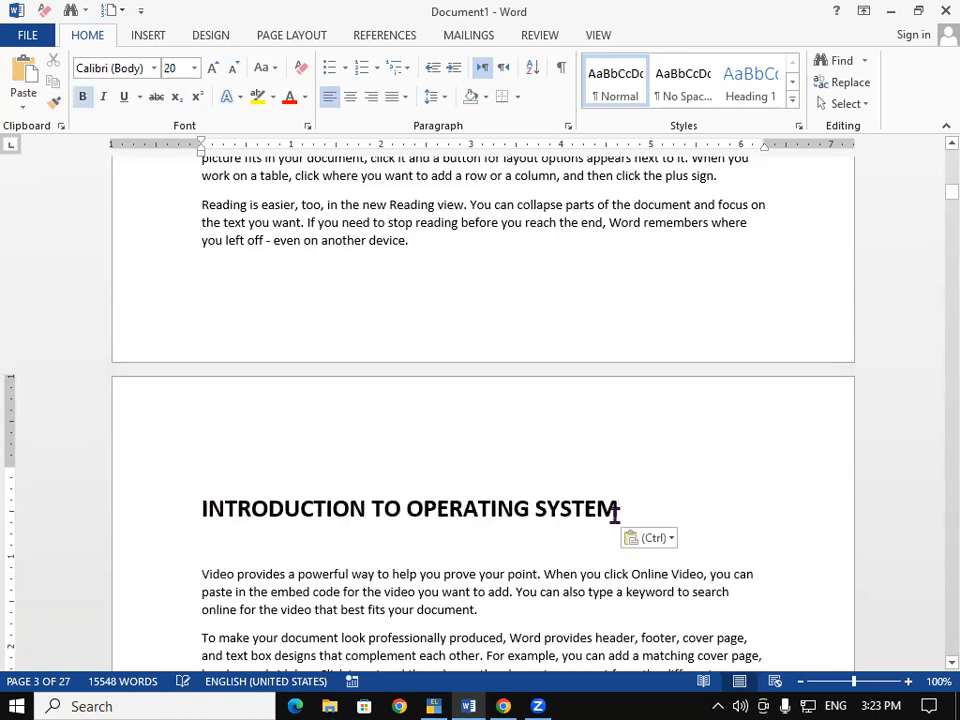
# Step: Replace "TO OPERATING SYSTEM" in the page 3 heading with "of mouse"
pyautogui.press('BackSpace')
pyautogui.press('BackSpace')
pyautogui.press('BackSpace')
pyautogui.press('BackSpace')
pyautogui.press('BackSpace')
pyautogui.press('BackSpace')
pyautogui.press('BackSpace')
pyautogui.press('BackSpace')
pyautogui.press('BackSpace')
pyautogui.press('BackSpace')
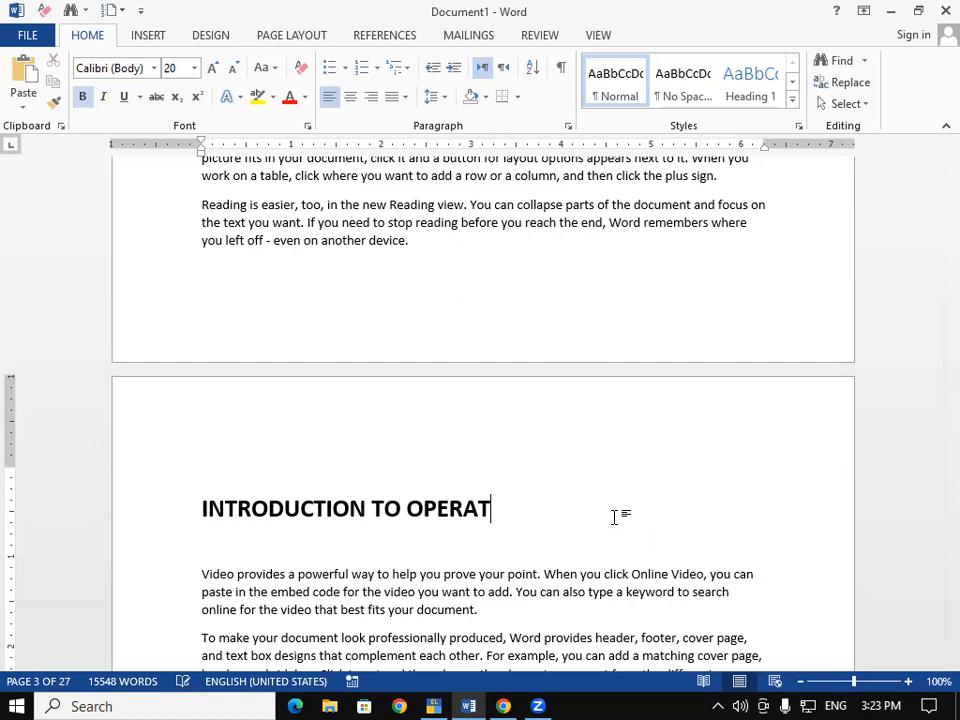
pyautogui.press('BackSpace')
pyautogui.press('BackSpace')
pyautogui.press('BackSpace')
pyautogui.press('BackSpace')
pyautogui.press('BackSpace')
pyautogui.press('BackSpace')
pyautogui.press('BackSpace')
pyautogui.press('BackSpace')
pyautogui.press('BackSpace')
pyautogui.write('of mouse')
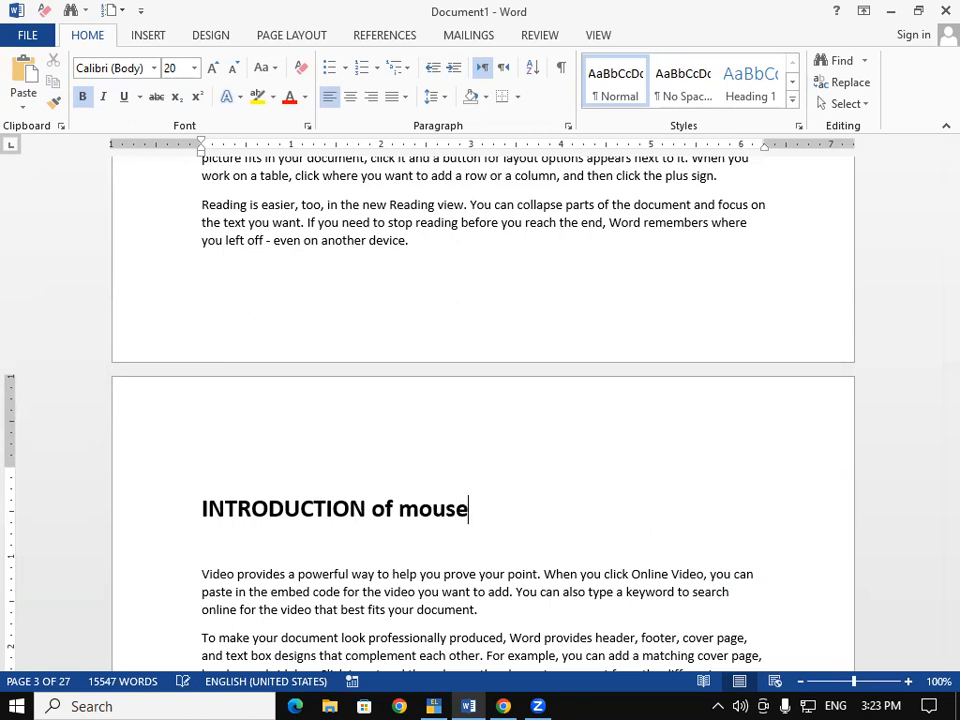
# Step: Convert the words "of mouse" in the page 3 heading to uppercase
pyautogui.hotkey('shift', 'Left')
pyautogui.hotkey('shift', 'Left')
pyautogui.hotkey('shift', 'Left')
pyautogui.hotkey('shift', 'Left')
pyautogui.hotkey('shift', 'Left')
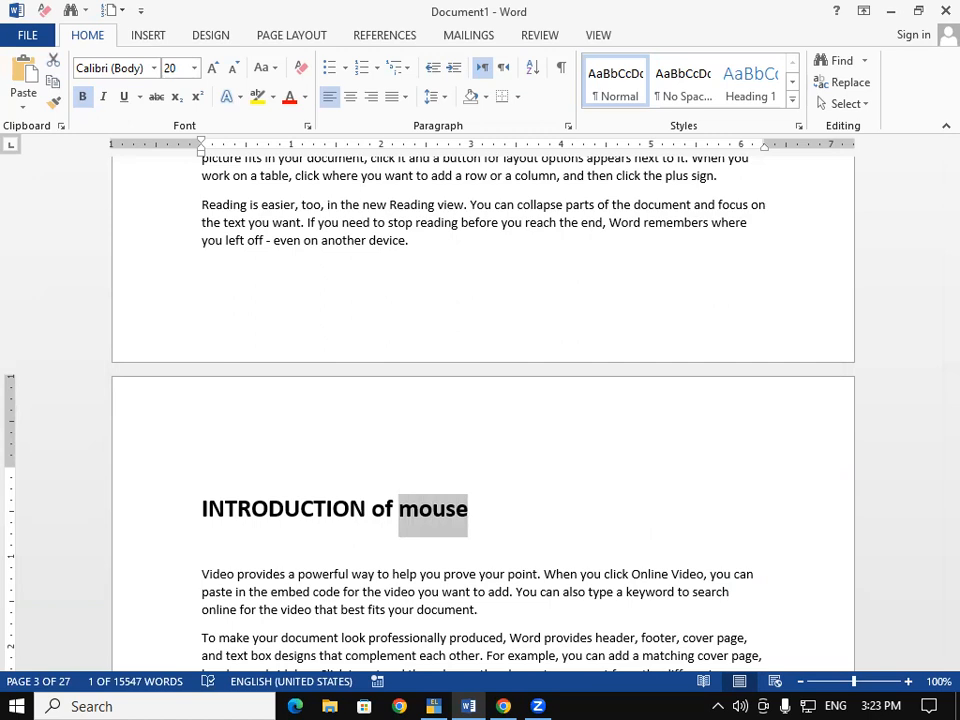
pyautogui.hotkey('shift', 'Left')
pyautogui.hotkey('shift', 'Left')
pyautogui.hotkey('shift', 'Left')
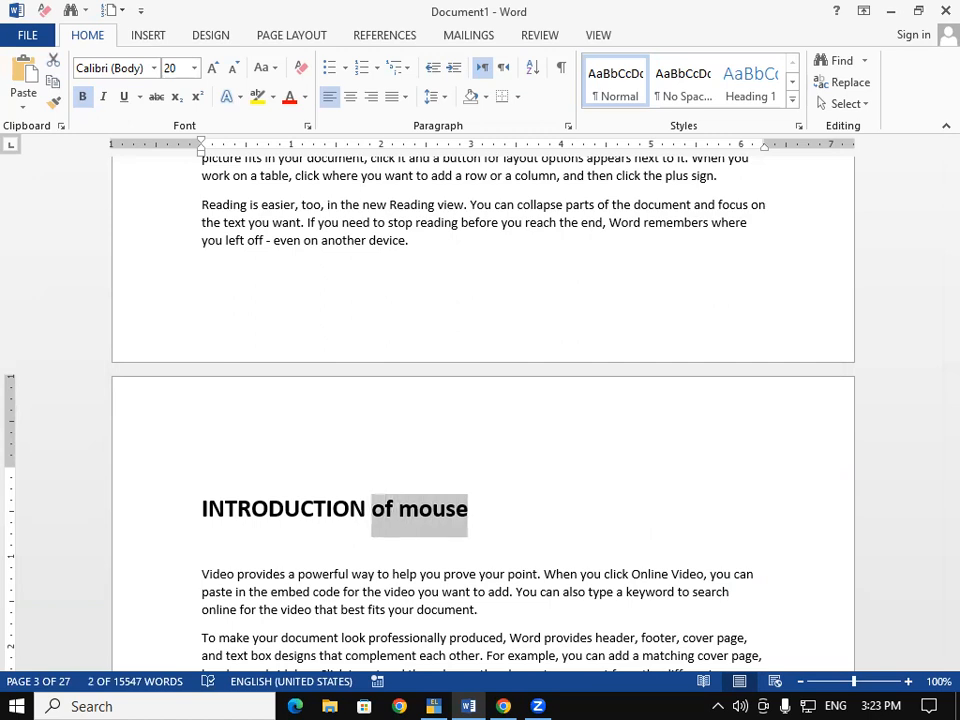
pyautogui.hotkey('shift', 'F3')
pyautogui.hotkey('shift', 'F3')
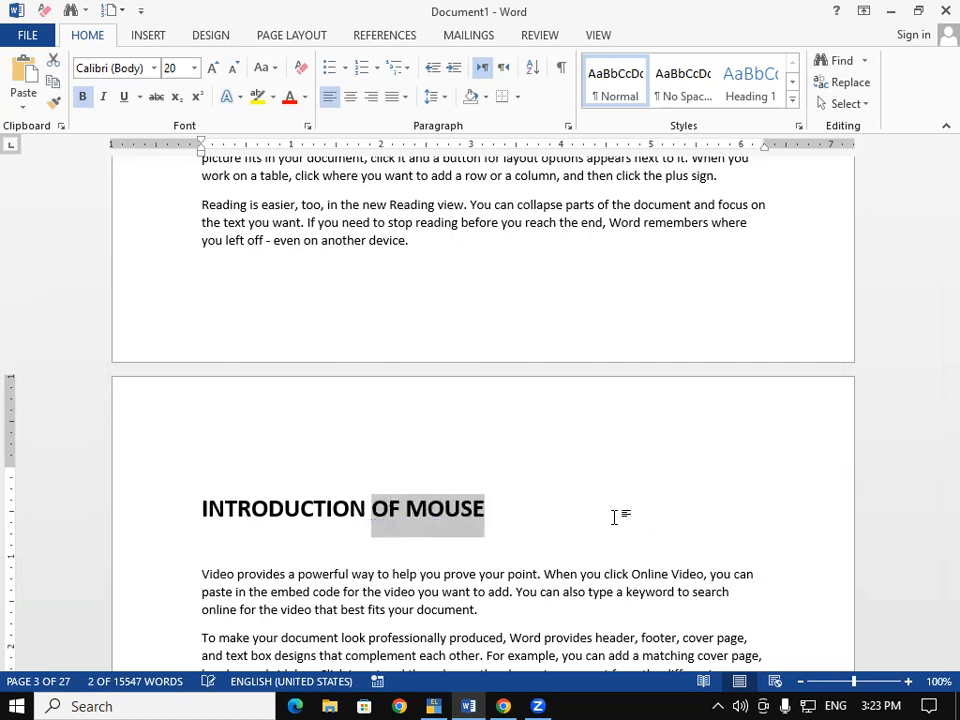
# Step: Copy the whole "INTRODUCTION OF MOUSE" heading together with the blank line above it
pyautogui.hotkey('shift', 'Left')
pyautogui.hotkey('shift', 'Left')
pyautogui.hotkey('shift', 'Left')
pyautogui.hotkey('shift', 'Left')
pyautogui.hotkey('shift', 'Left')
pyautogui.hotkey('shift', 'Left')
pyautogui.hotkey('shift', 'Left')
pyautogui.hotkey('shift', 'Left')
pyautogui.hotkey('shift', 'Left')
pyautogui.hotkey('shift', 'Left')
pyautogui.hotkey('shift', 'Left')
pyautogui.hotkey('shift', 'Left')
pyautogui.hotkey('shift', 'Left')
pyautogui.hotkey('shift', 'Left')
pyautogui.hotkey('shift', 'Left')
pyautogui.hotkey('ctrl', 'c')
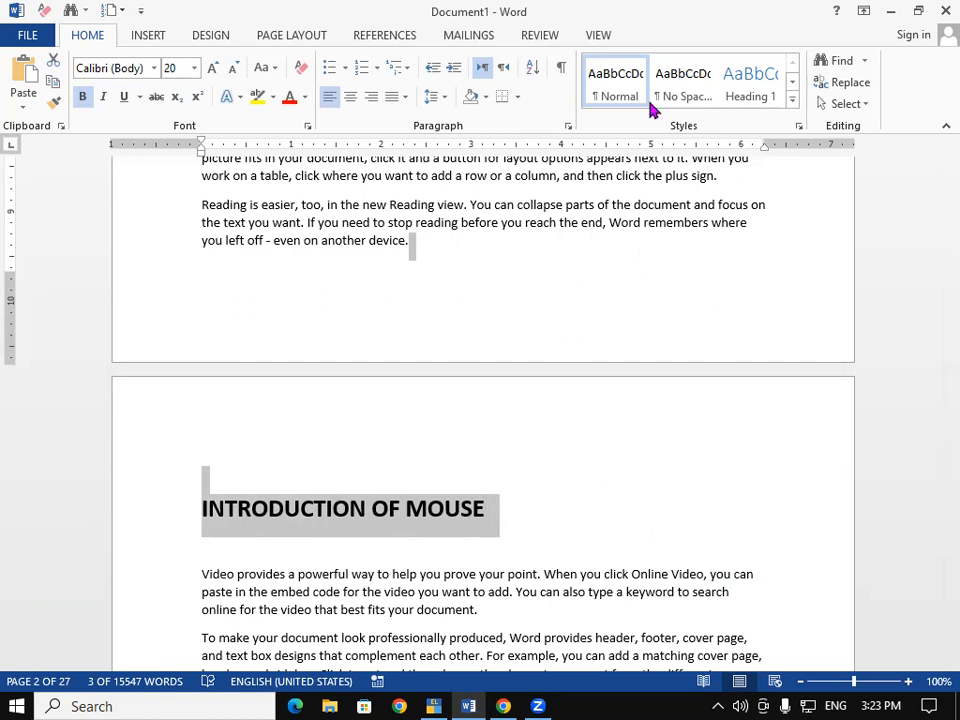
# Step: Remove the blank line between the "INTRODUCTION OF MOUSE" heading and the paragraph below it
pyautogui.click(386, 609)
pyautogui.click(196, 570)
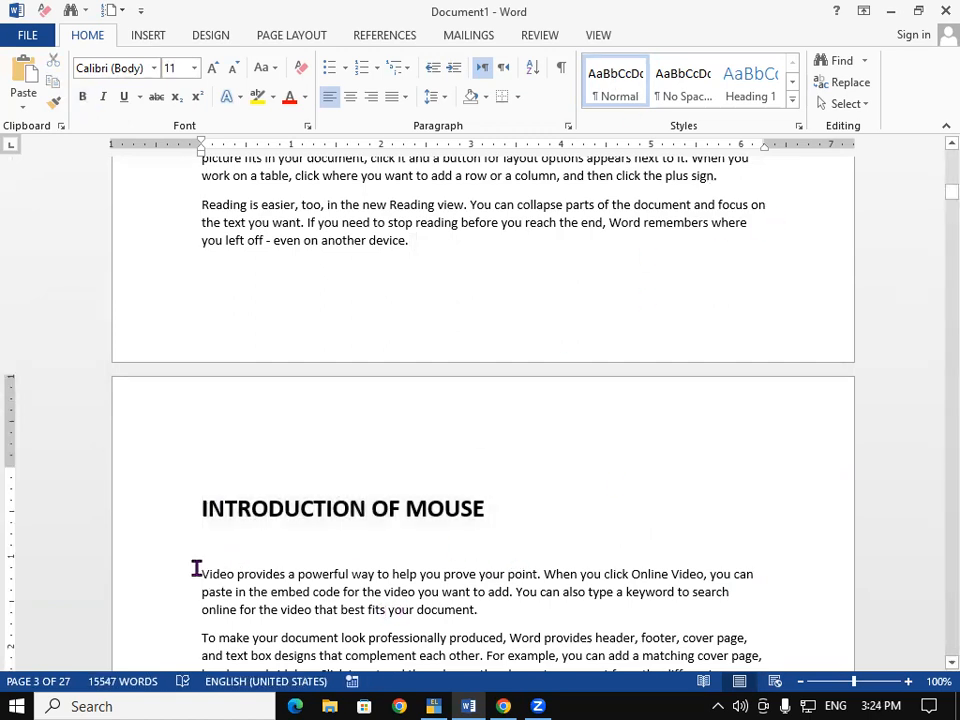
pyautogui.press('BackSpace')
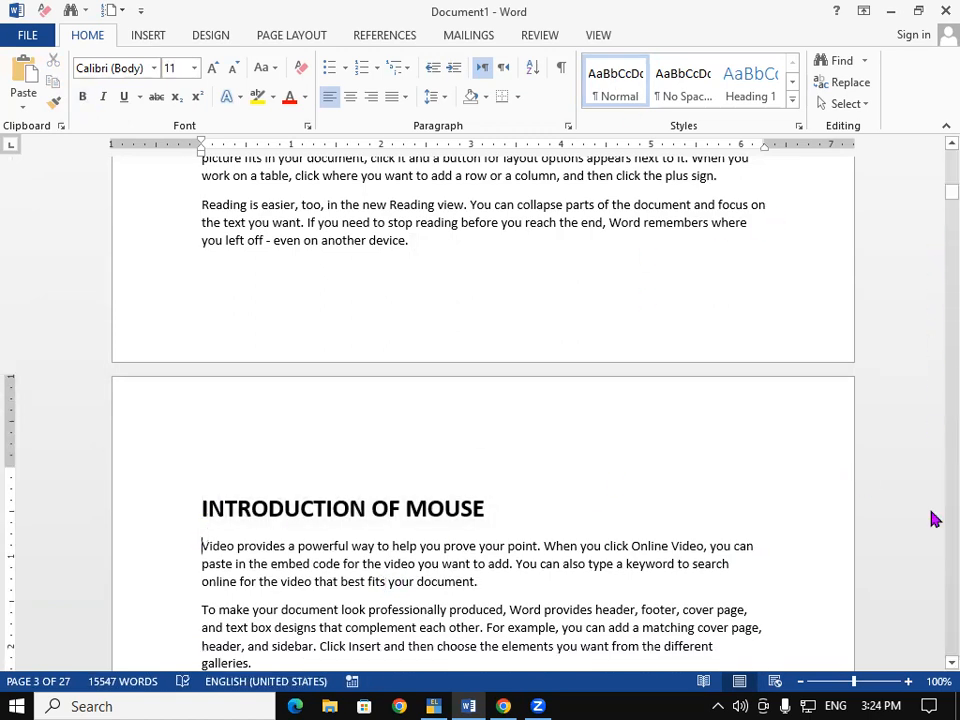
# Step: Add blank lines at the start of page 4 and enter the indented title "Lesson 2" there
pyautogui.scroll(-1, 930, 668)
pyautogui.scroll(-7, 930, 668)
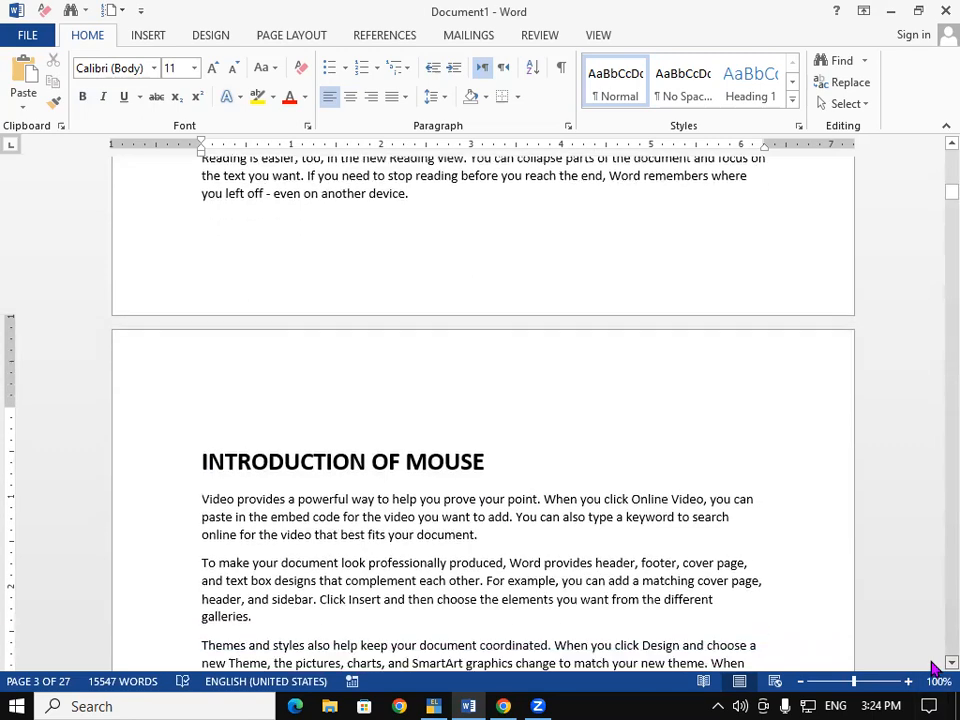
pyautogui.scroll(-8, 930, 668)
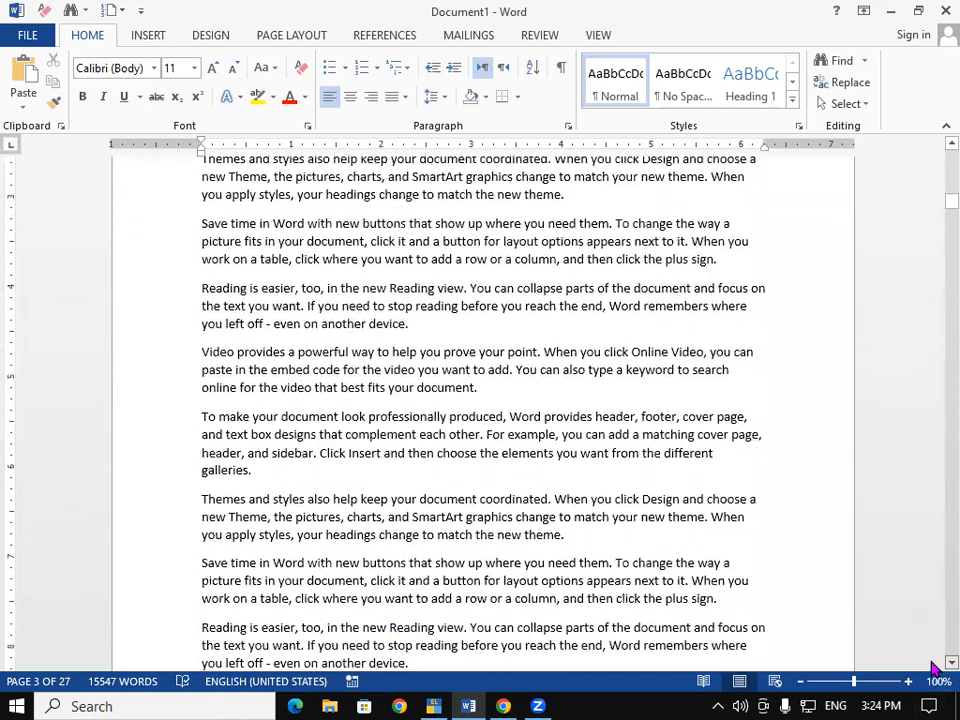
pyautogui.scroll(-4, 930, 668)
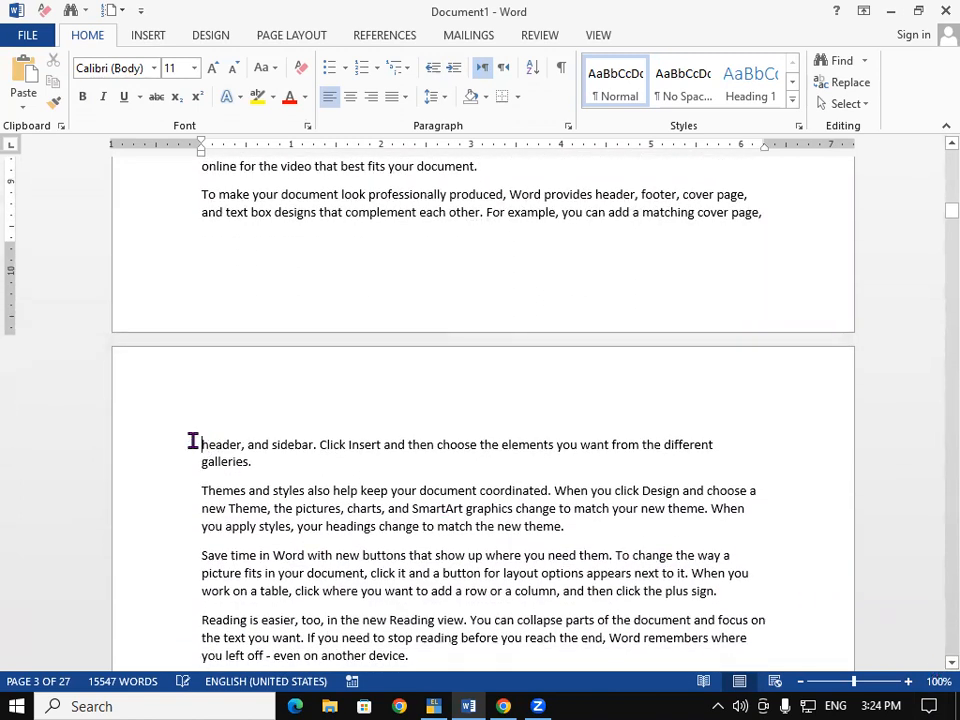
pyautogui.click(193, 442)
pyautogui.press('Return')
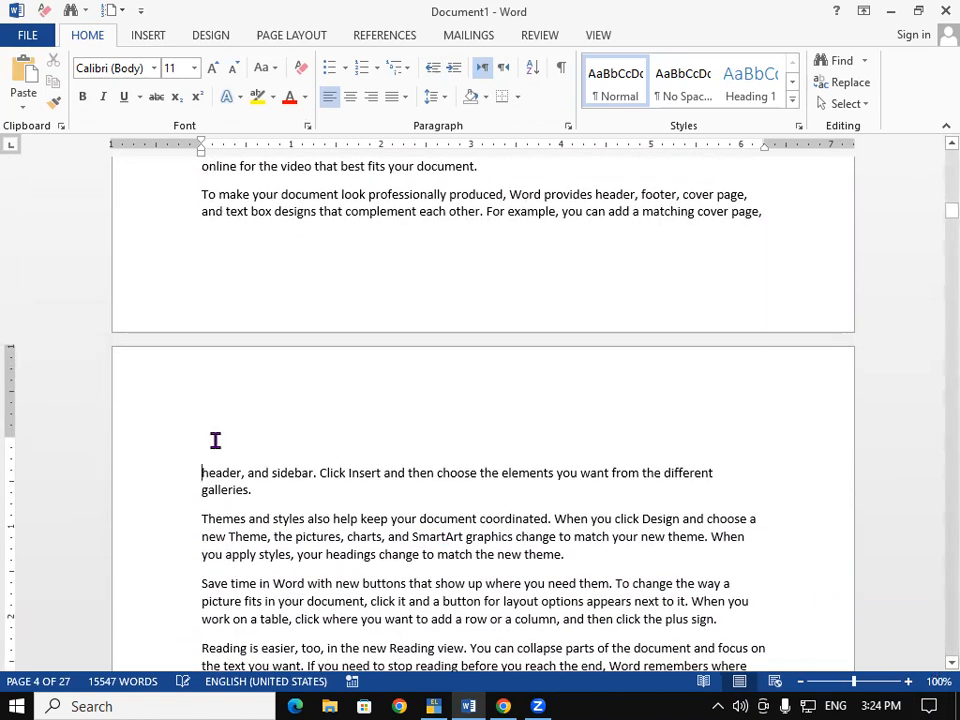
pyautogui.press('Return')
pyautogui.click(221, 448)
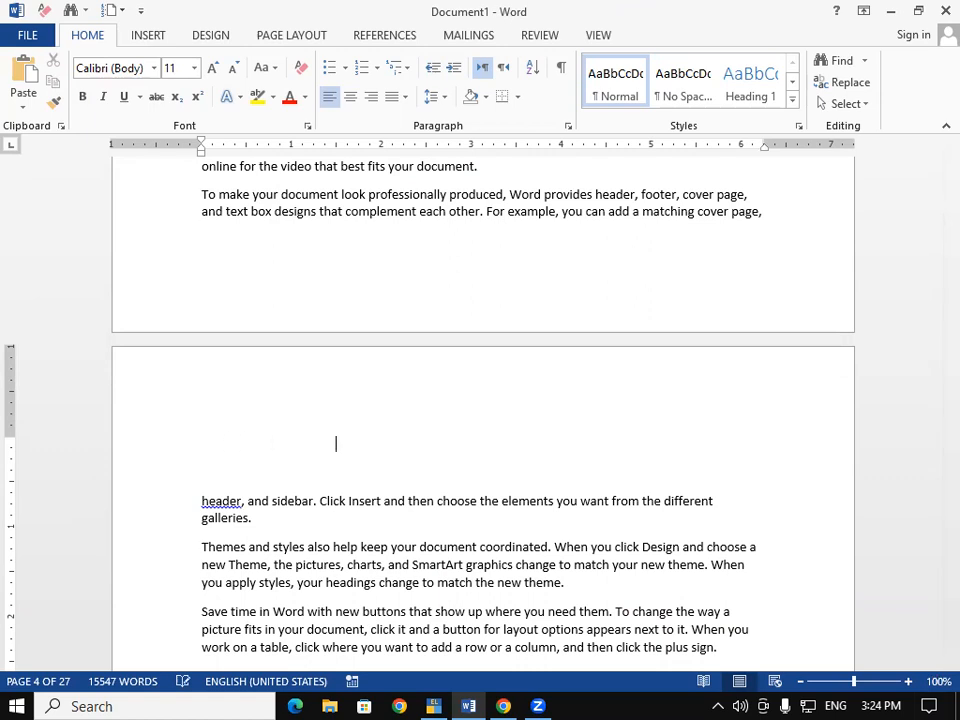
pyautogui.write('lesson 2')
# Step: Convert the "Lesson 2" title on page 4 to uppercase
pyautogui.hotkey('ctrl', 'shift', 'Left')
pyautogui.hotkey('ctrl', 'shift', 'Left')
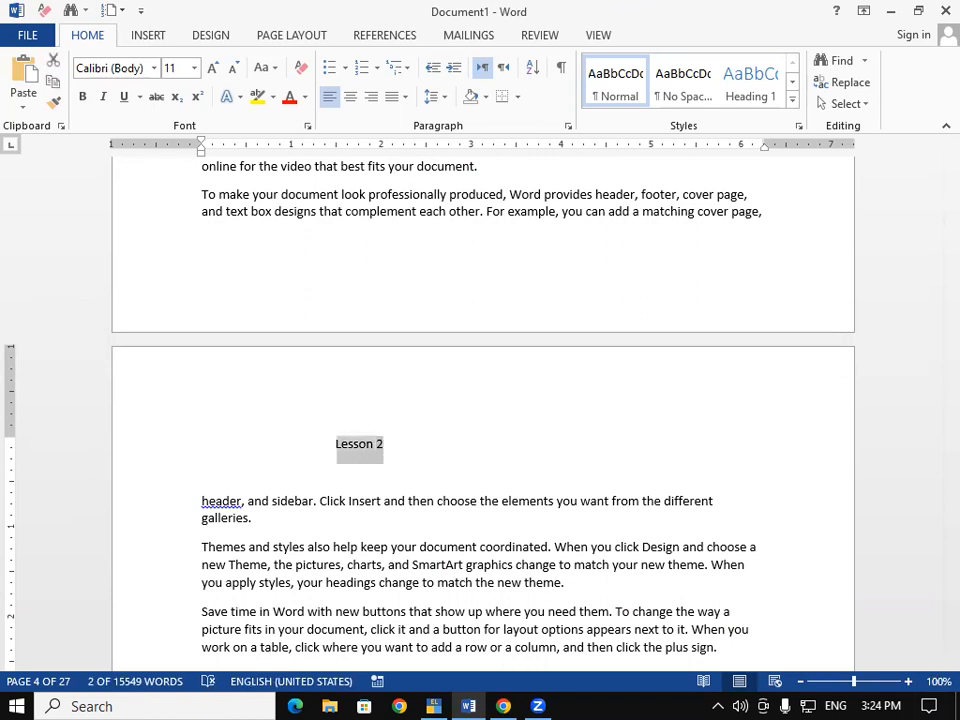
pyautogui.hotkey('shift', 'F3')
pyautogui.hotkey('shift', 'F3')
pyautogui.hotkey('shift', 'F3')
pyautogui.hotkey('shift', 'F3')
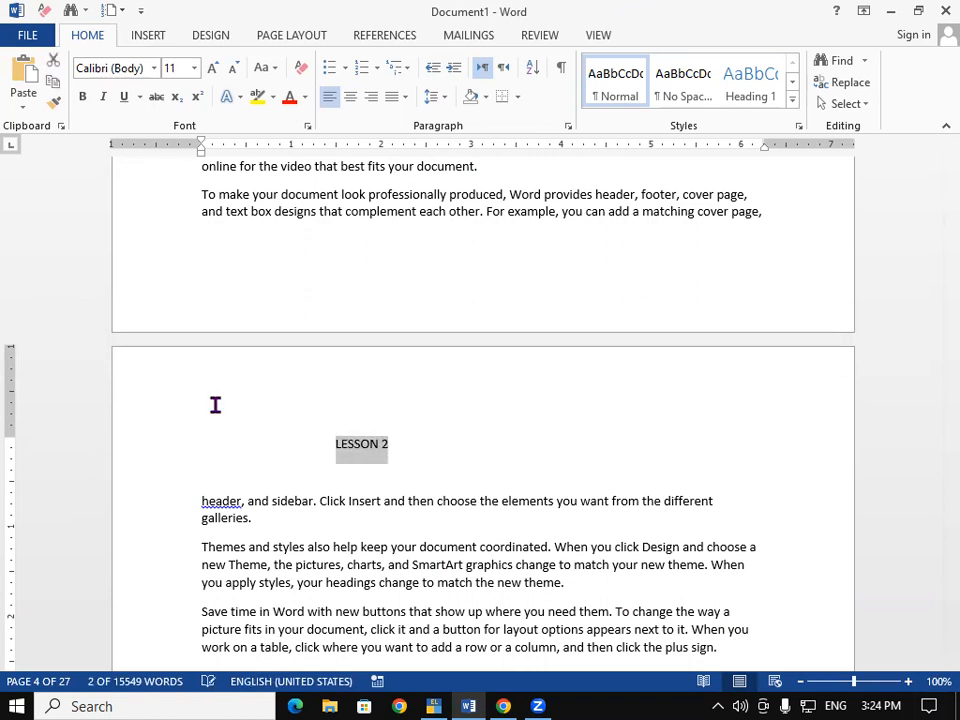
# Step: Format the "LESSON 2" title as 26 pt, bold and red
pyautogui.hotkey('ctrl', 'shift', '.')
pyautogui.hotkey('ctrl', 'shift', '.')
pyautogui.hotkey('ctrl', 'shift', '.')
pyautogui.hotkey('ctrl', 'shift', '.')
pyautogui.hotkey('ctrl', 'shift', '.')
pyautogui.hotkey('ctrl', 'shift', '.')
pyautogui.hotkey('ctrl', 'shift', '.')
pyautogui.hotkey('ctrl', 'shift', '.')
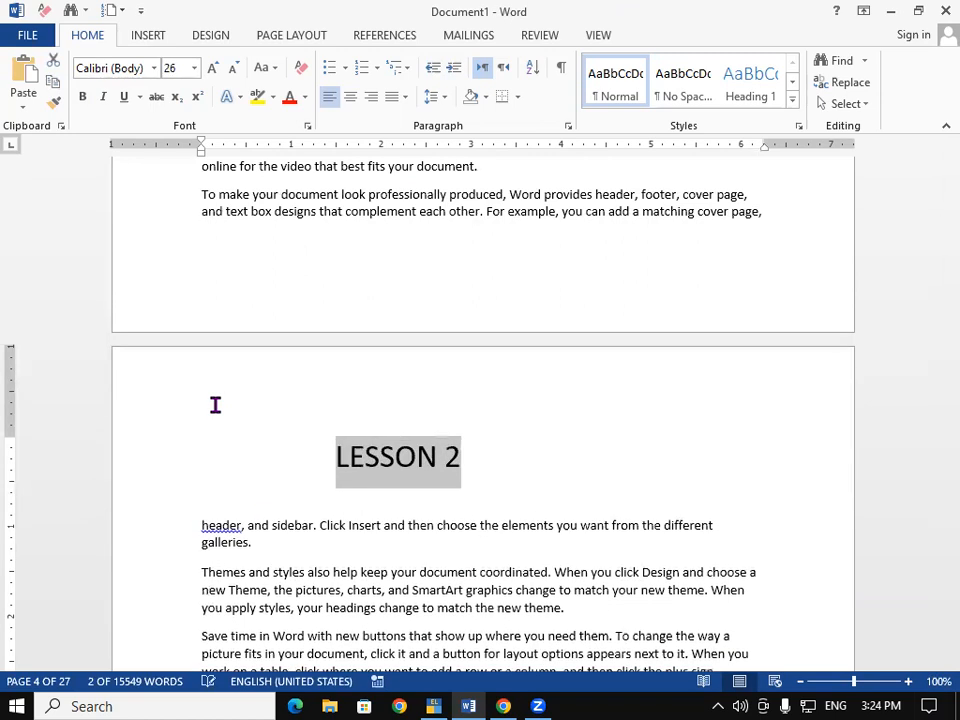
pyautogui.hotkey('ctrl', 'b')
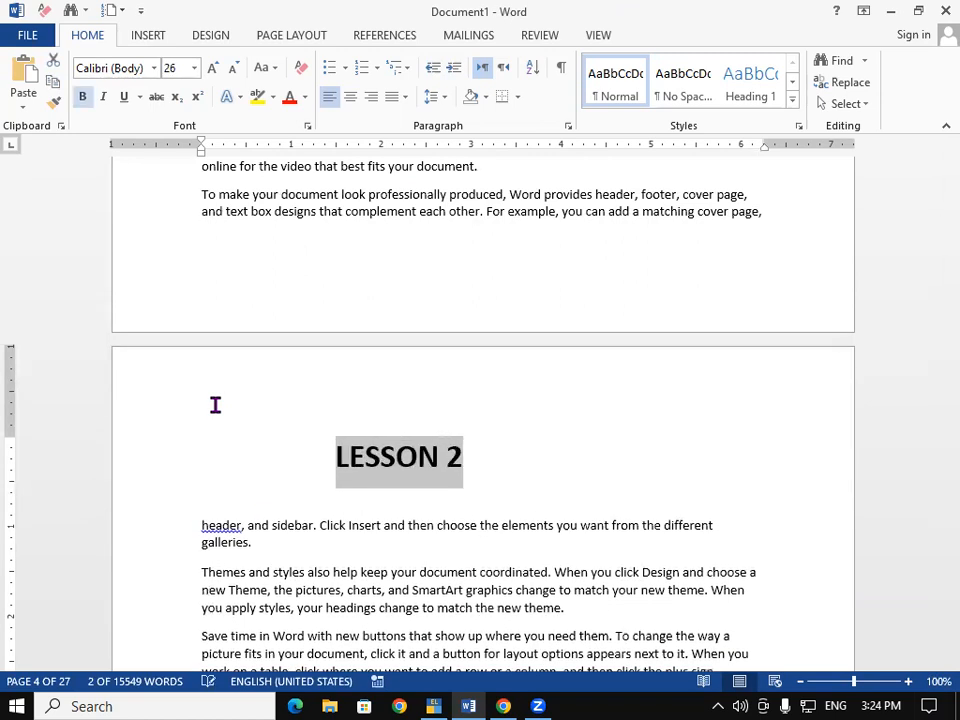
pyautogui.click(287, 100)
# Step: Paste the copied "INTRODUCTION OF MOUSE" heading above the first paragraph under "LESSON 2", without the extra blank line after it
pyautogui.click(196, 524)
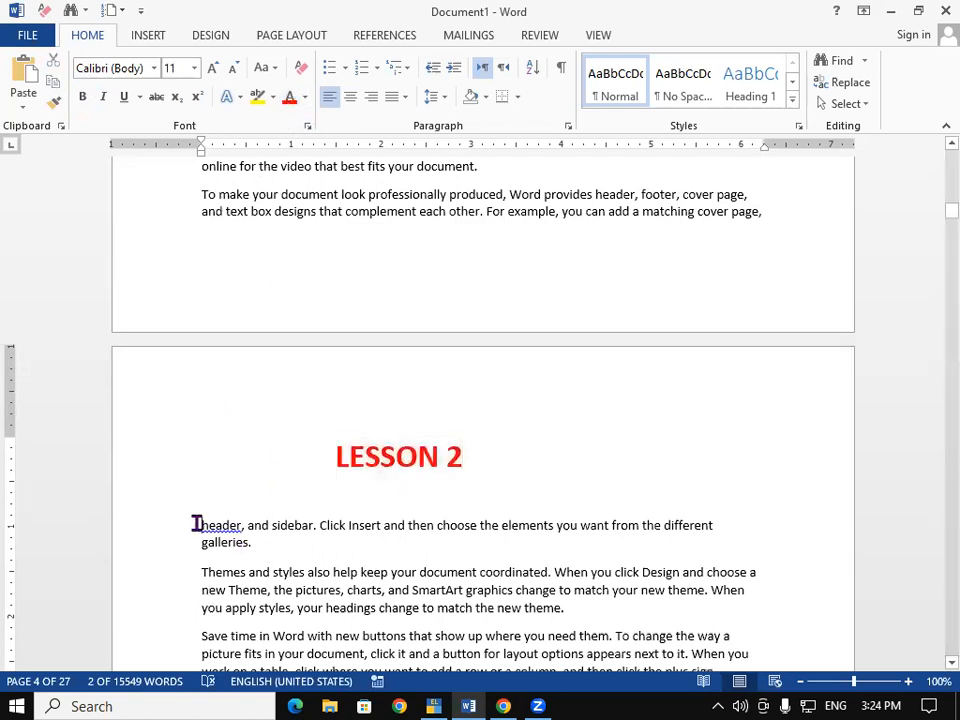
pyautogui.press('Return')
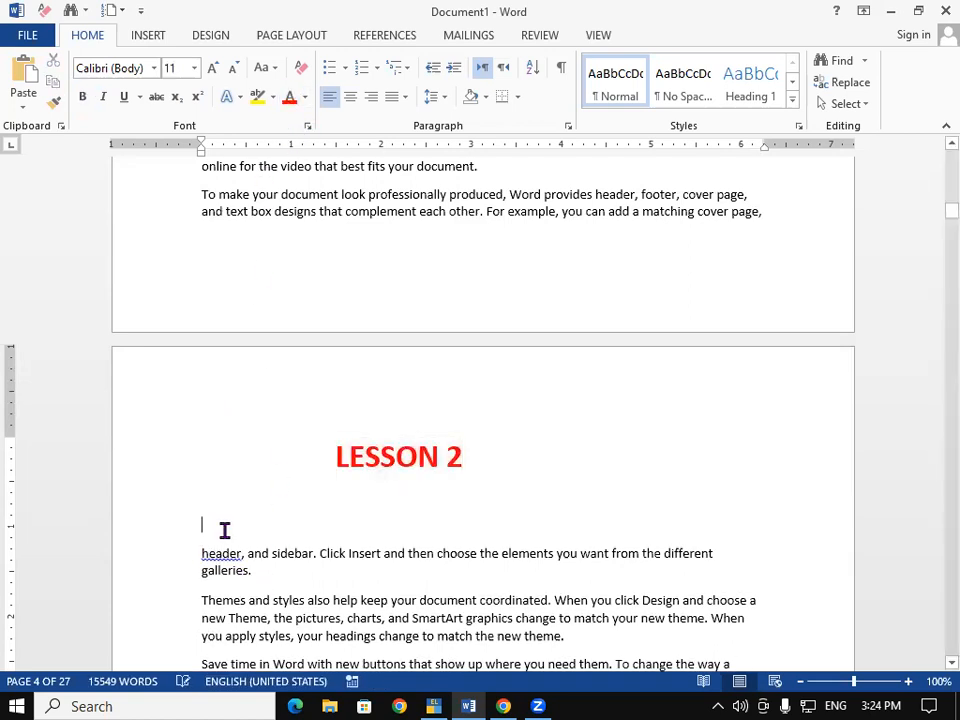
pyautogui.hotkey('ctrl', 'v')
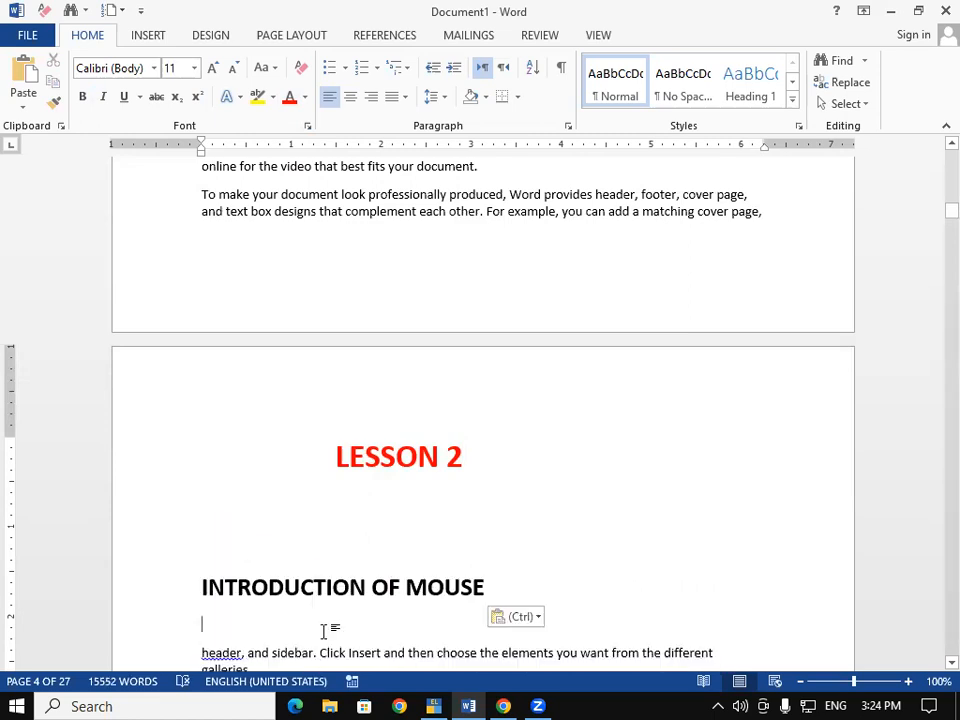
pyautogui.press('BackSpace')
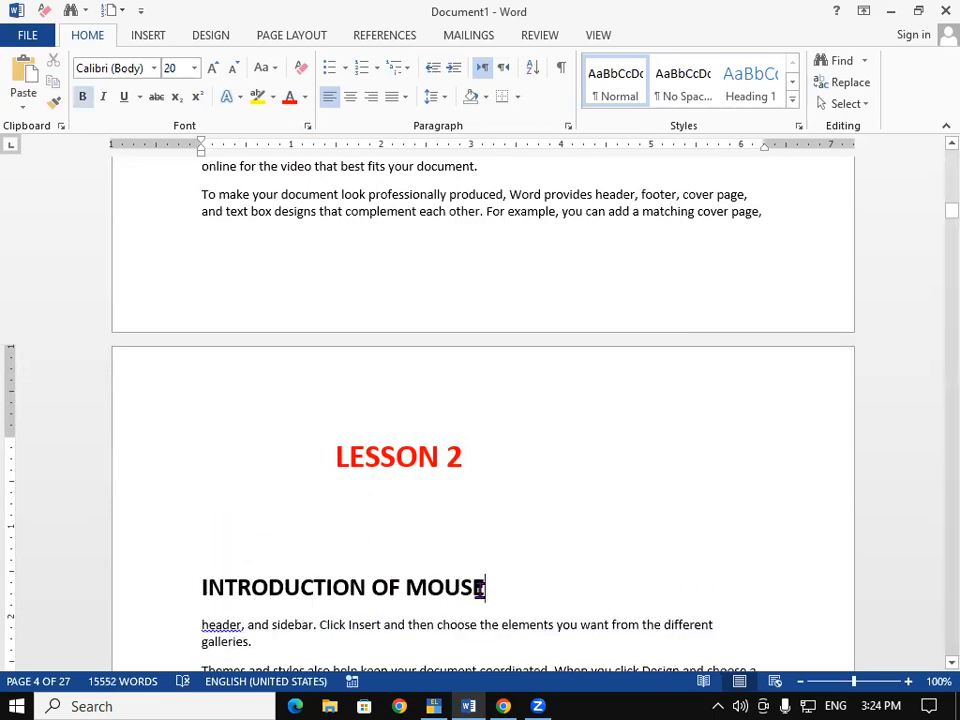
# Step: Replace "MOUSE" with "KEYBOARD" in the heading under "LESSON 2"
pyautogui.press('BackSpace')
pyautogui.press('BackSpace')
pyautogui.press('BackSpace')
pyautogui.press('BackSpace')
pyautogui.press('BackSpace')
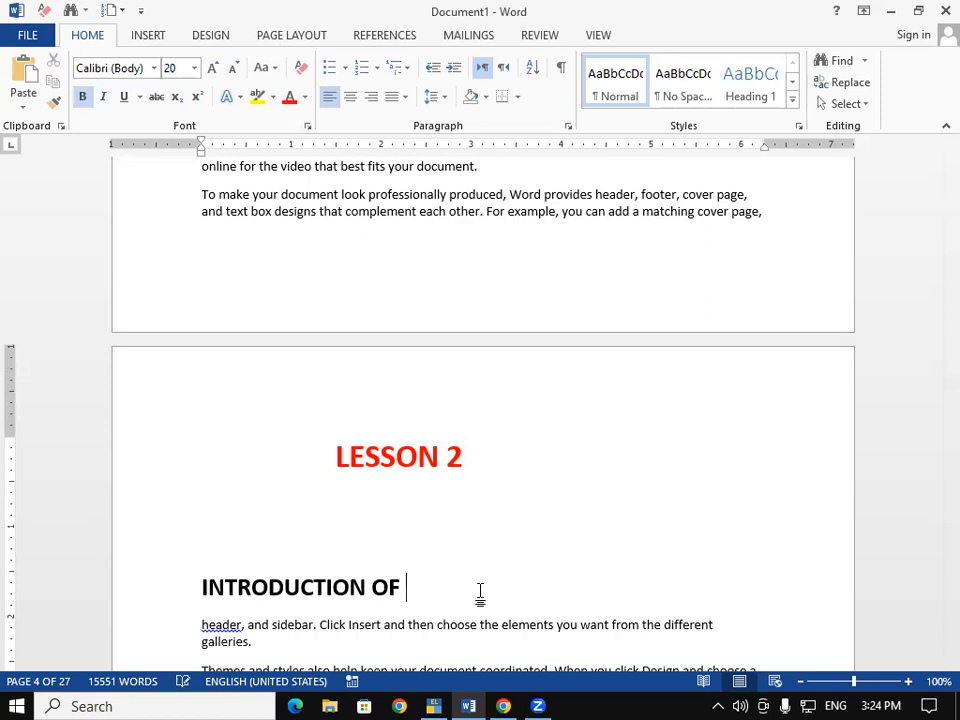
pyautogui.write('KEYBOARD')
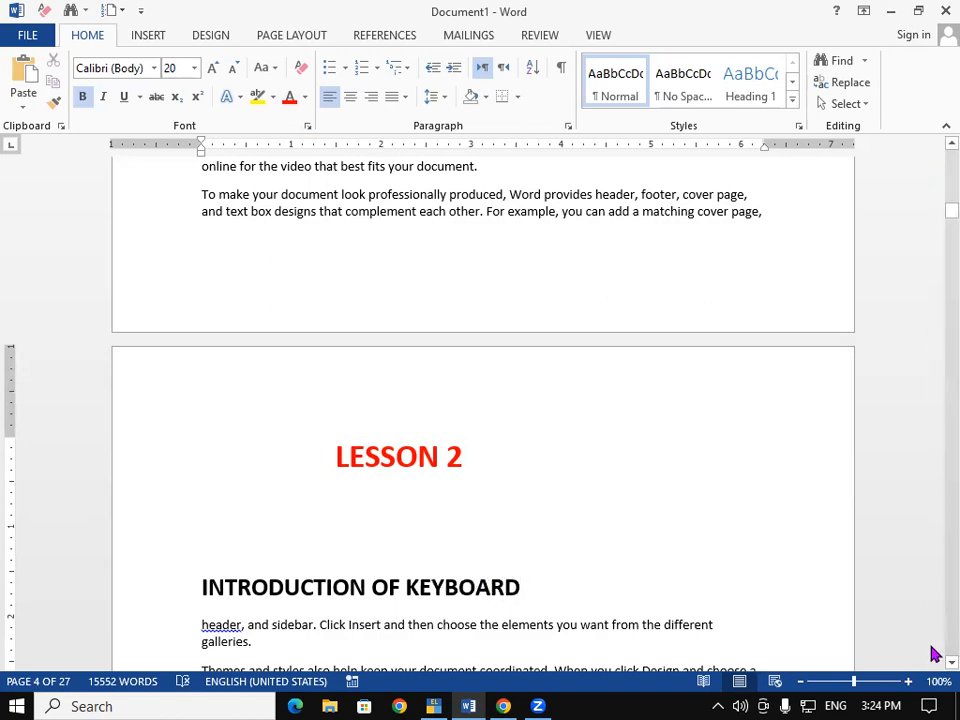
pyautogui.scroll(-20, 934, 655)
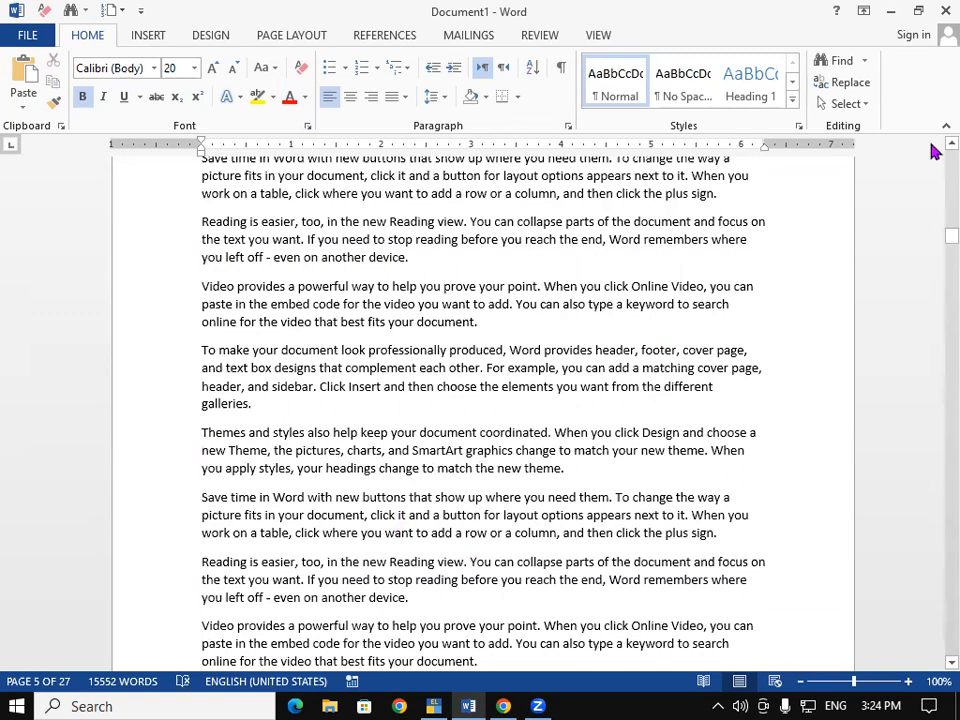
pyautogui.scroll(1, 934, 150)
pyautogui.scroll(10, 932, 157)
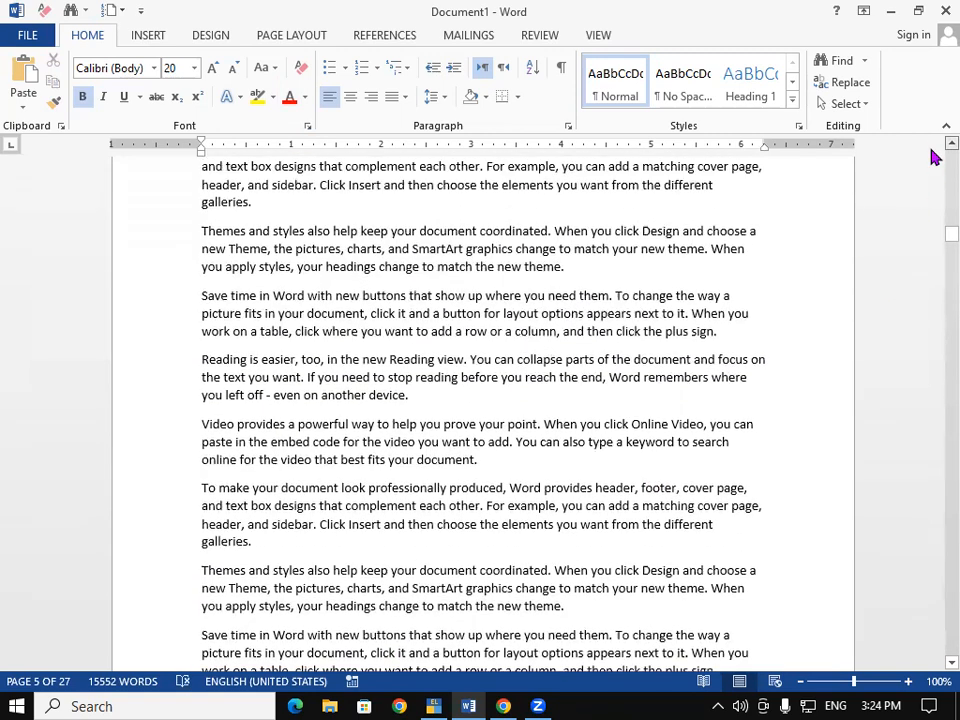
# Step: Paste the copied "INTRODUCTION OF MOUSE" heading above the first paragraph on page 5
pyautogui.scroll(1, 934, 157)
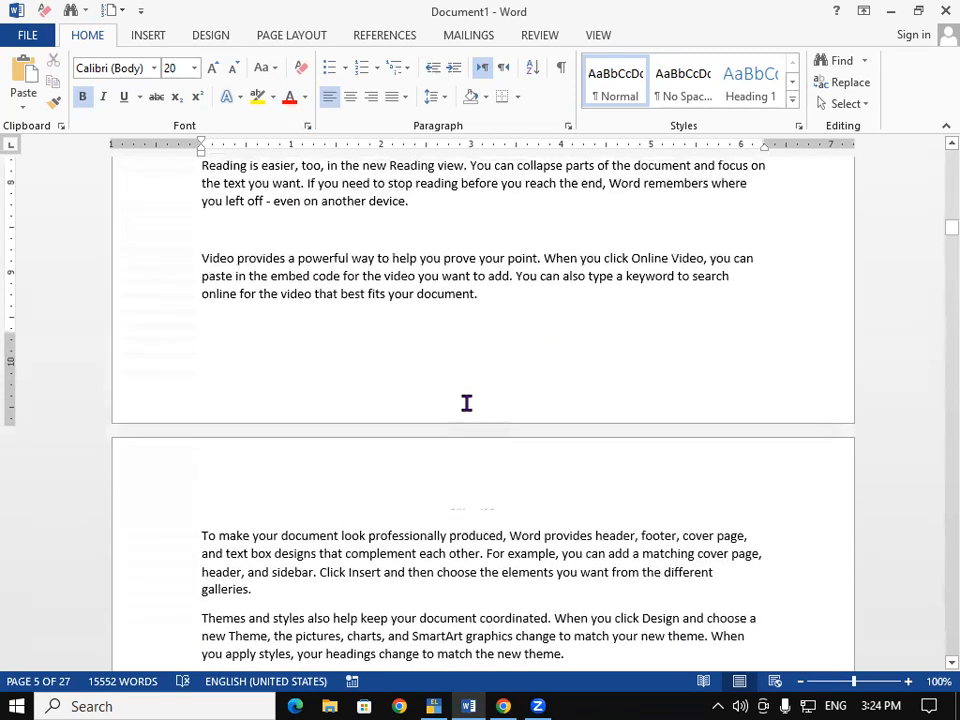
pyautogui.click(195, 531)
pyautogui.press('Return')
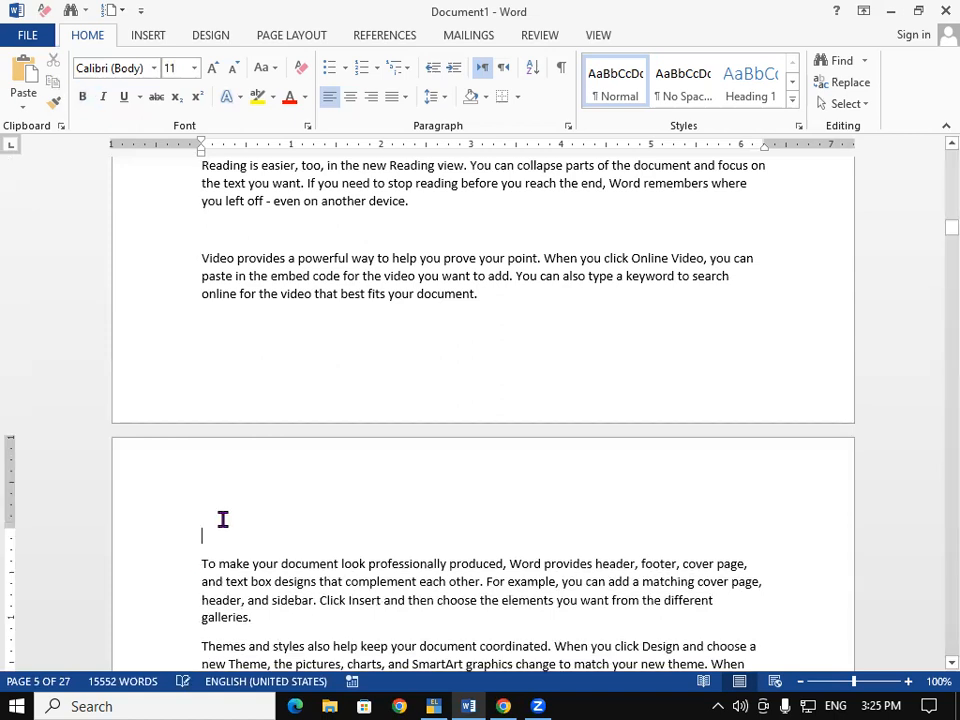
pyautogui.write('INTRODUCTION OF MOUSE')
pyautogui.press('BackSpace')
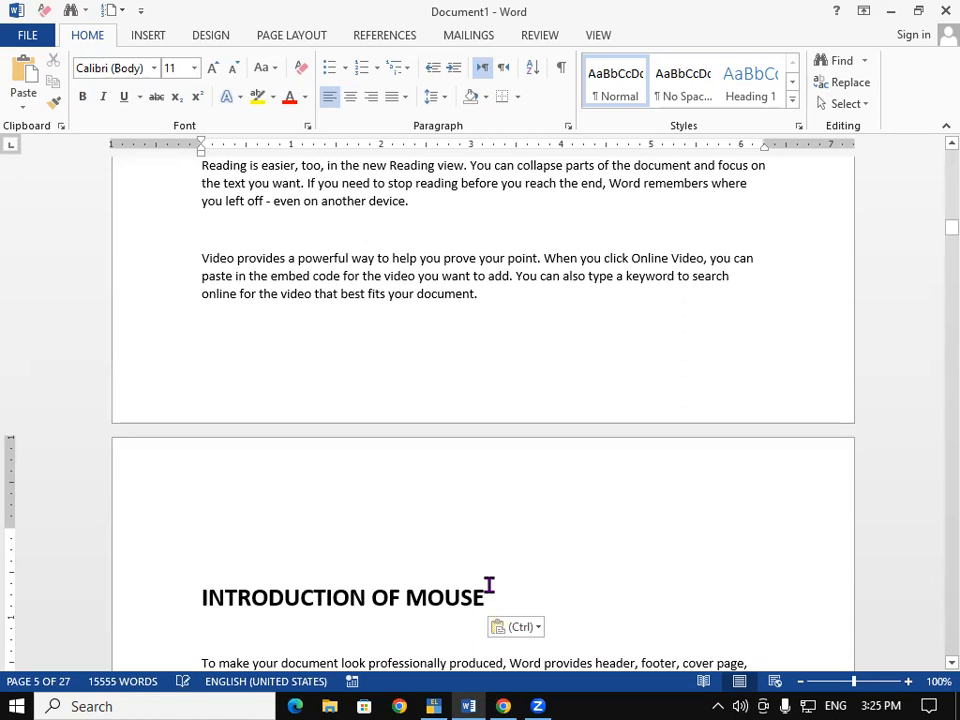
# Step: Replace "MOUSE" with "MOTHERBOARD" in the heading on page 5
pyautogui.press('BackSpace')
pyautogui.press('BackSpace')
pyautogui.press('BackSpace')
pyautogui.press('BackSpace')
pyautogui.press('BackSpace')
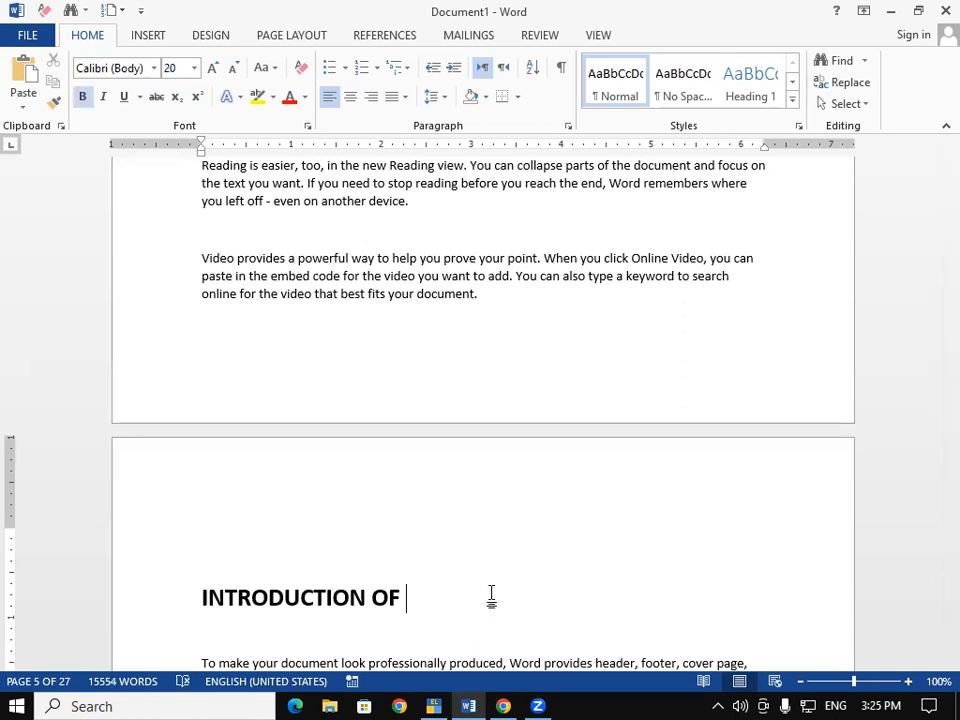
pyautogui.write('MOTHER')
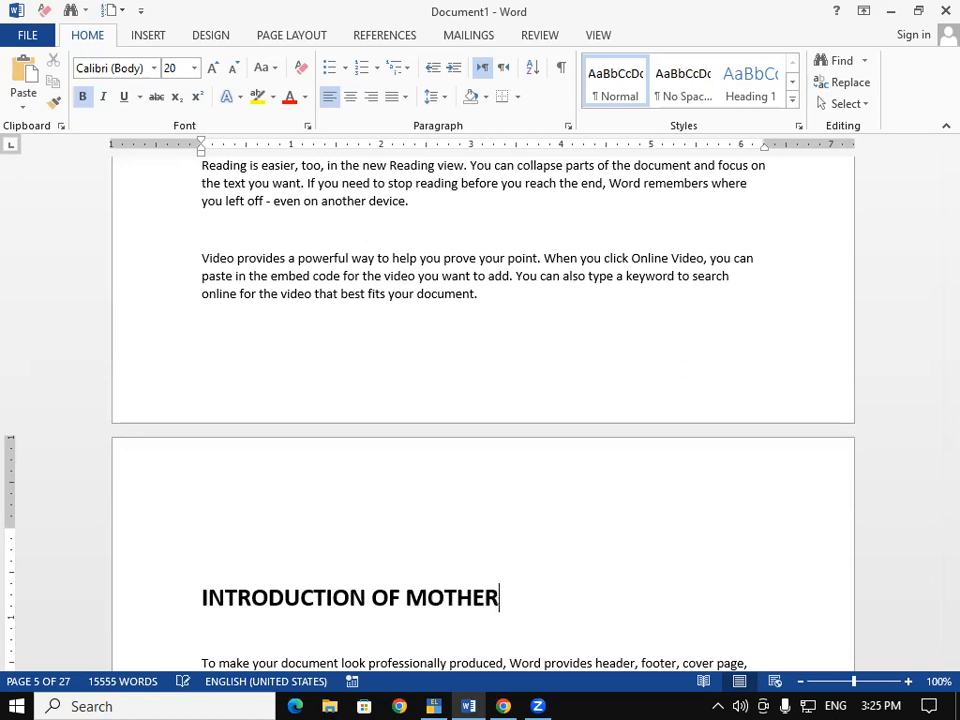
pyautogui.write('BOARD')
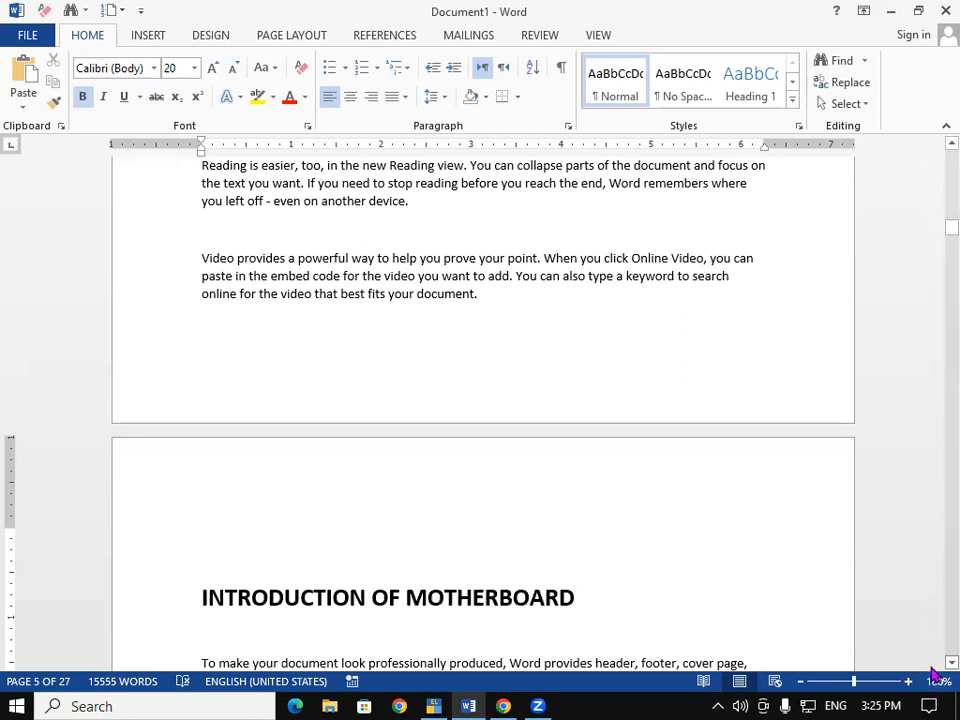
# Step: Remove the blank line between the "INTRODUCTION OF MOTHERBOARD" heading and the paragraph below it
pyautogui.scroll(-4, 934, 668)
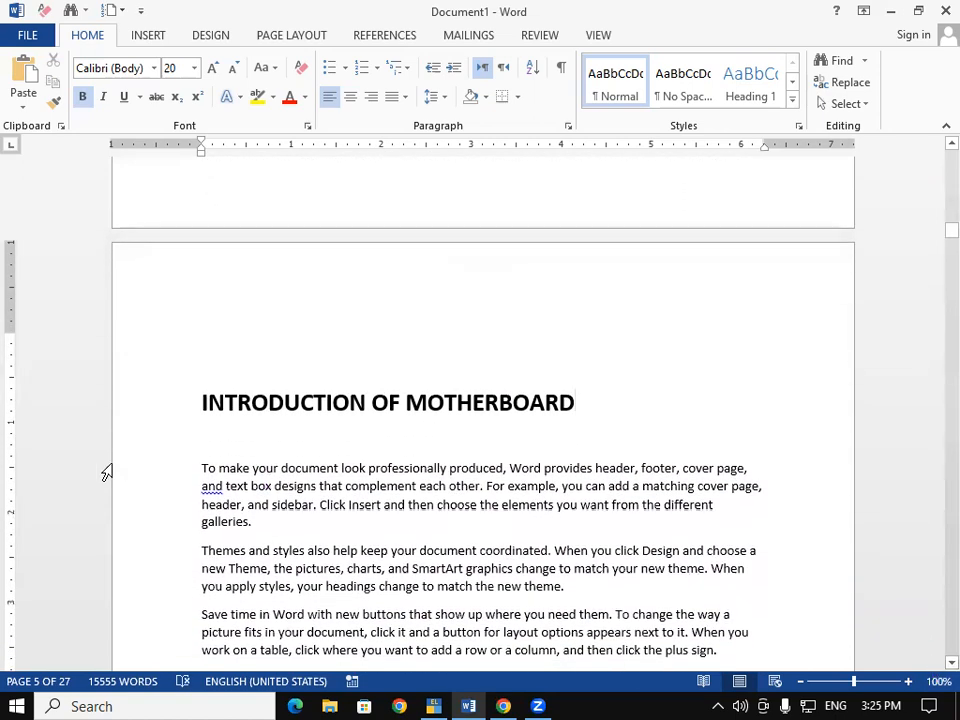
pyautogui.click(198, 467)
pyautogui.press('BackSpace')
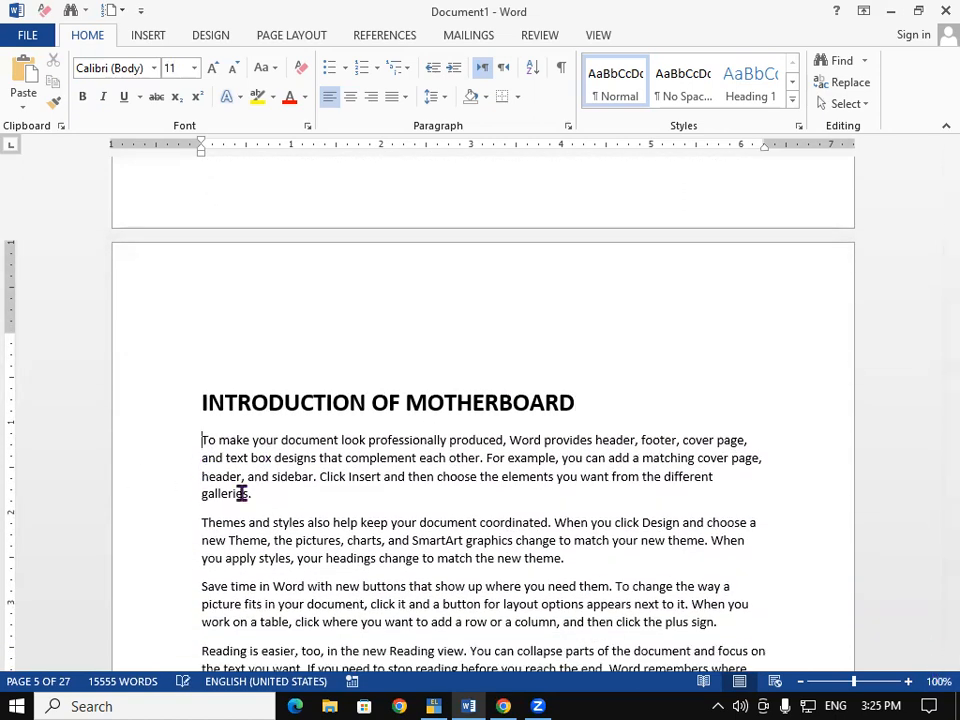
# Step: Add blank lines above the first paragraph on page 6 and paste the copied "INTRODUCTION OF MOUSE" heading there
pyautogui.scroll(-7, 934, 668)
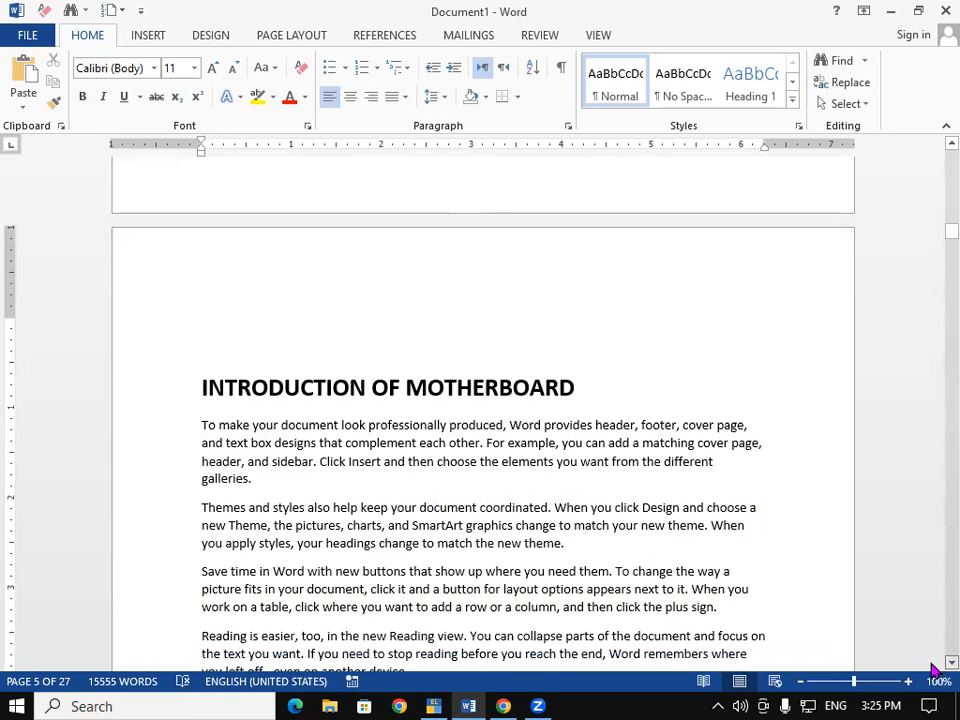
pyautogui.scroll(-9, 934, 668)
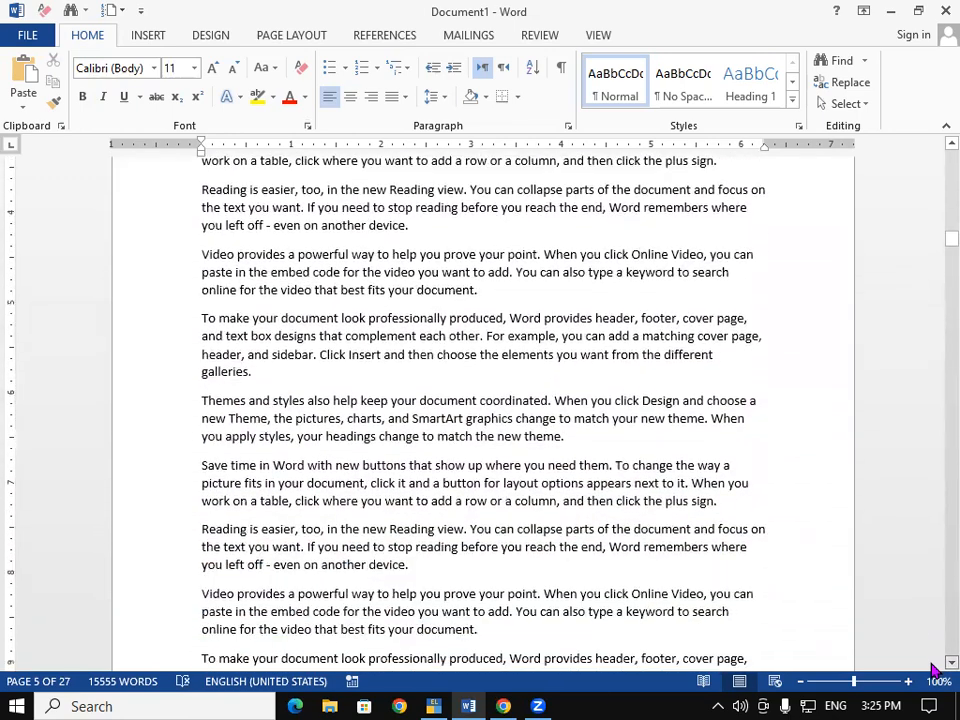
pyautogui.scroll(-2, 934, 668)
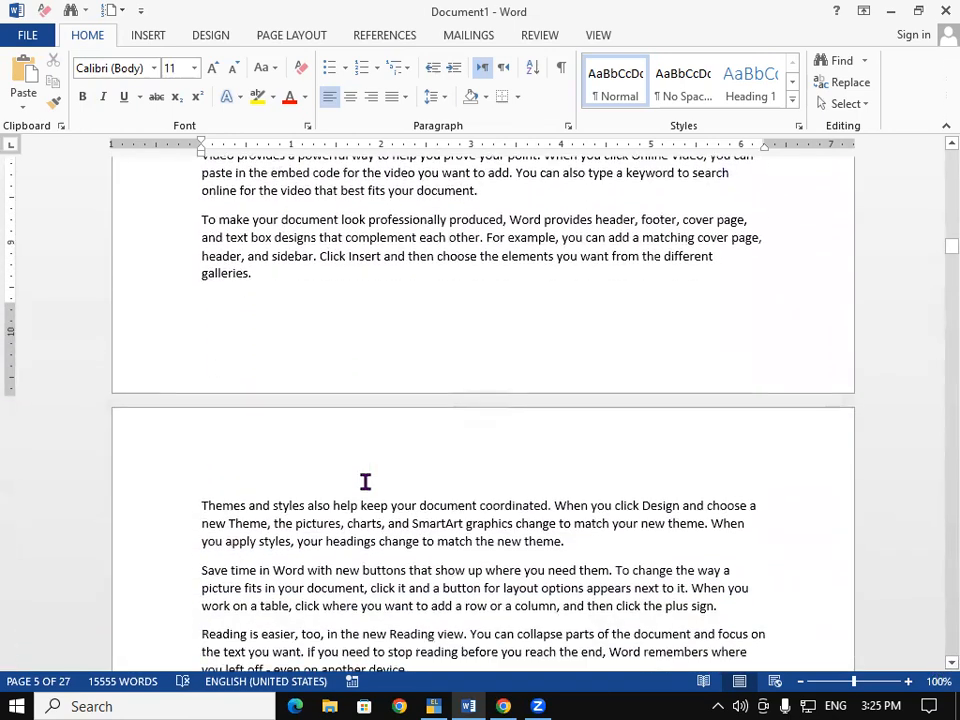
pyautogui.click(195, 505)
pyautogui.press('Return')
pyautogui.press('Return')
pyautogui.press('Return')
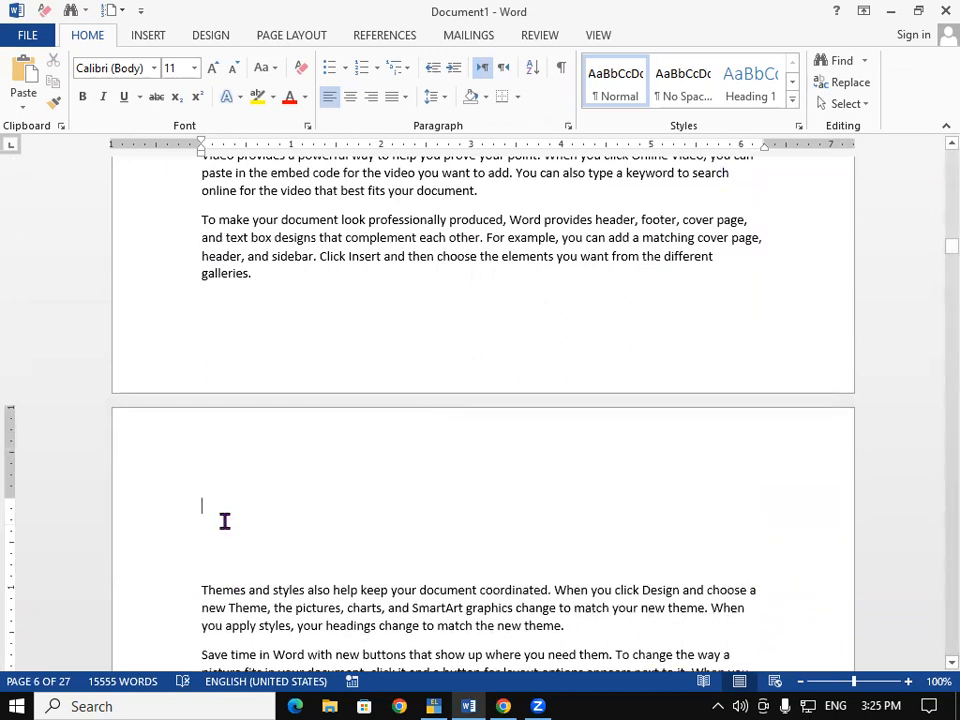
pyautogui.write('INTRODUCTION OF MOUSE')
# Step: Replace "MOUSE" with "PRINTER" in the heading on page 6
pyautogui.click(521, 554)
pyautogui.press('BackSpace')
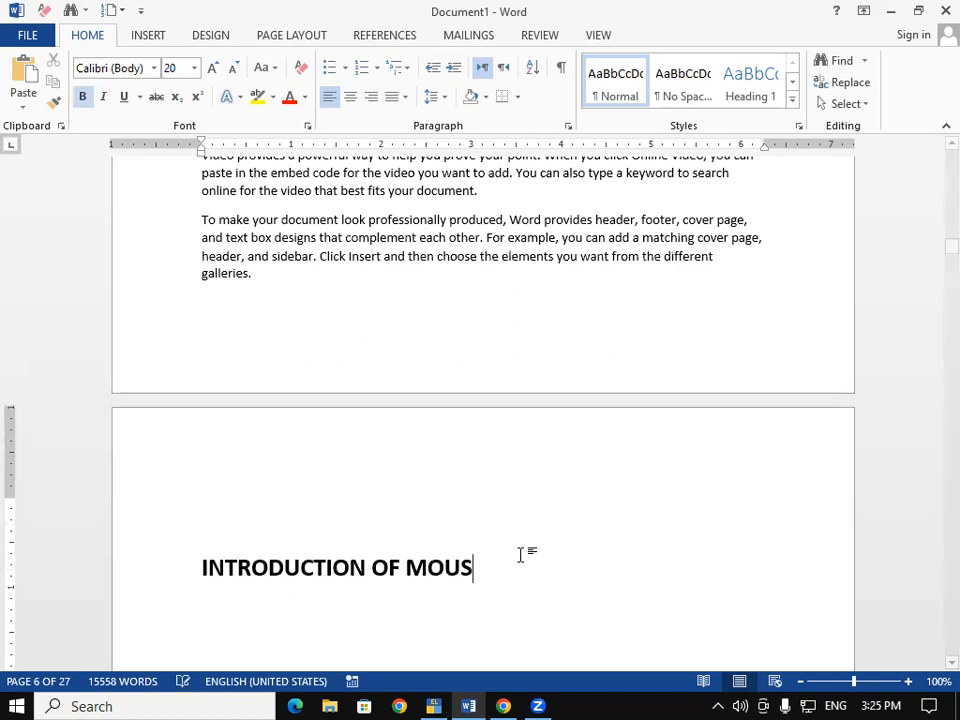
pyautogui.press('BackSpace')
pyautogui.press('BackSpace')
pyautogui.press('BackSpace')
pyautogui.press('BackSpace')
pyautogui.write('PRINTER')
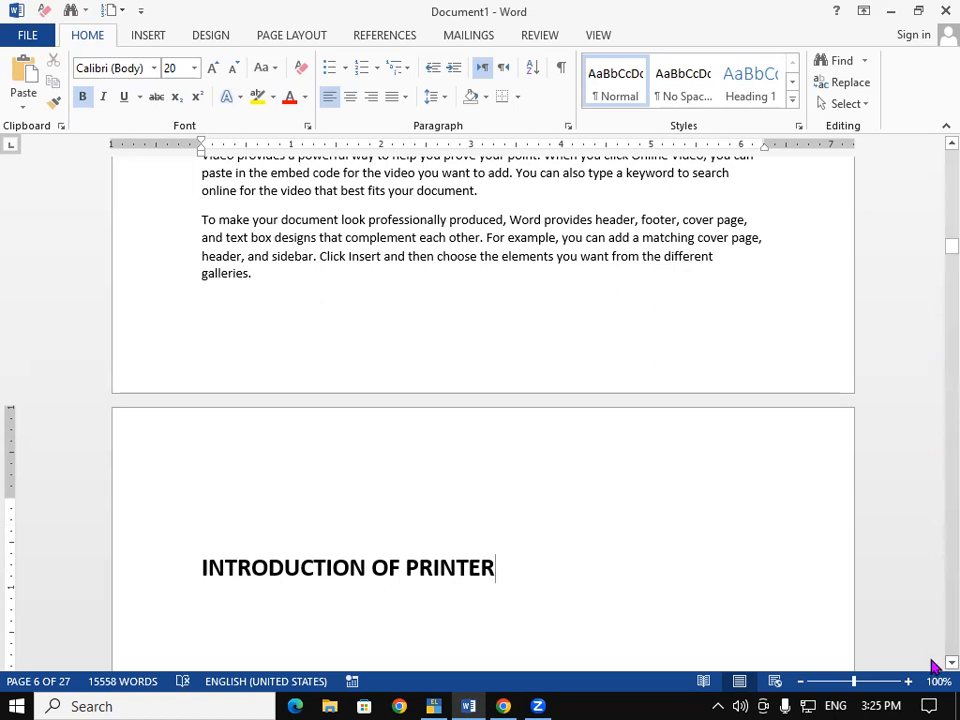
# Step: Remove the blank lines between the "INTRODUCTION OF PRINTER" heading and the paragraph below it
pyautogui.scroll(-3, 933, 665)
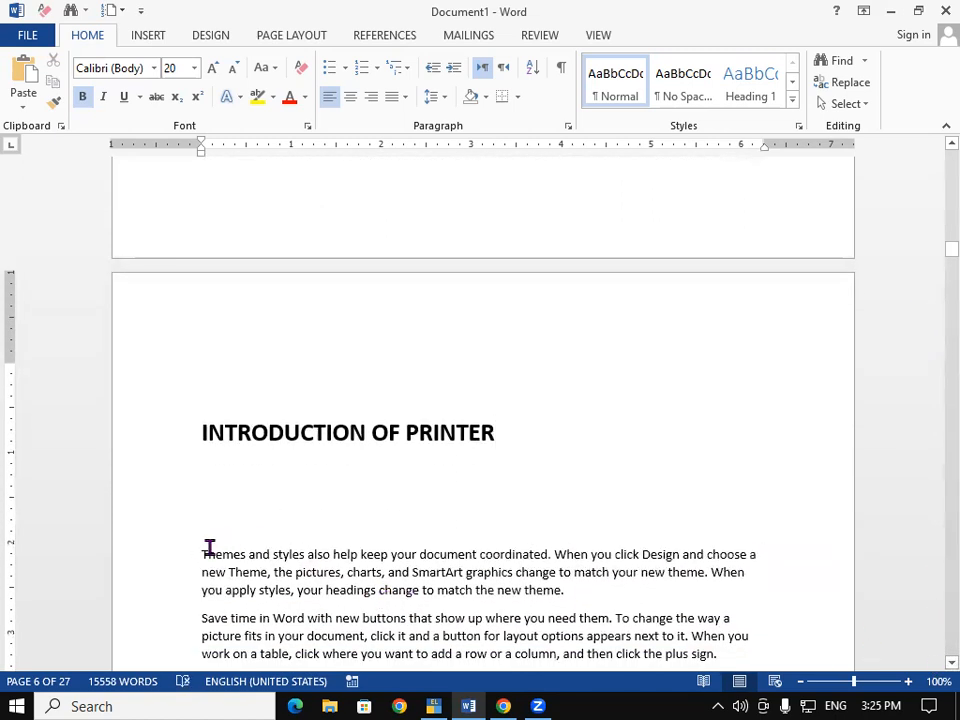
pyautogui.click(201, 550)
pyautogui.press('BackSpace')
pyautogui.press('BackSpace')
pyautogui.press('BackSpace')
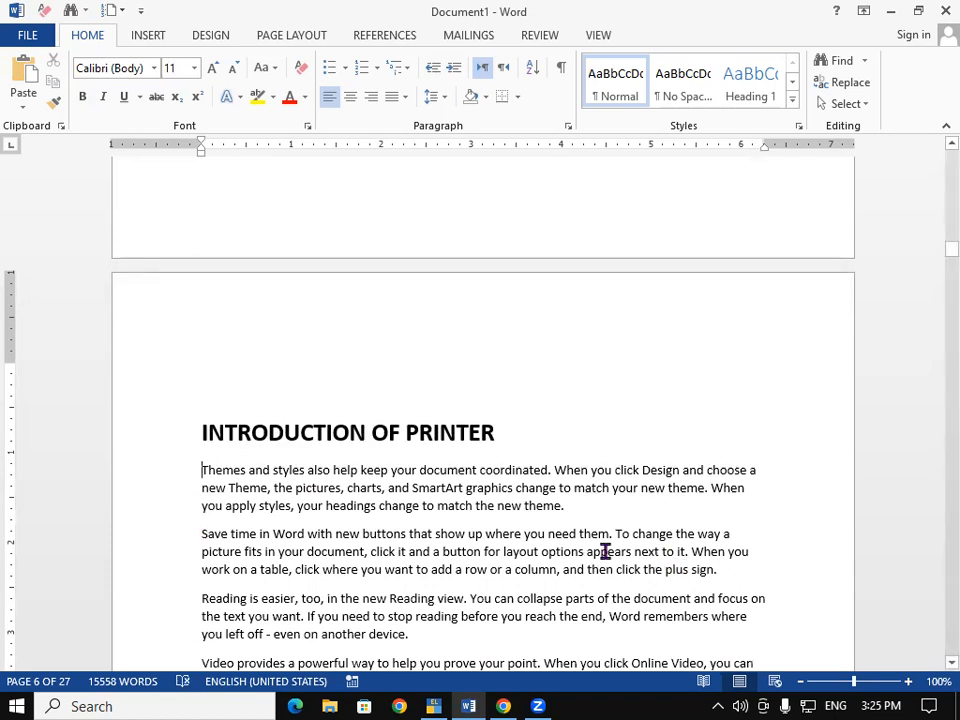
# Step: Add the "LESSON 1" title on page 1 to the table of contents as Level 1 text
pyautogui.moveTo(932, 246); pyautogui.dragTo(927, 145)
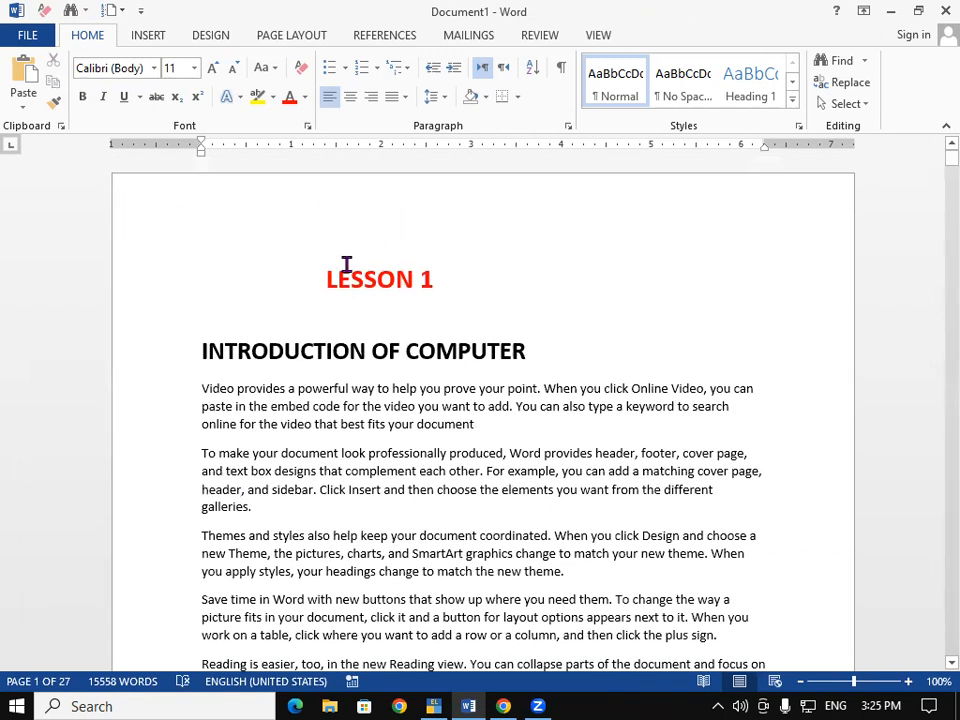
pyautogui.moveTo(357, 277); pyautogui.dragTo(439, 274)
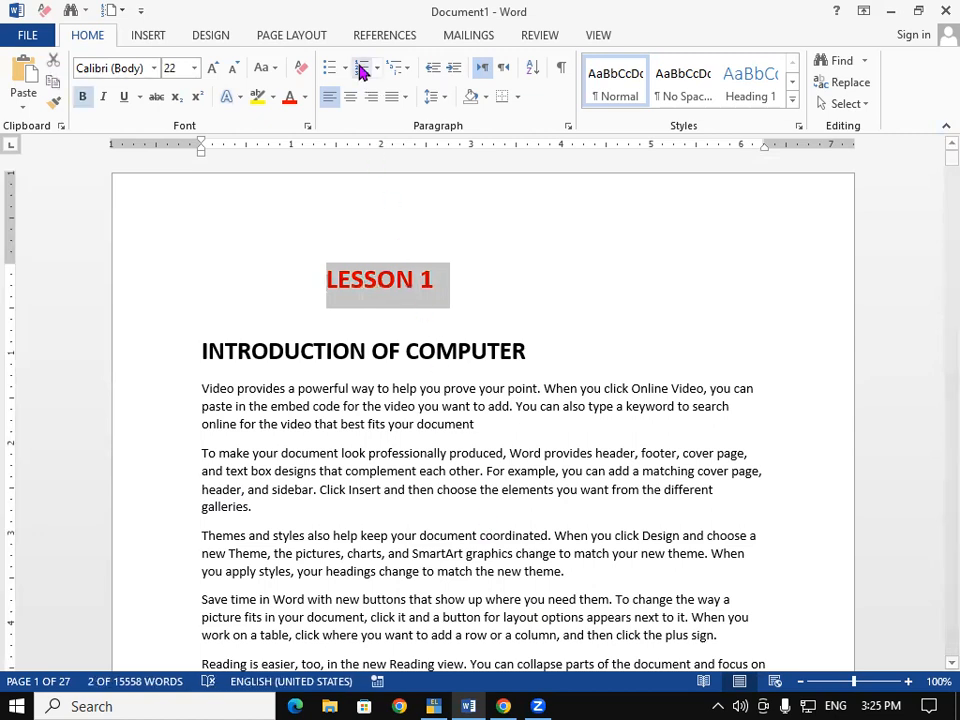
pyautogui.click(382, 36)
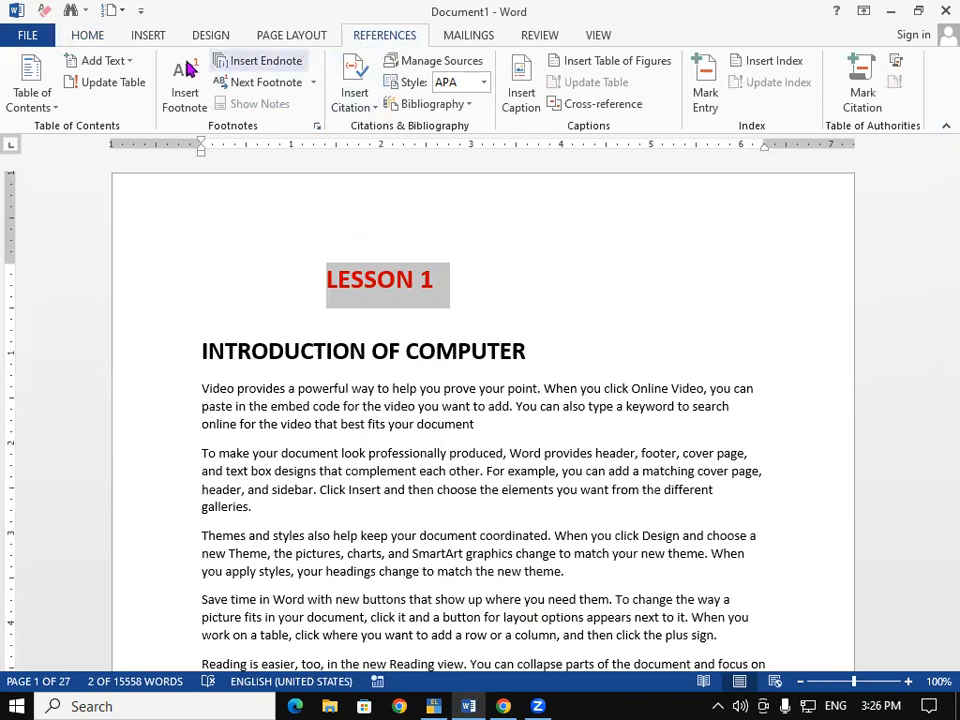
pyautogui.click(104, 61)
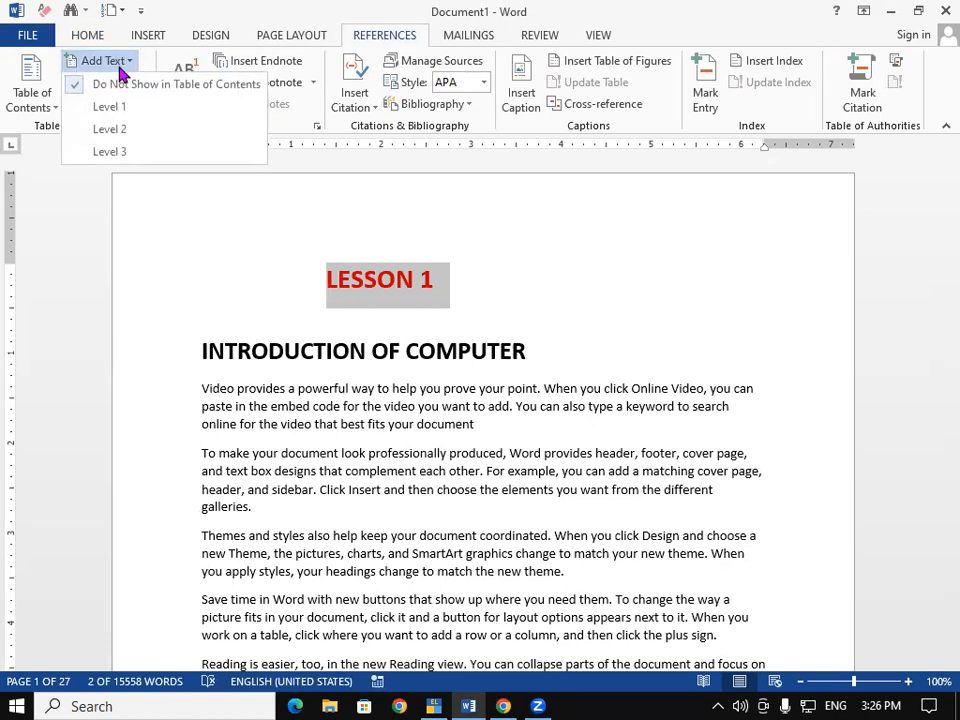
pyautogui.click(118, 106)
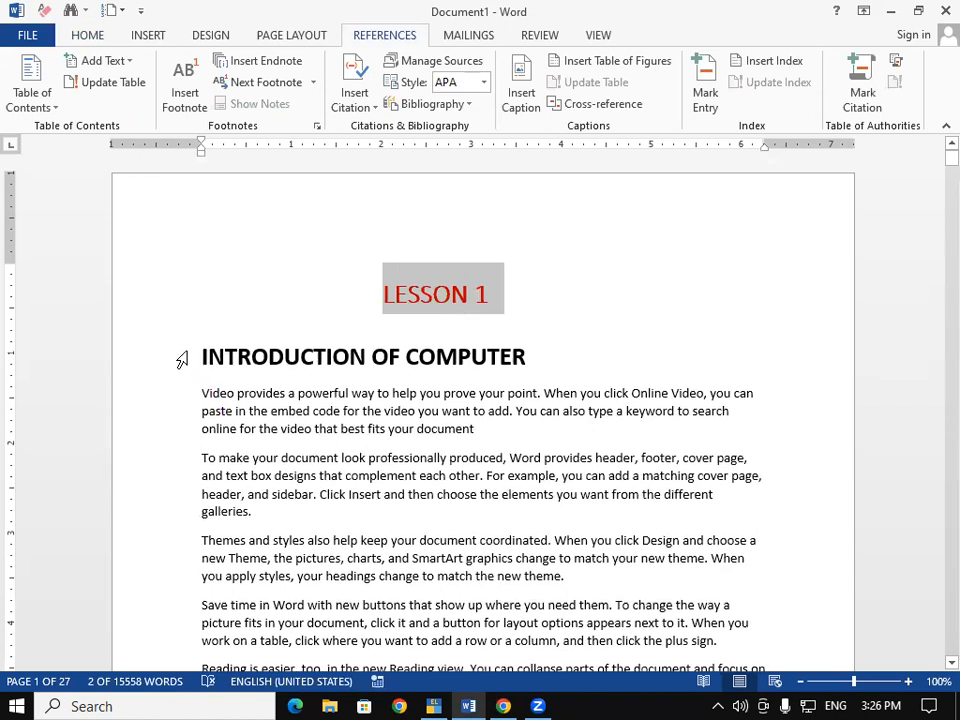
# Step: Add the "INTRODUCTION OF COMPUTER" heading to the table of contents as Level 2 text
pyautogui.moveTo(197, 357); pyautogui.dragTo(540, 358)
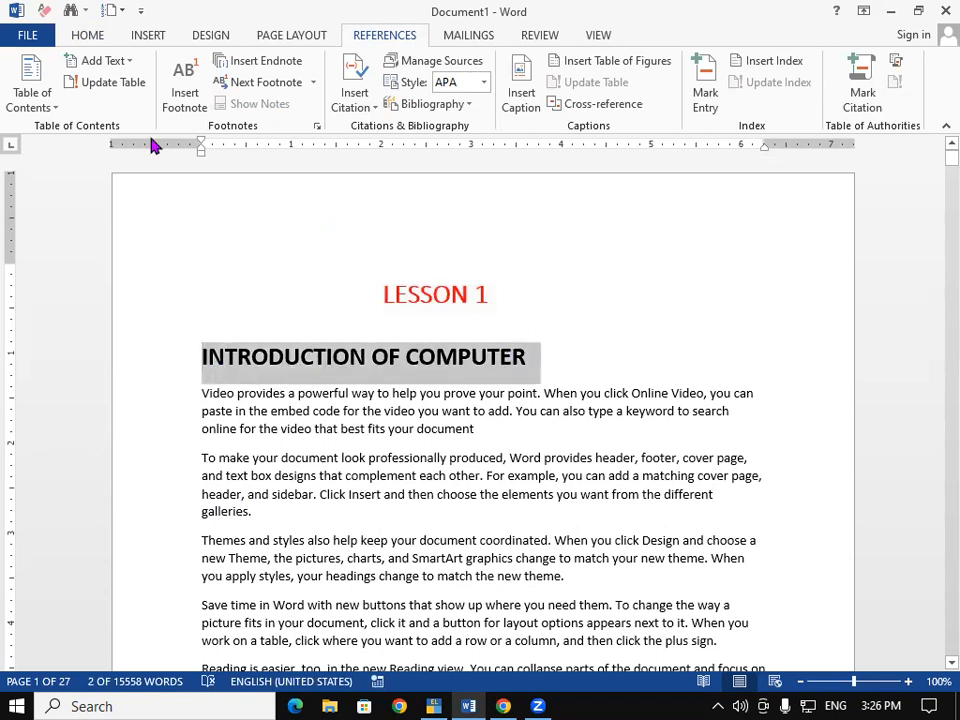
pyautogui.click(118, 66)
pyautogui.click(116, 130)
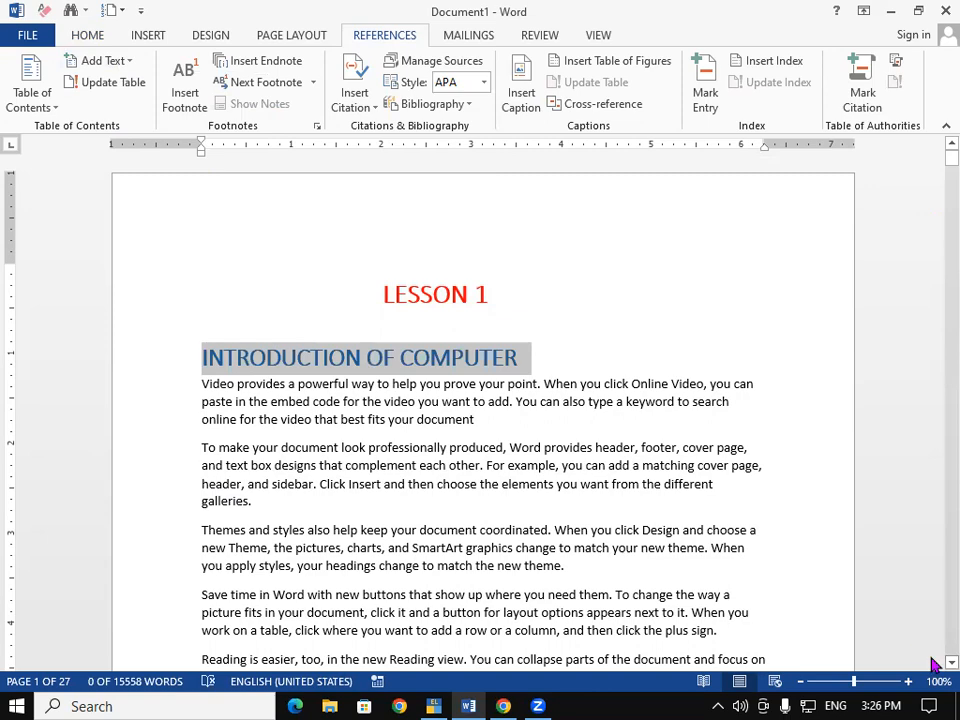
# Step: Add the "INTRODUCTION TO OPERATING SYSTEM" heading on page 2 to the table of contents as Level 3 text
pyautogui.scroll(-1, 932, 664)
pyautogui.scroll(-8, 932, 664)
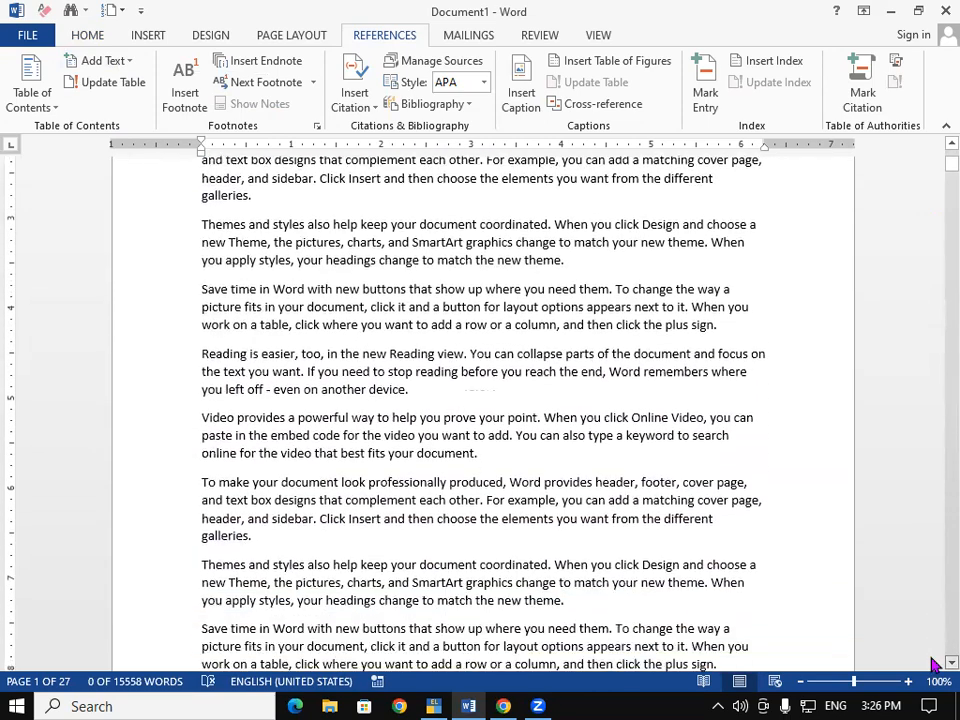
pyautogui.scroll(-8, 932, 664)
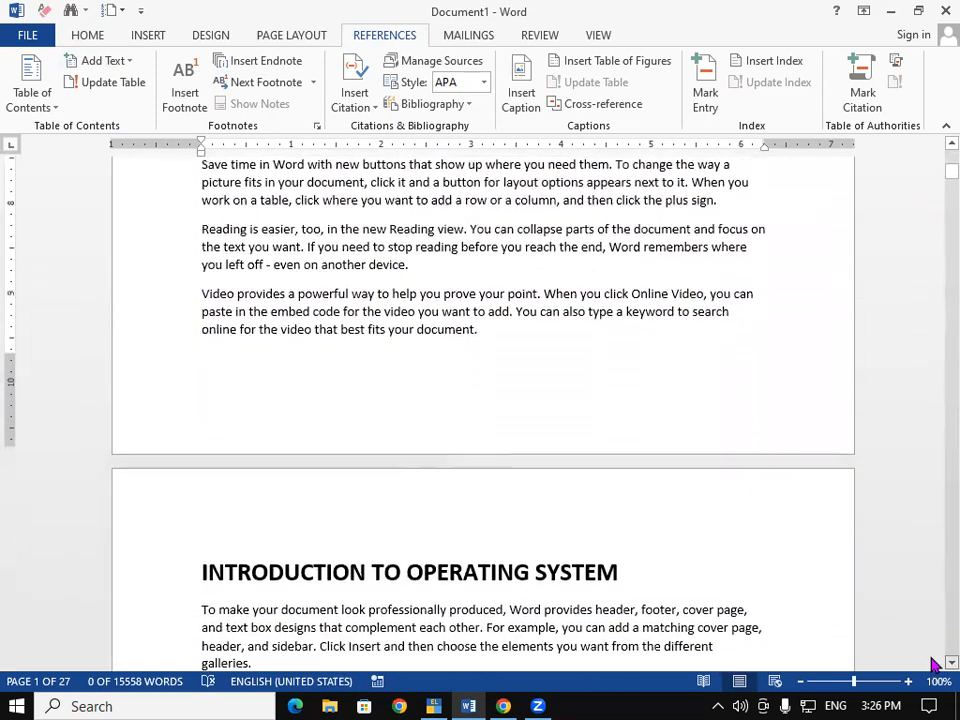
pyautogui.moveTo(196, 499); pyautogui.dragTo(609, 506)
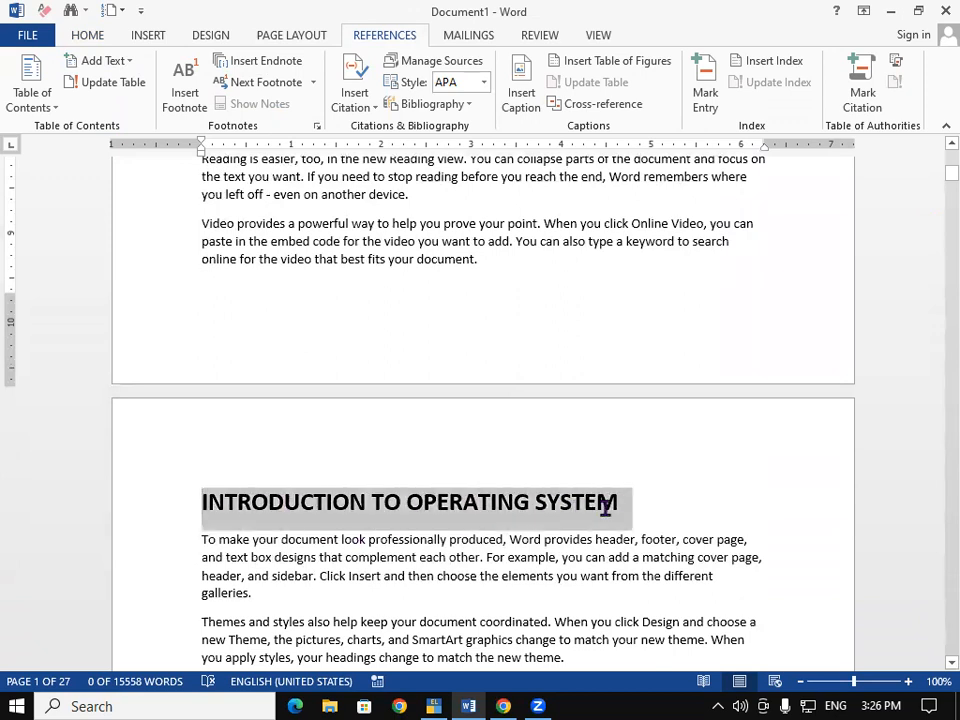
pyautogui.click(108, 62)
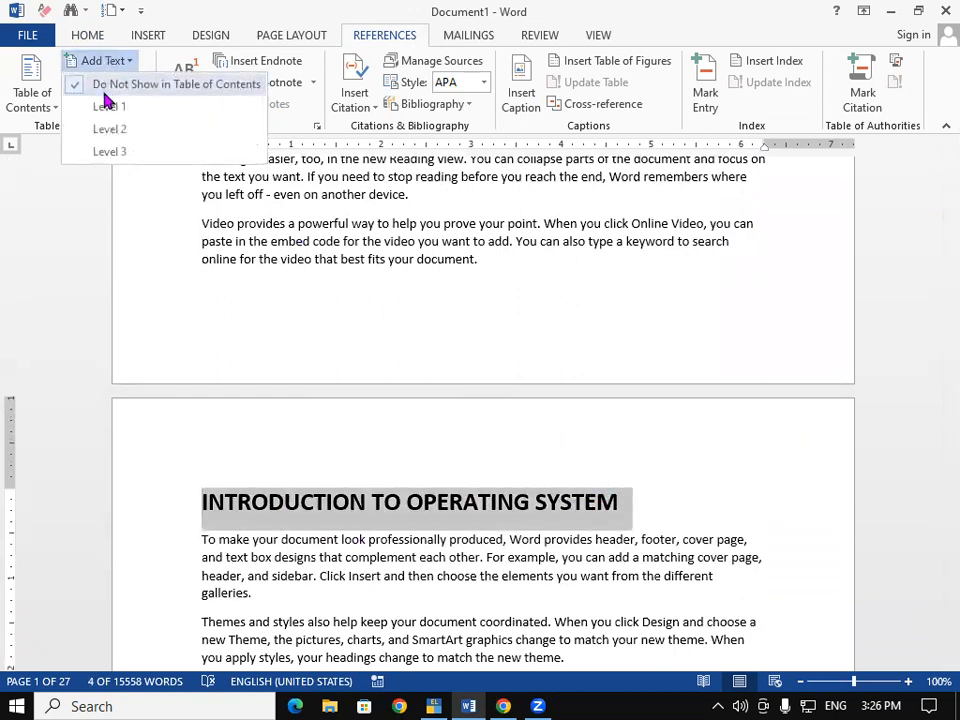
pyautogui.click(110, 152)
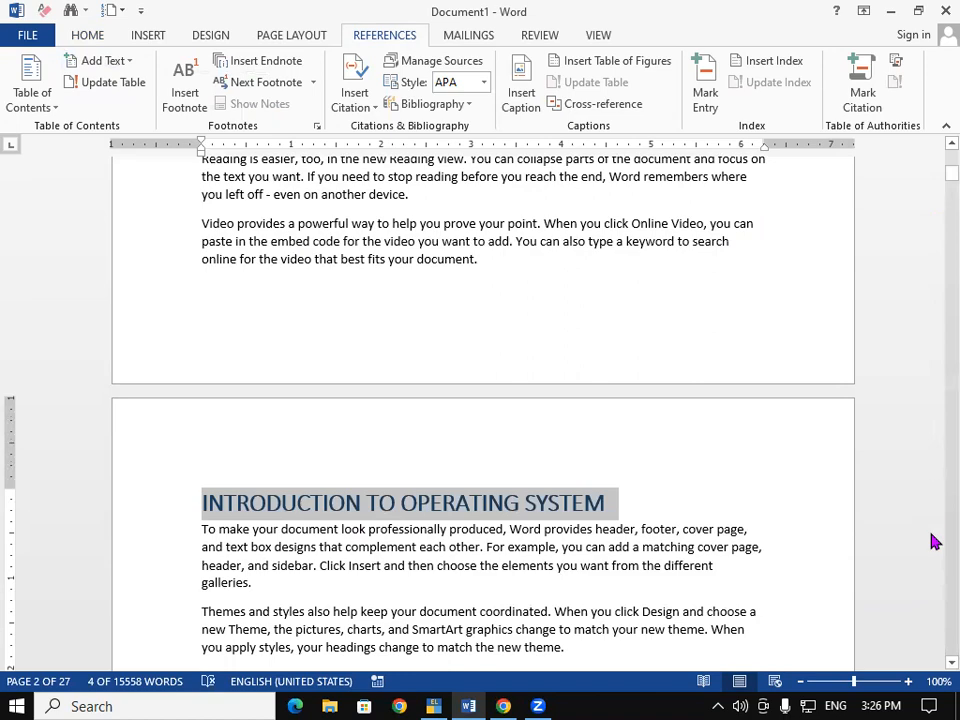
# Step: Add the "INTRODUCTION OF MOUSE" heading on page 3 to the table of contents as Level 3 text
pyautogui.scroll(-7, 930, 665)
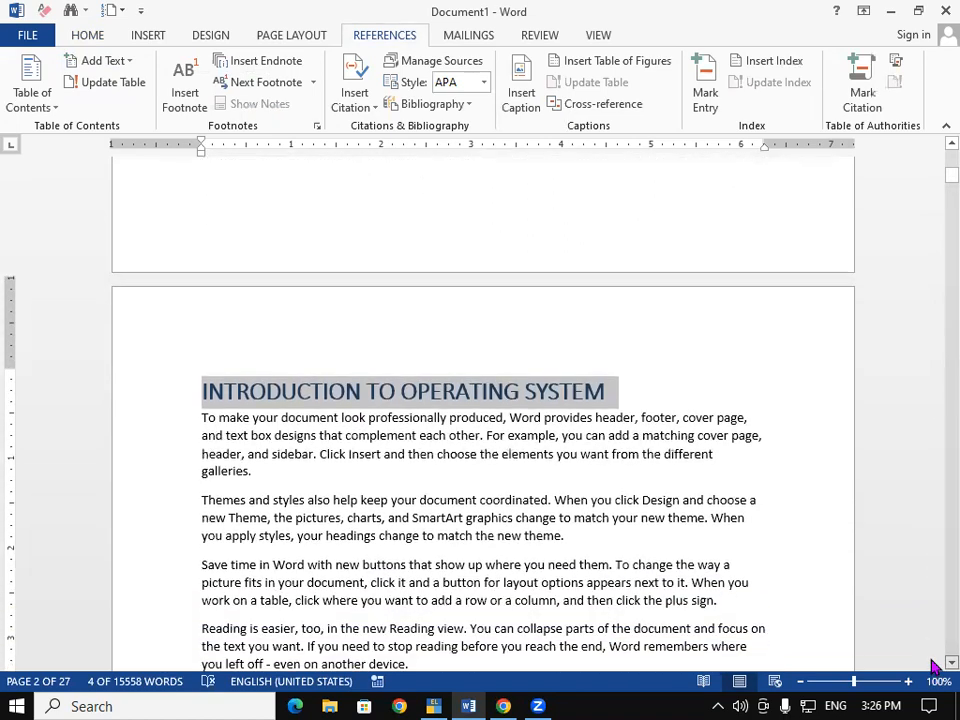
pyautogui.scroll(-8, 930, 665)
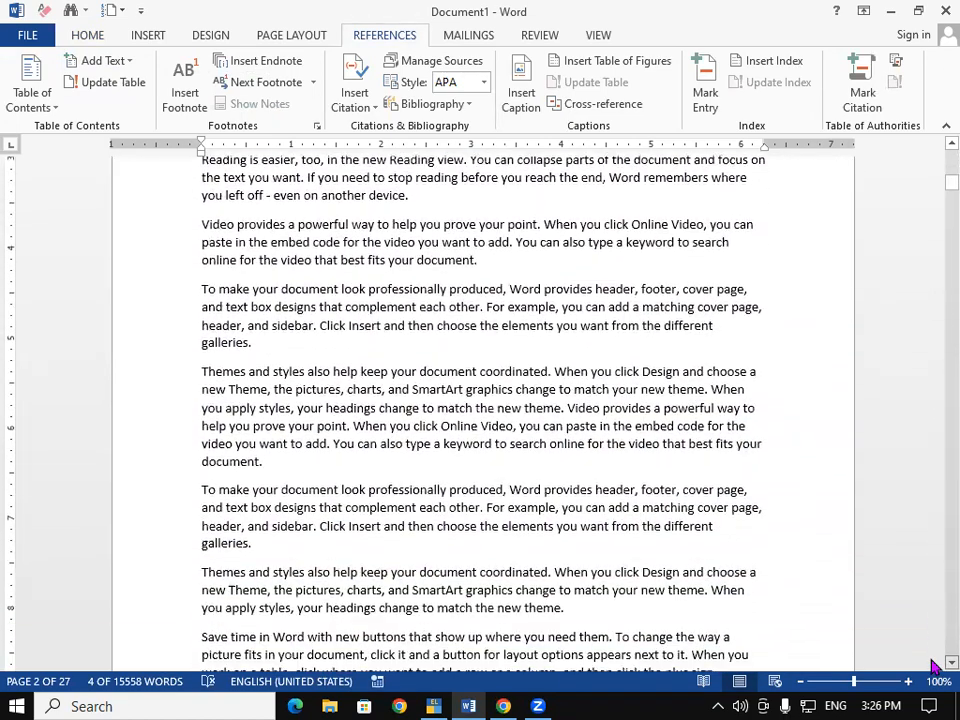
pyautogui.scroll(-4, 935, 668)
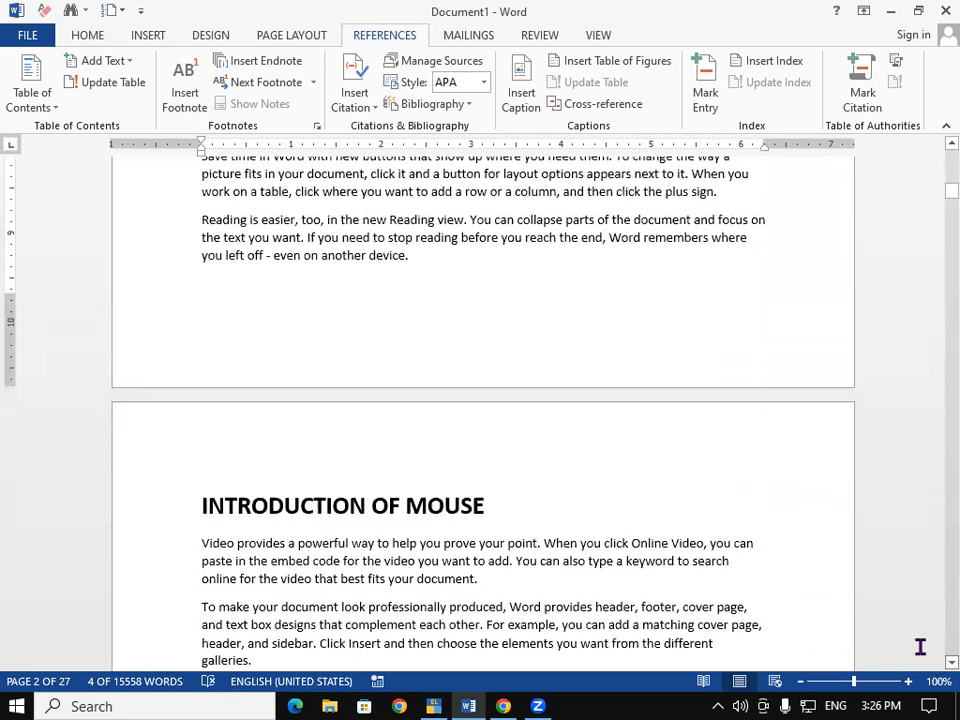
pyautogui.moveTo(203, 502); pyautogui.dragTo(476, 514)
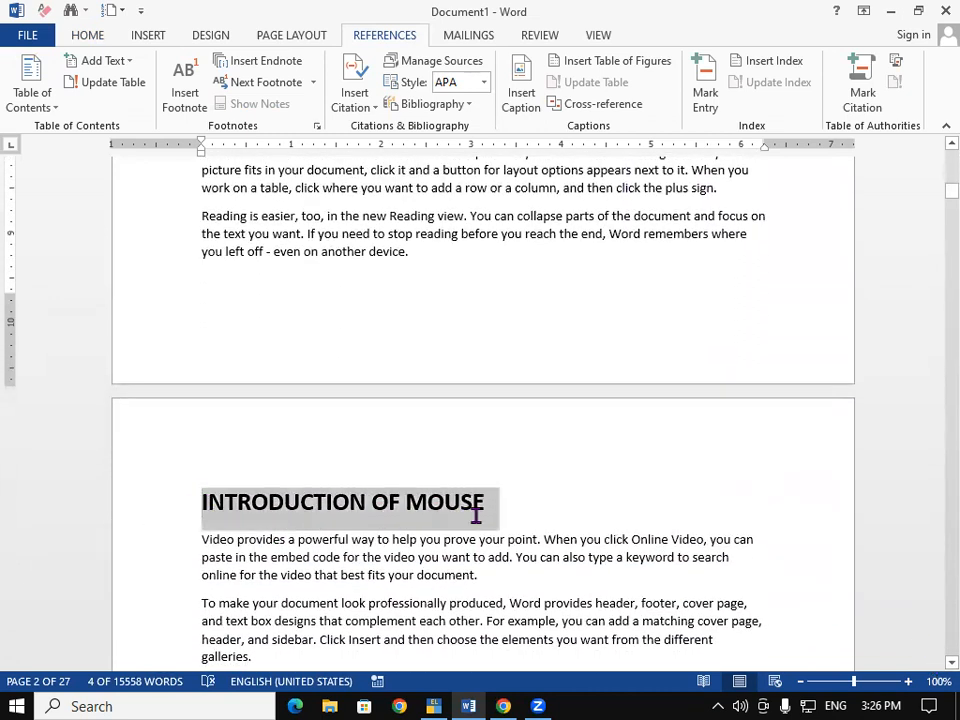
pyautogui.click(105, 64)
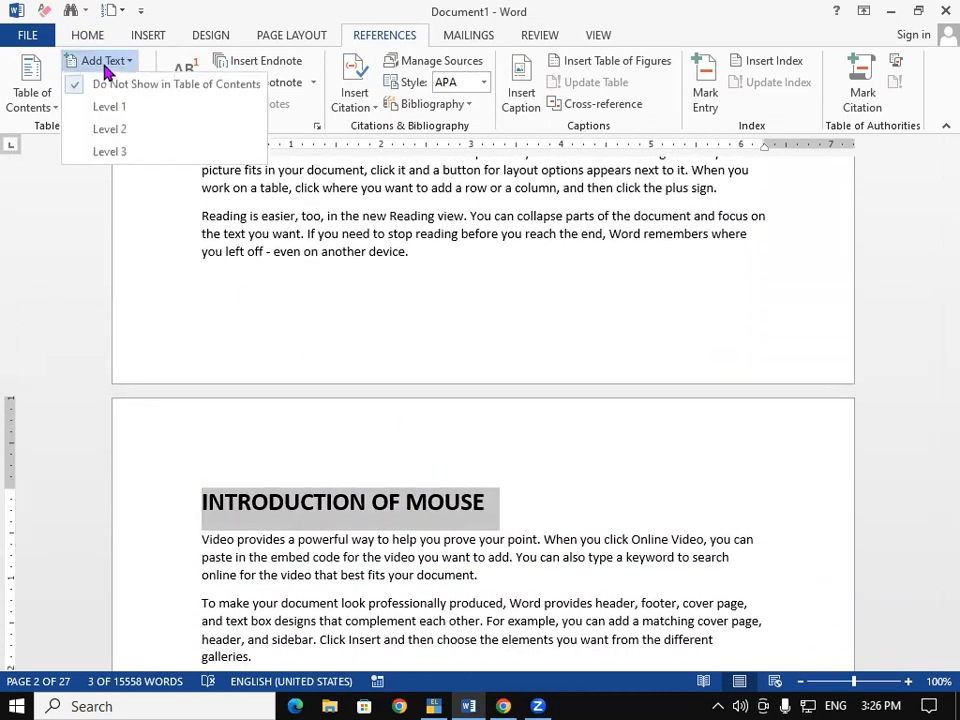
pyautogui.click(115, 152)
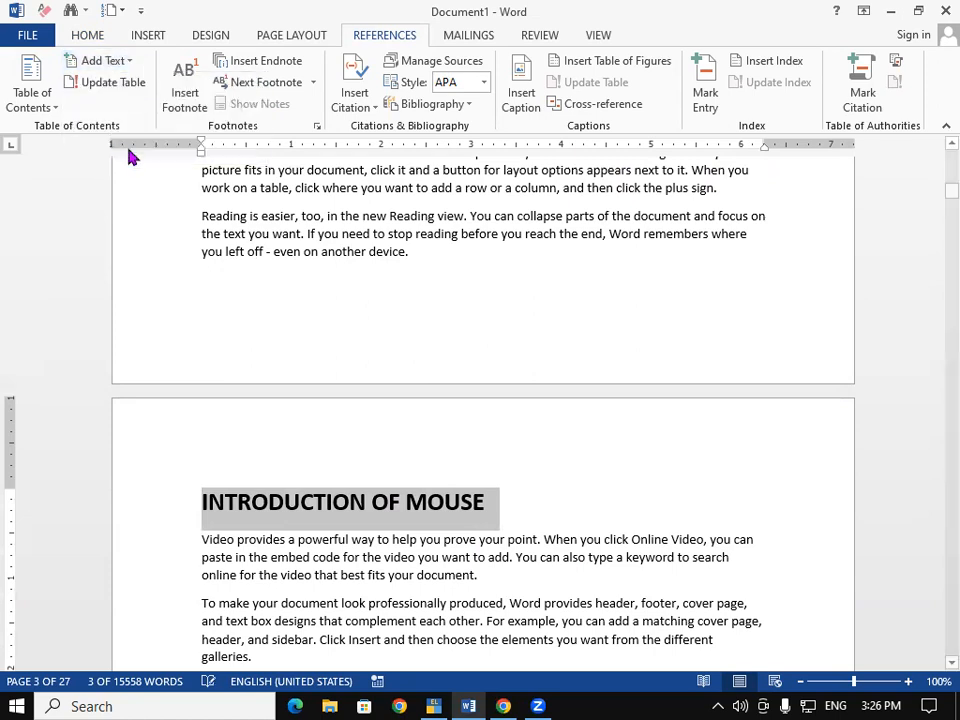
# Step: Start the "LESSON 2" title on a new page with a page break and remove blank lines above "INTRODUCTION OF KEYBOARD"
pyautogui.scroll(-1, 935, 668)
pyautogui.scroll(-7, 935, 668)
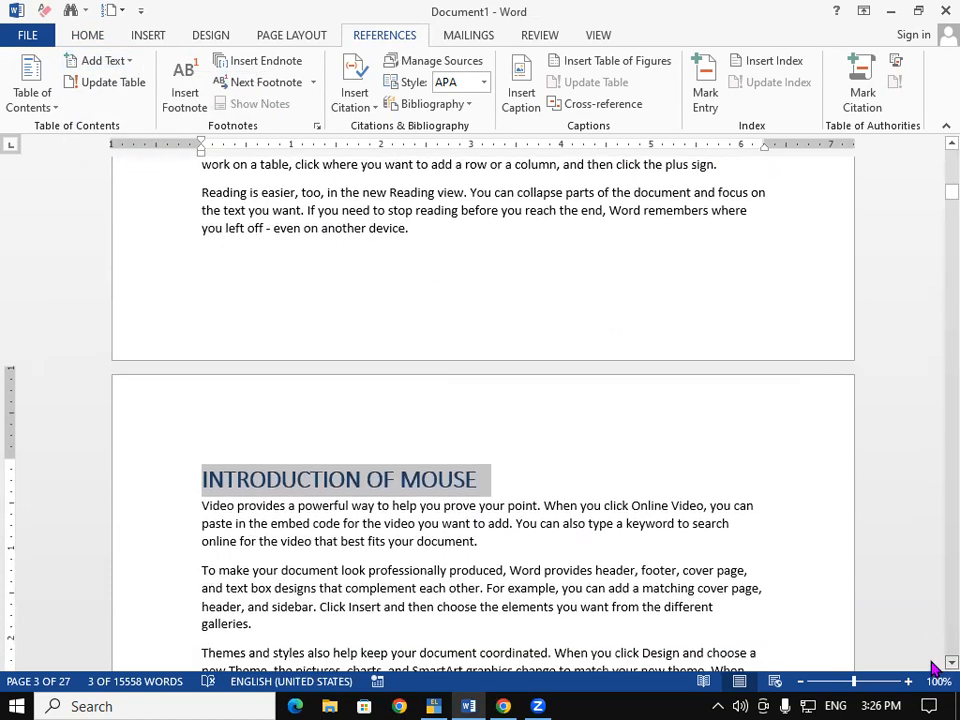
pyautogui.scroll(-8, 935, 668)
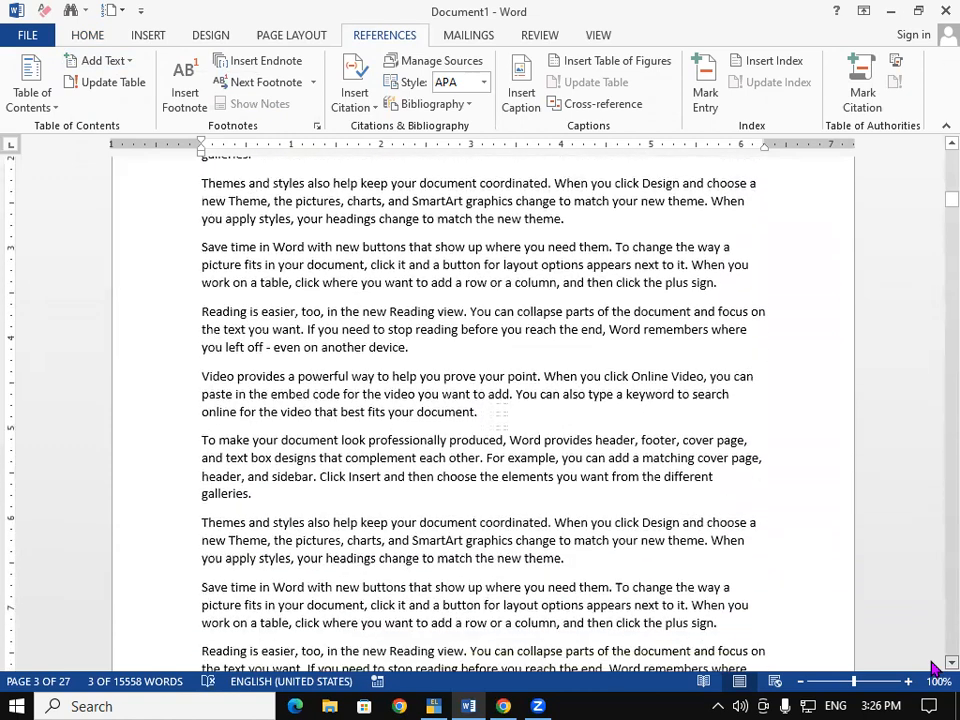
pyautogui.scroll(-5, 935, 668)
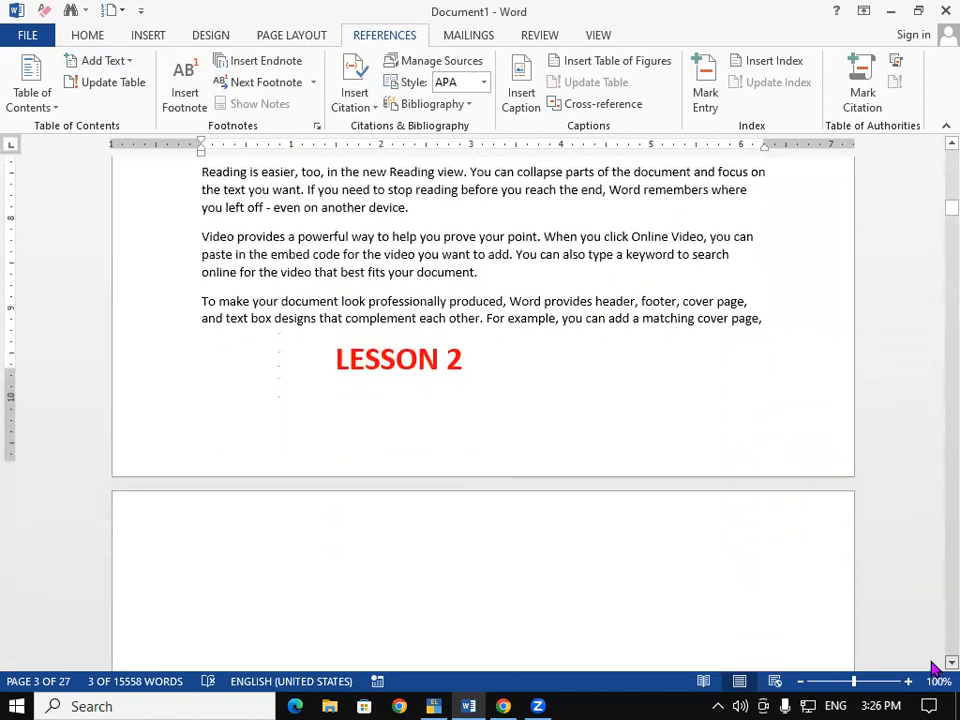
pyautogui.click(322, 236)
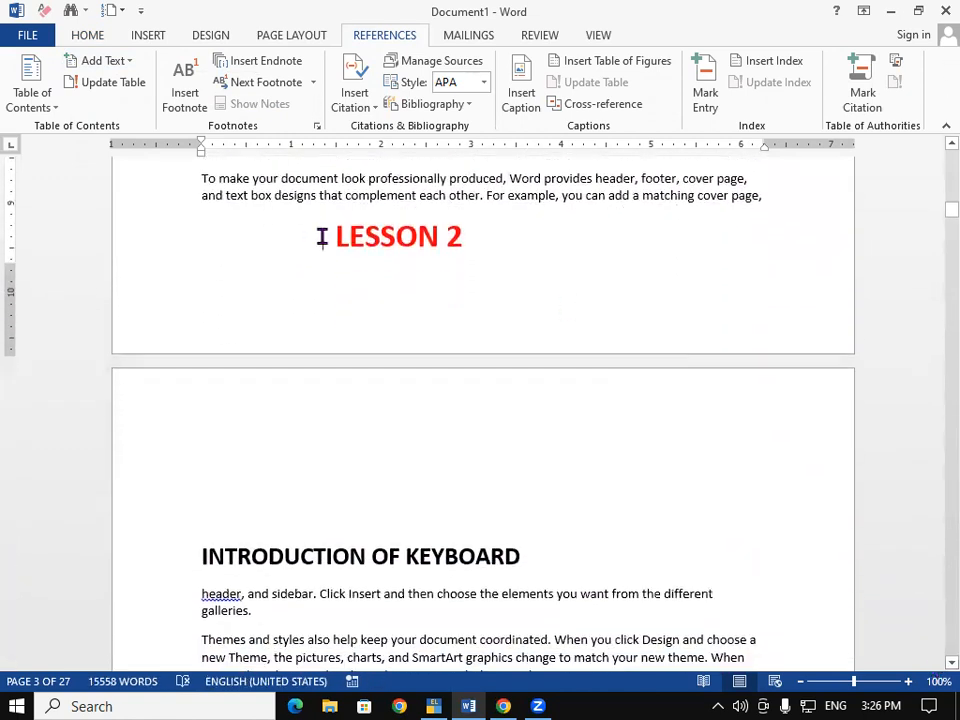
pyautogui.hotkey('ctrl', 'Return')
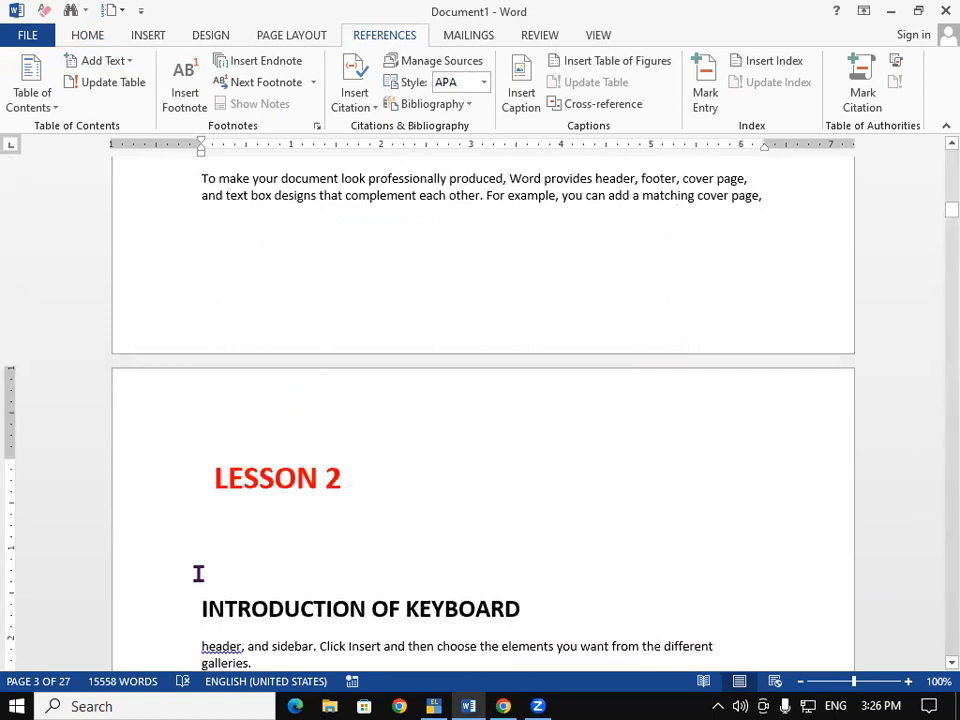
pyautogui.click(197, 609)
pyautogui.press('BackSpace')
pyautogui.press('BackSpace')
pyautogui.press('BackSpace')
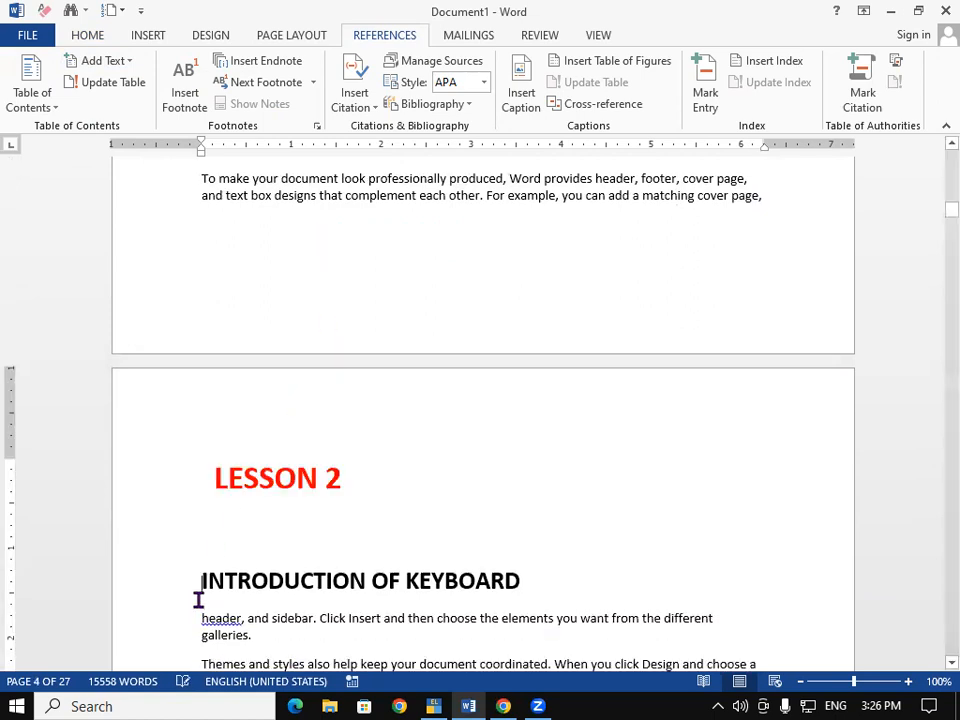
# Step: Add the "LESSON 2" title on page 4 to the table of contents as Level 1 text
pyautogui.click(216, 483)
pyautogui.moveTo(246, 479); pyautogui.dragTo(358, 474)
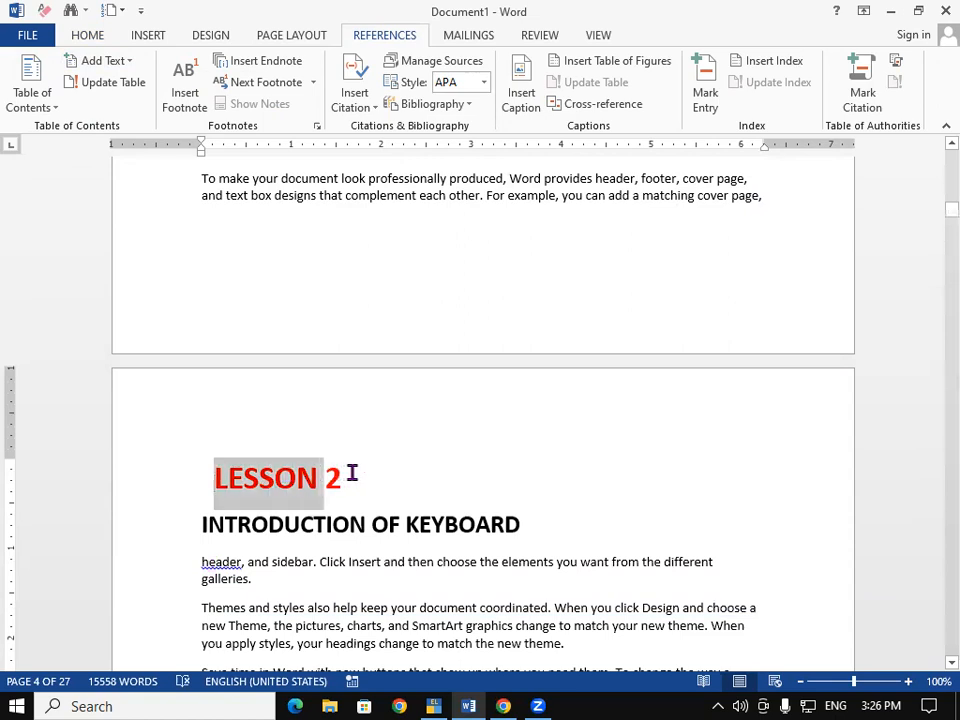
pyautogui.click(101, 62)
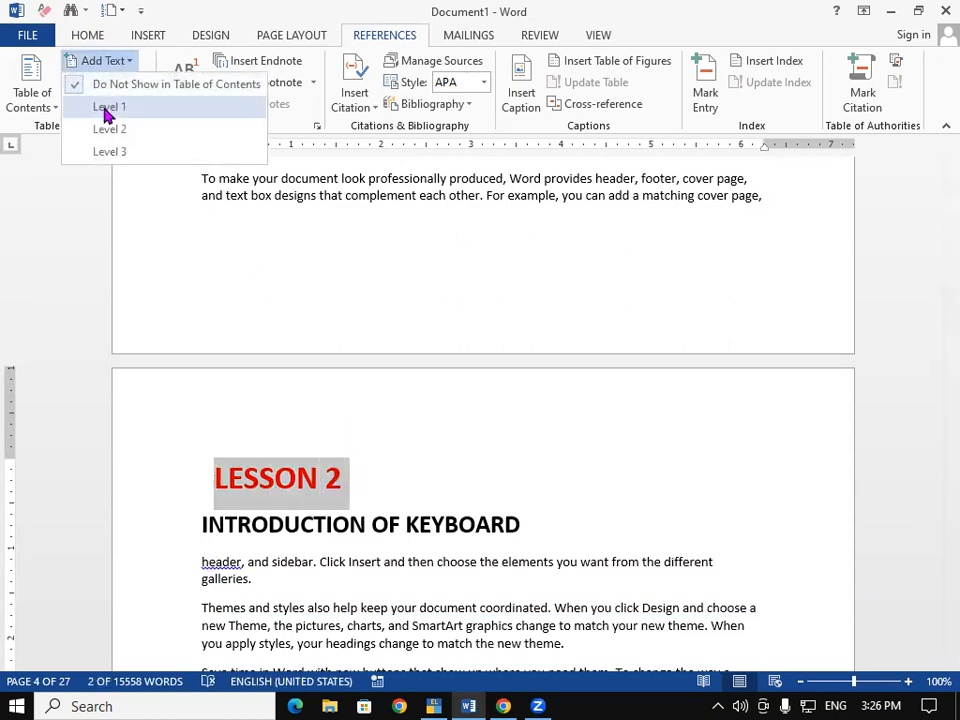
pyautogui.click(106, 107)
# Step: Add the "INTRODUCTION OF KEYBOARD" heading to the table of contents as Level 2 text
pyautogui.moveTo(197, 516); pyautogui.dragTo(519, 519)
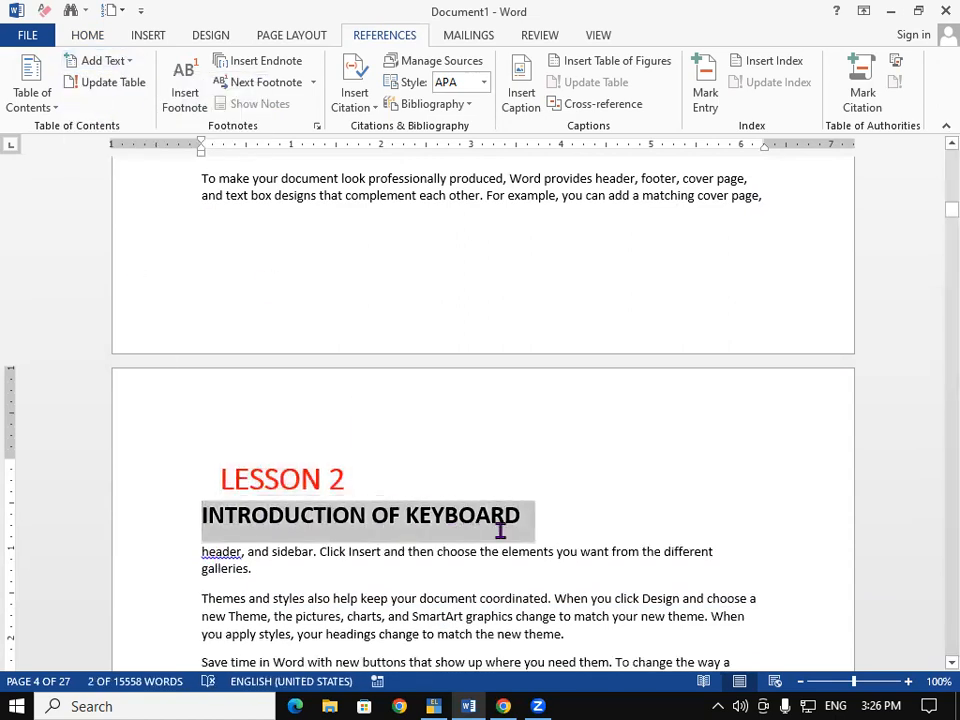
pyautogui.click(110, 62)
pyautogui.click(115, 128)
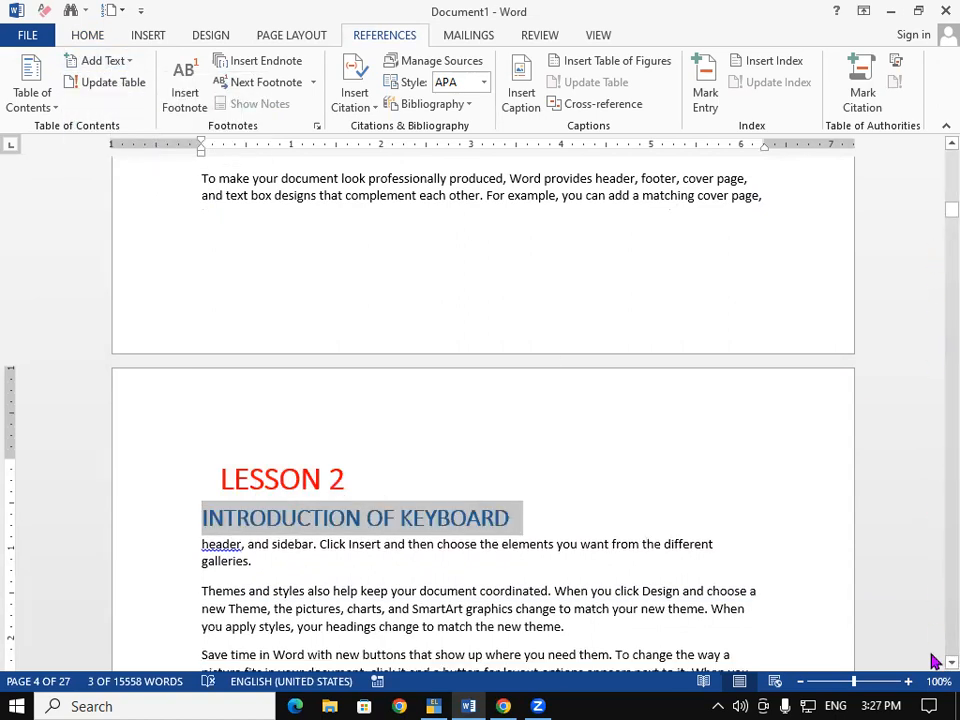
# Step: Move the "INTRODUCTION OF MOTHERBOARD" heading onto a new page with a page break and add it to the contents as Level 2 text
pyautogui.scroll(-5, 932, 660)
pyautogui.scroll(-9, 932, 664)
pyautogui.scroll(-4, 934, 664)
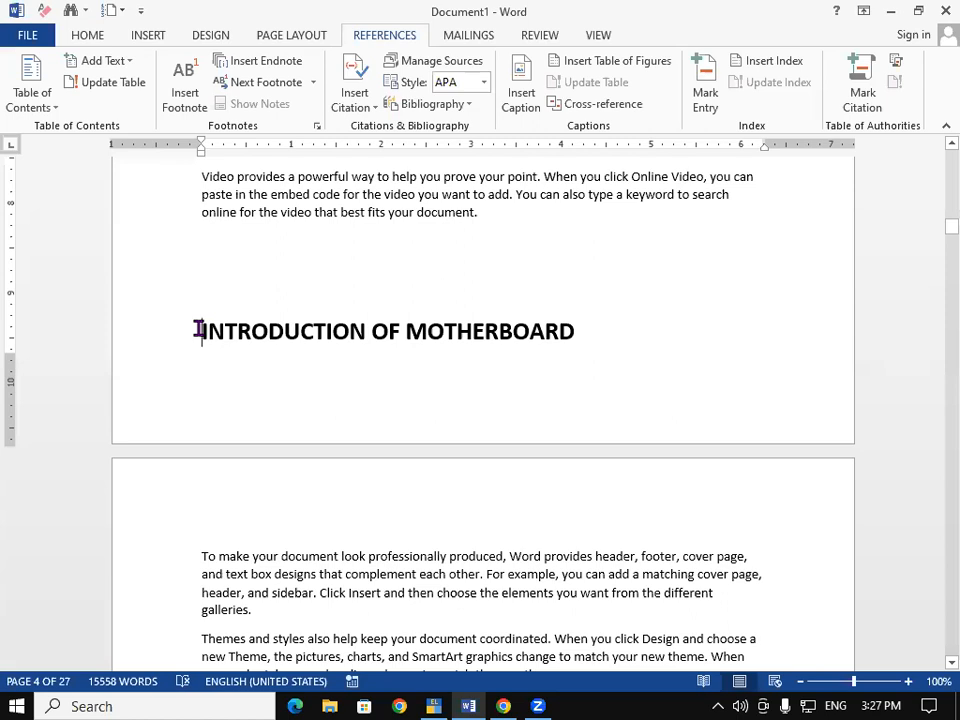
pyautogui.hotkey('ctrl', 'Return')
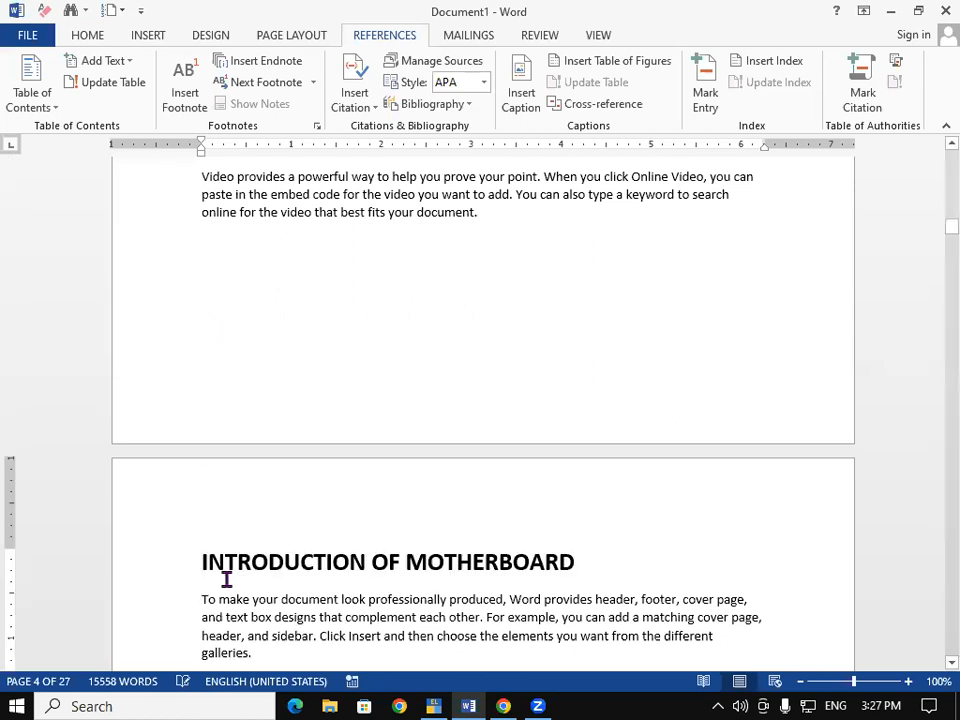
pyautogui.moveTo(339, 581); pyautogui.dragTo(518, 570)
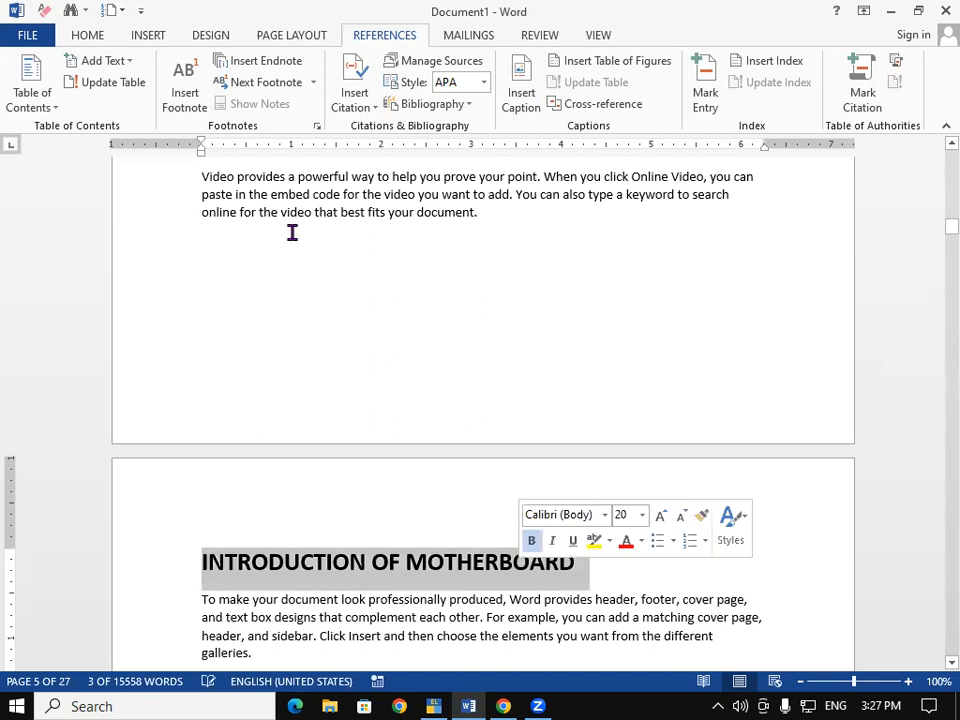
pyautogui.click(102, 62)
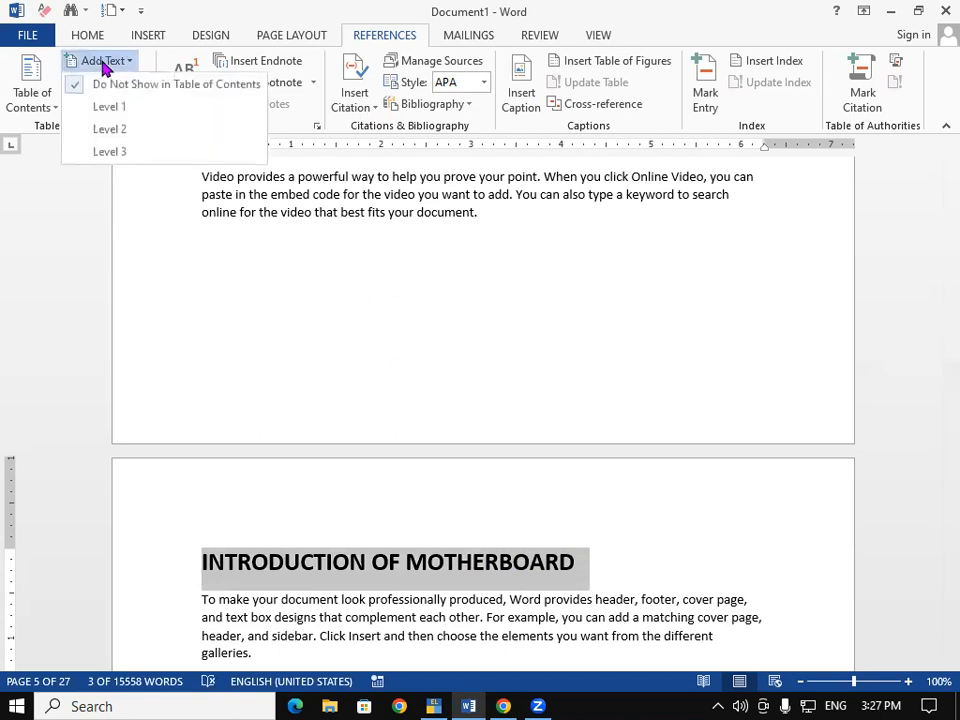
pyautogui.click(117, 133)
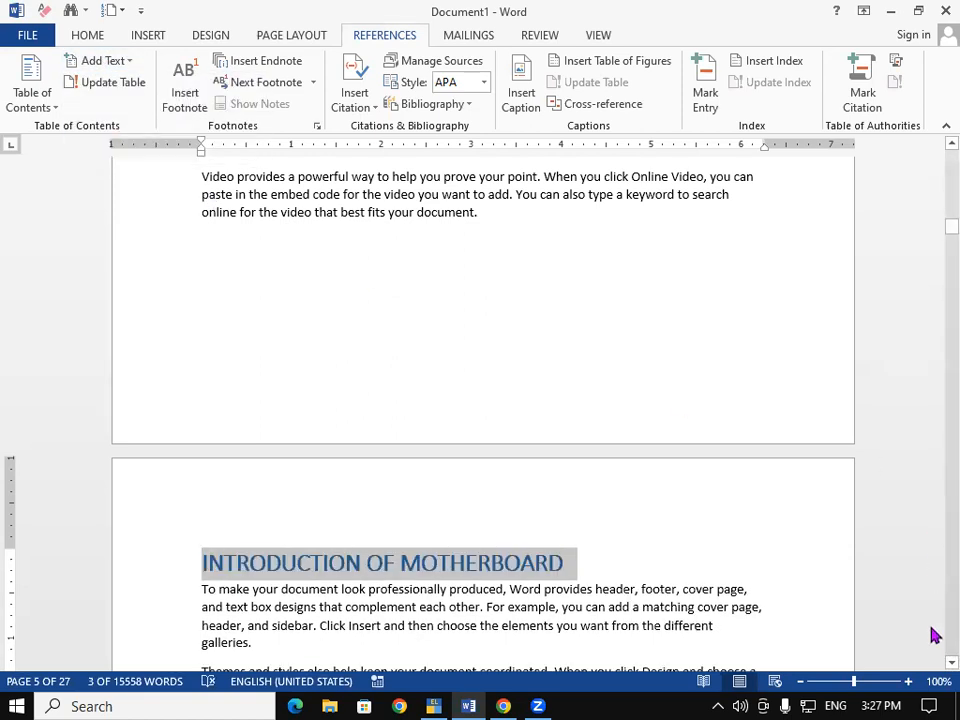
# Step: Add the "INTRODUCTION OF PRINTER" heading on page 6 to the table of contents as Level 3 text
pyautogui.scroll(-1, 932, 670)
pyautogui.scroll(-8, 932, 670)
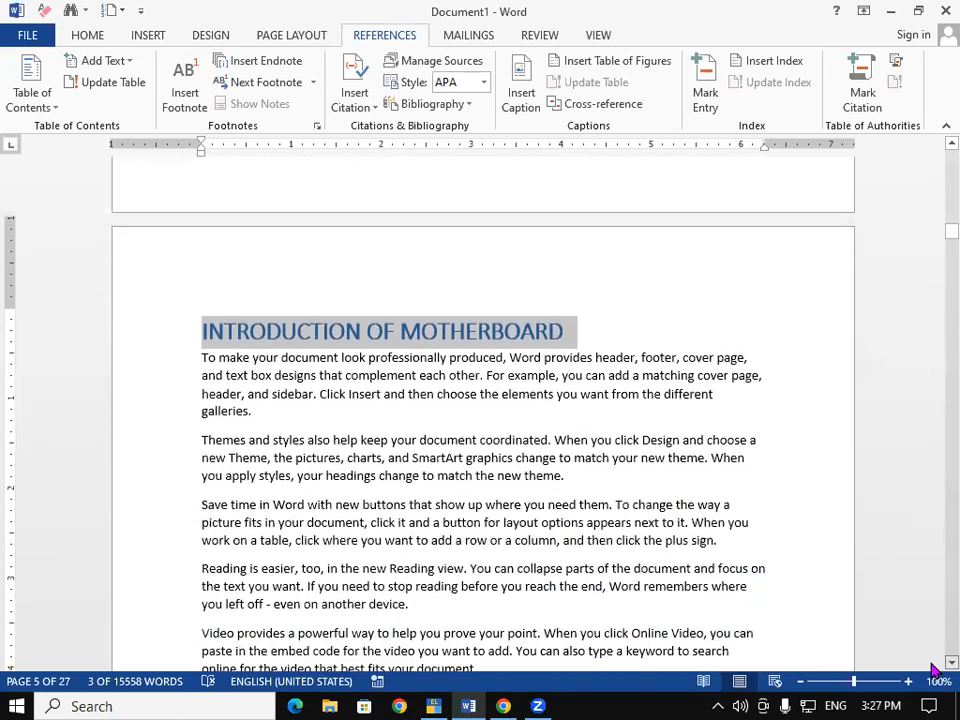
pyautogui.scroll(-9, 932, 670)
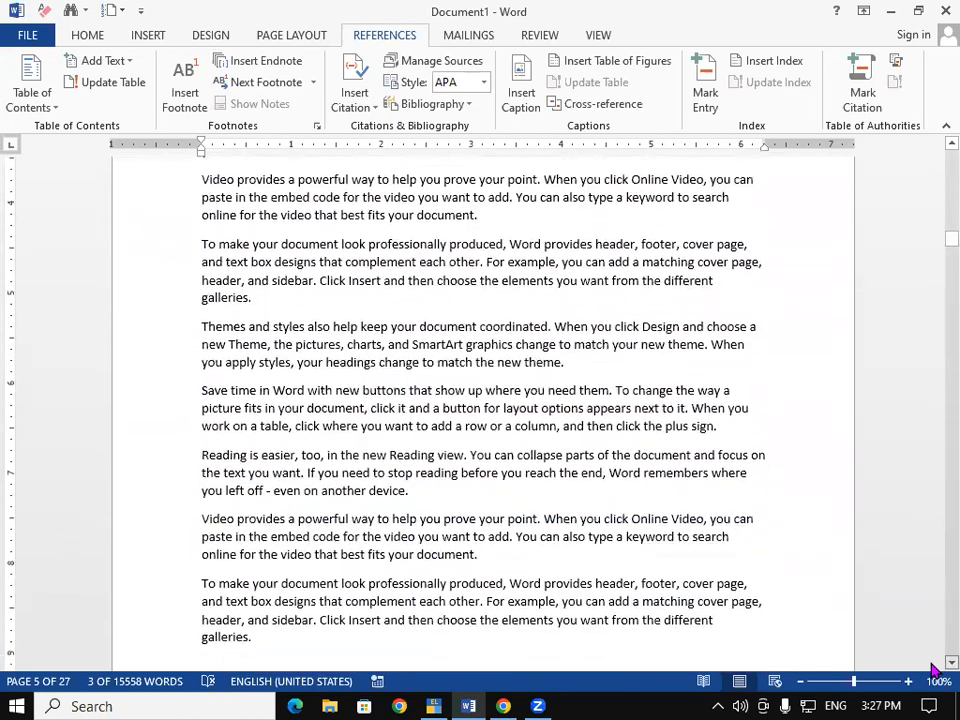
pyautogui.scroll(-4, 932, 670)
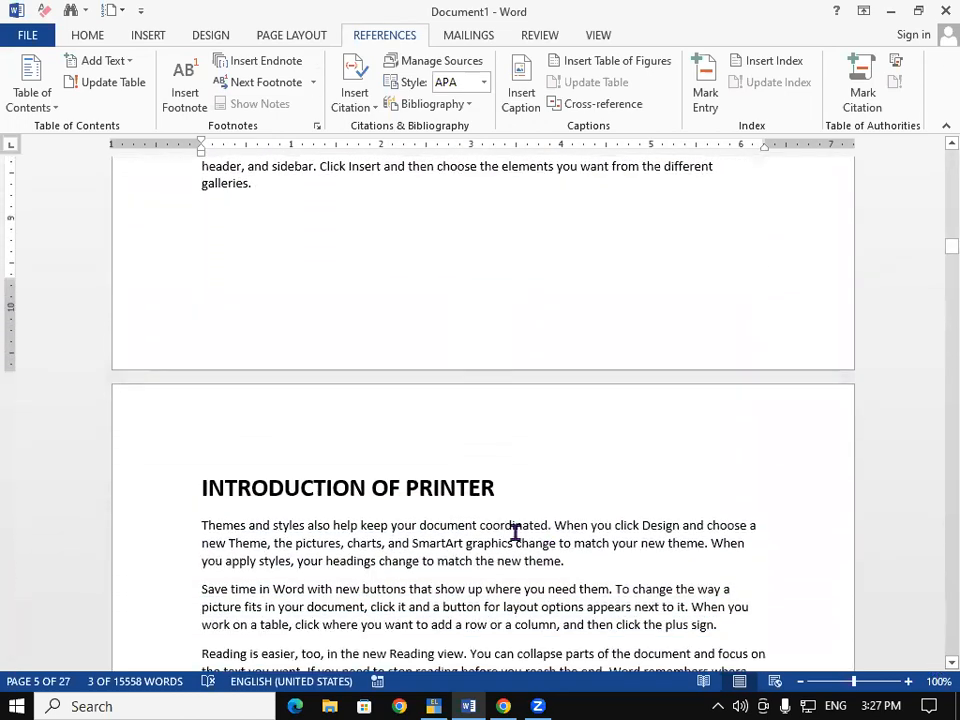
pyautogui.moveTo(277, 490); pyautogui.dragTo(489, 497)
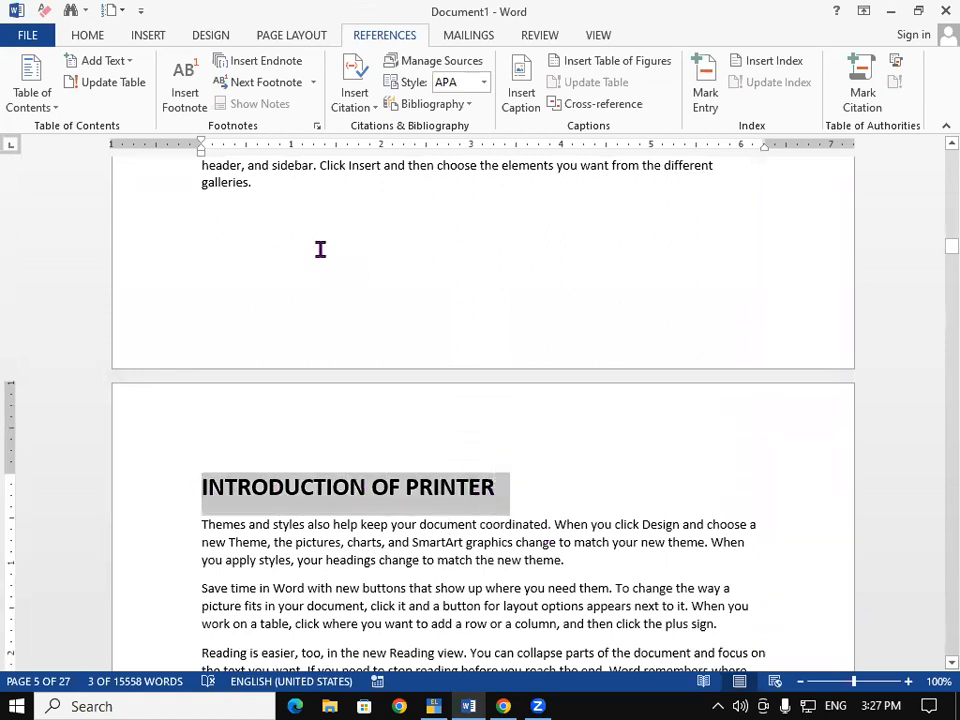
pyautogui.click(110, 62)
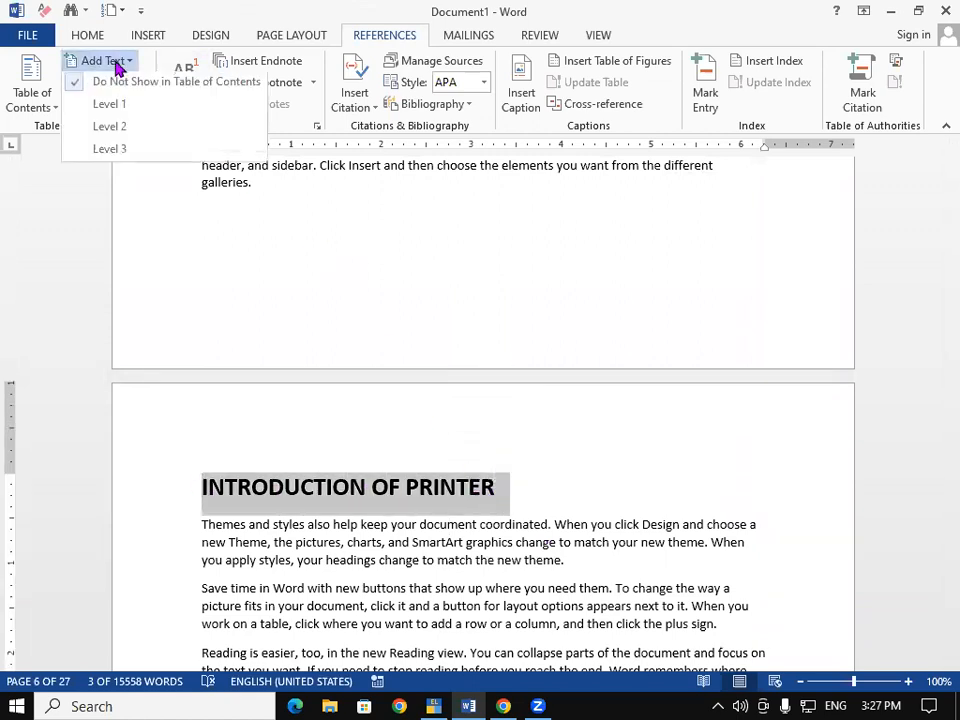
pyautogui.click(114, 156)
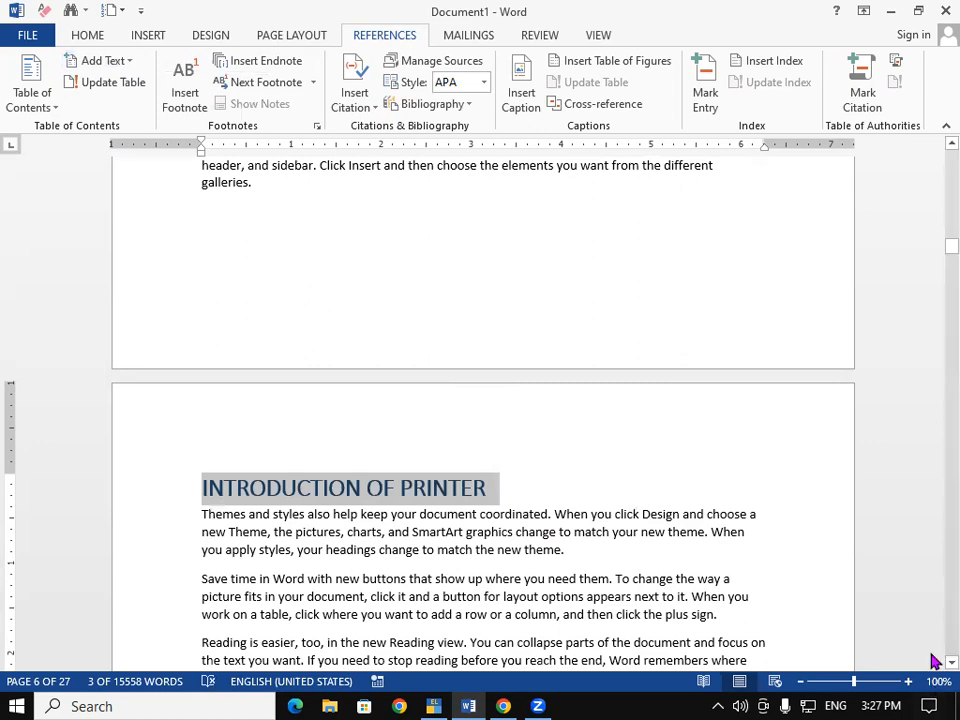
# Step: Insert a page break before the "LESSON 1" title to create a blank first page
pyautogui.scroll(-5, 931, 665)
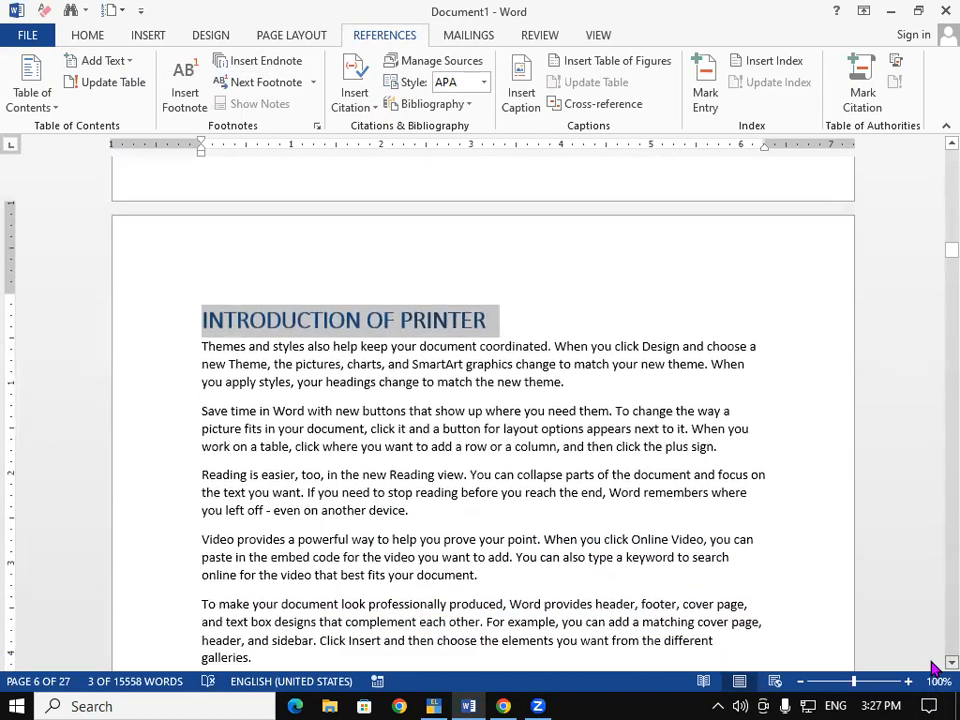
pyautogui.scroll(-8, 931, 665)
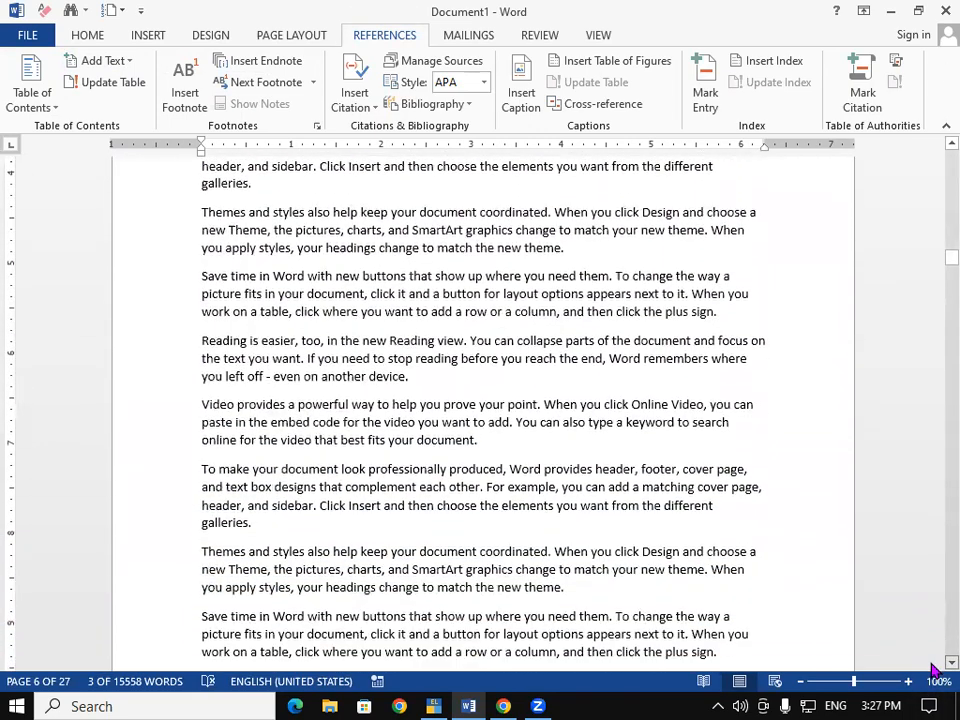
pyautogui.scroll(-6, 931, 665)
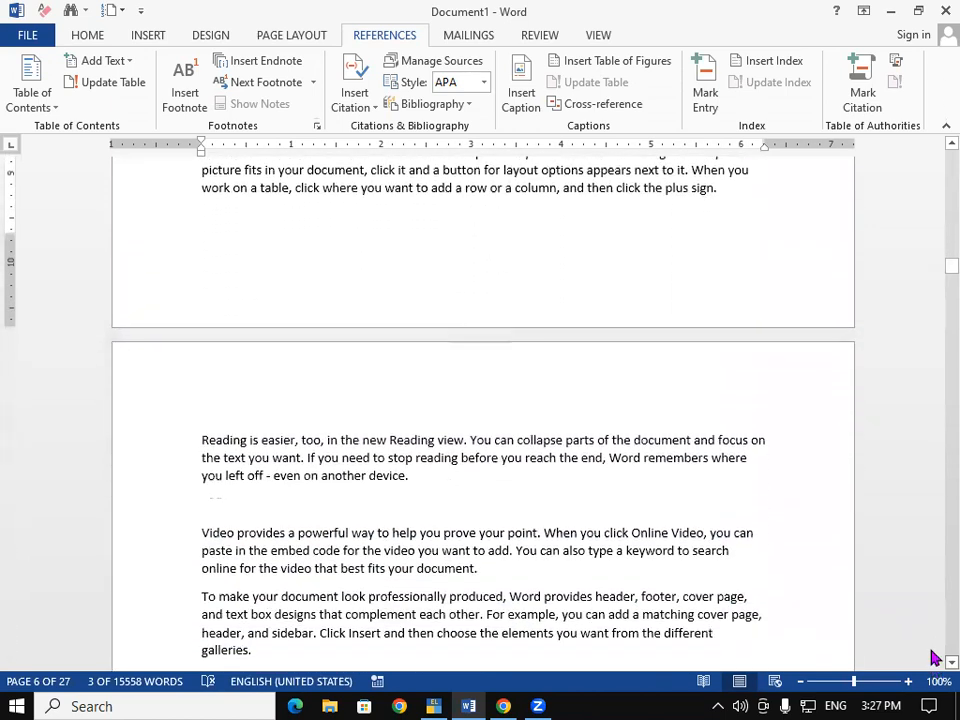
pyautogui.moveTo(934, 266); pyautogui.dragTo(931, 150)
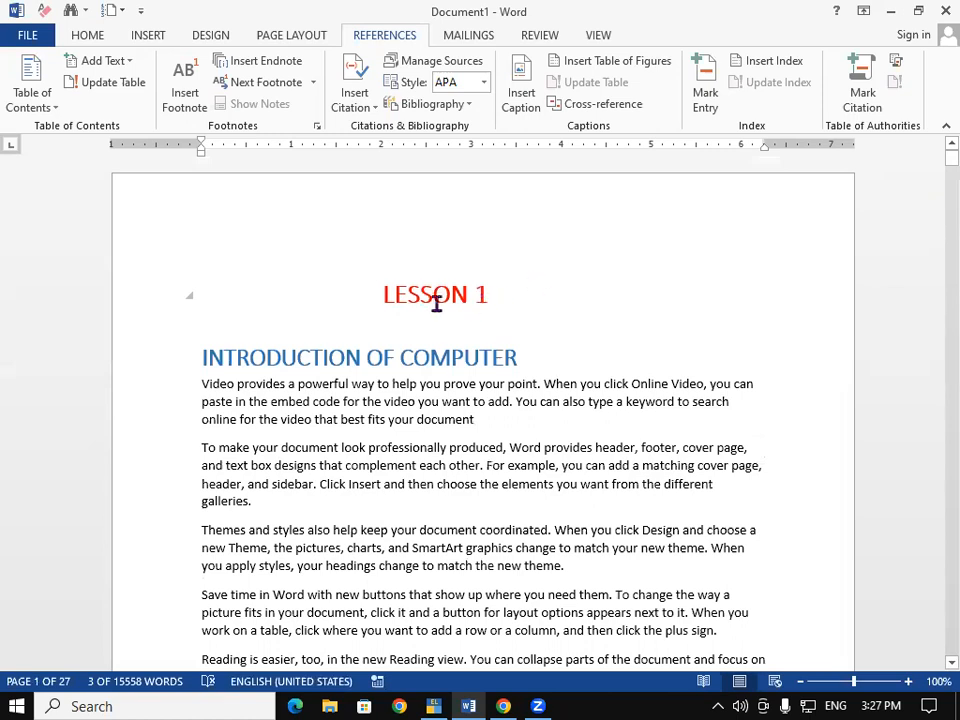
pyautogui.click(381, 292)
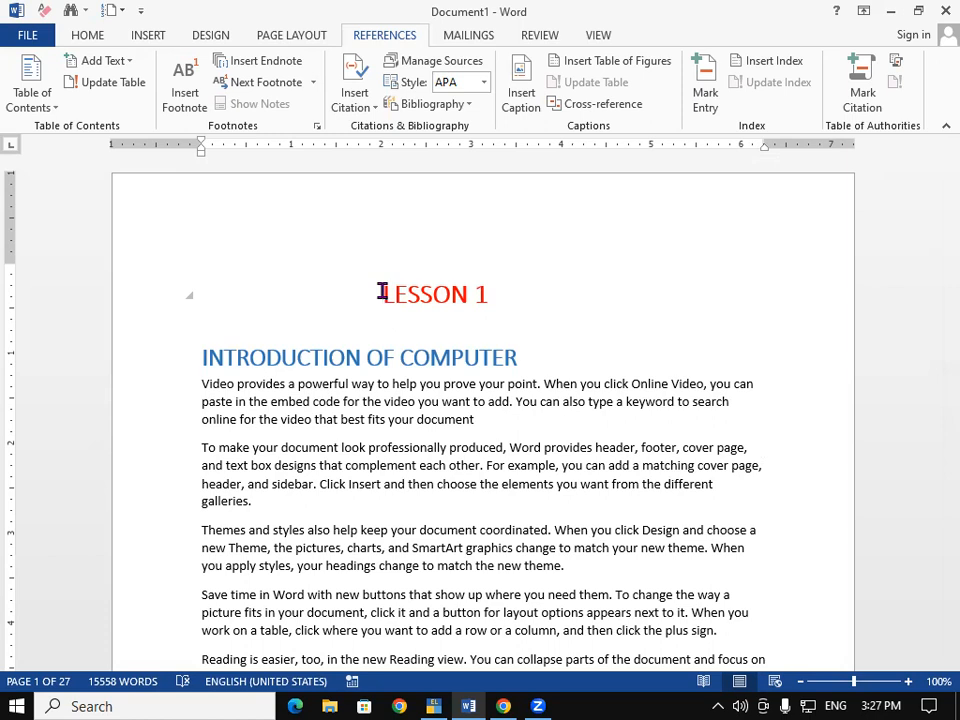
pyautogui.hotkey('ctrl', 'Return')
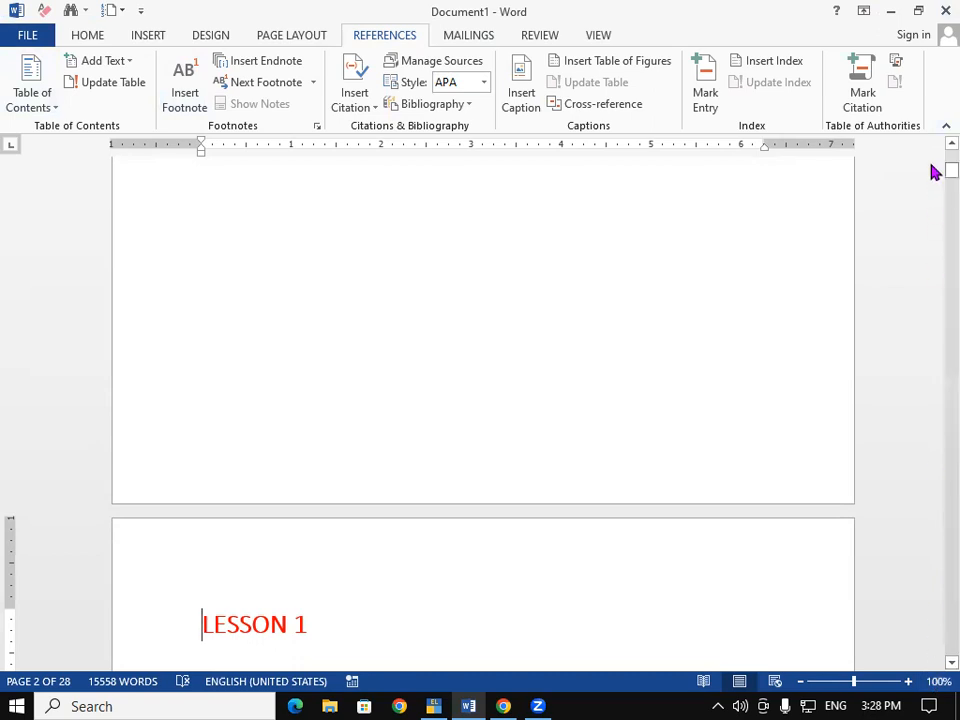
# Step: Insert the built-in Automatic Table 2 table of contents on the blank first page
pyautogui.moveTo(934, 171); pyautogui.dragTo(934, 152)
pyautogui.doubleClick(266, 272)
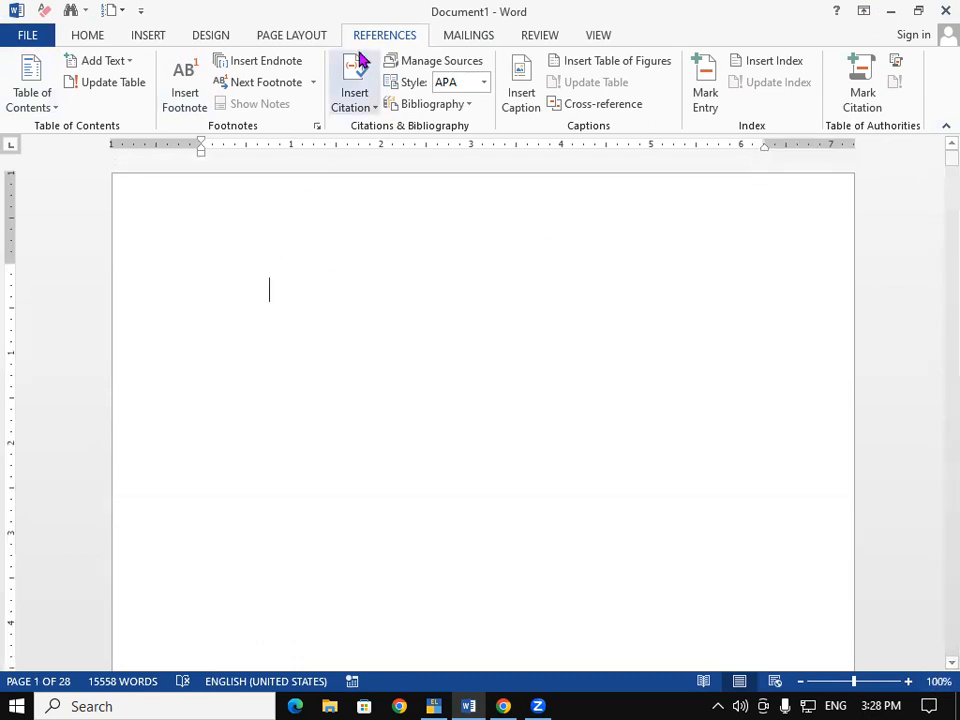
pyautogui.click(48, 106)
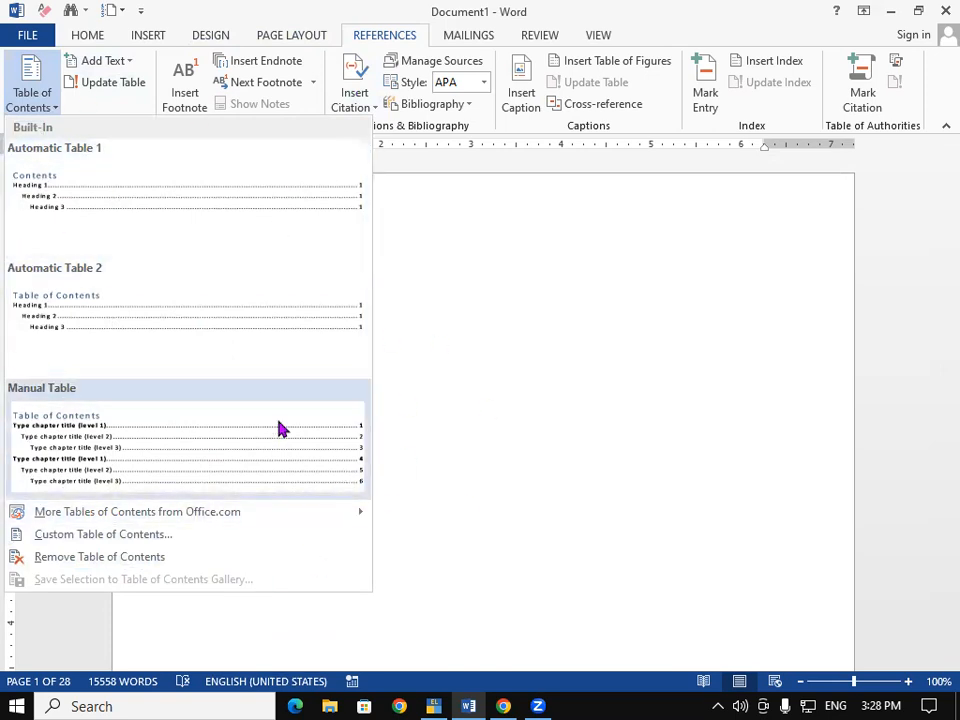
pyautogui.click(146, 320)
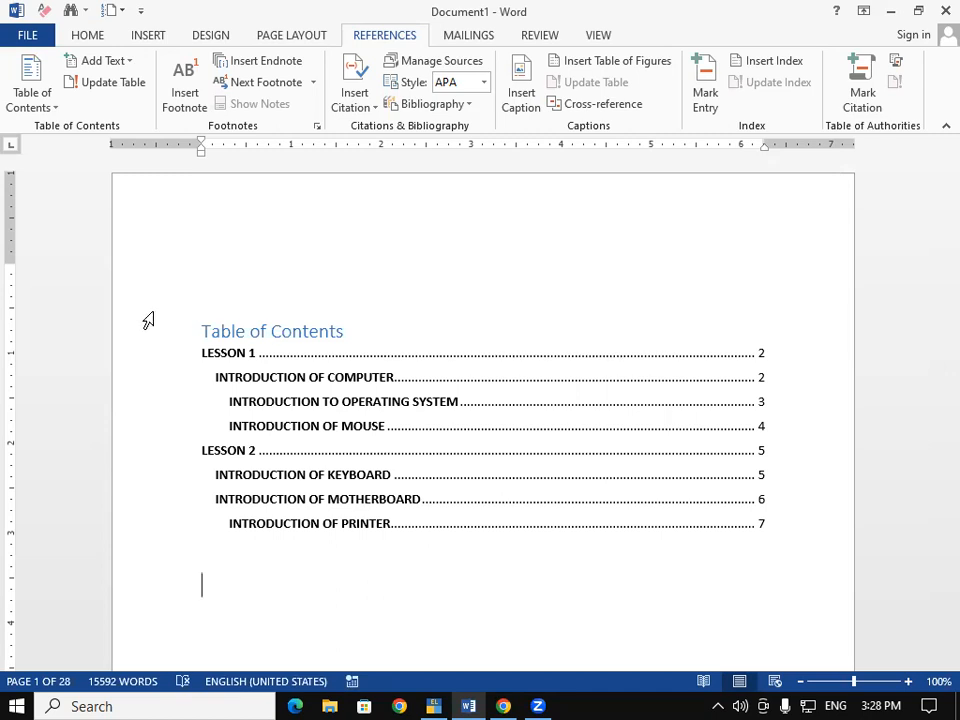
# Step: Enlarge the font of the whole table of contents, including its title, by three size increments
pyautogui.moveTo(204, 328); pyautogui.dragTo(384, 490)
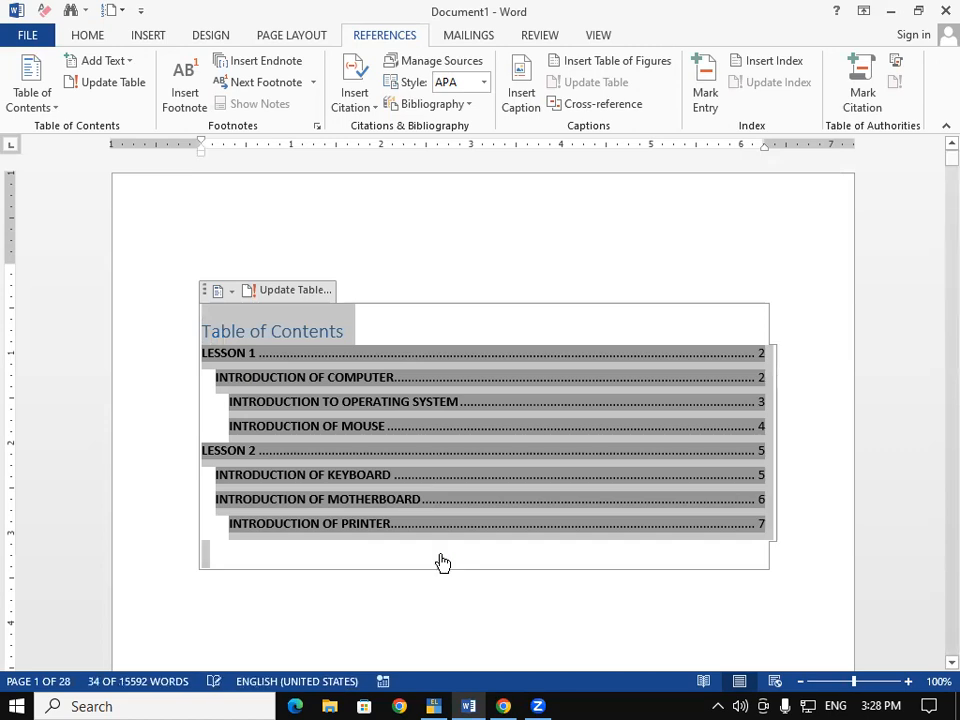
pyautogui.hotkey('ctrl', 'shift', '.')
pyautogui.hotkey('ctrl', 'shift', '.')
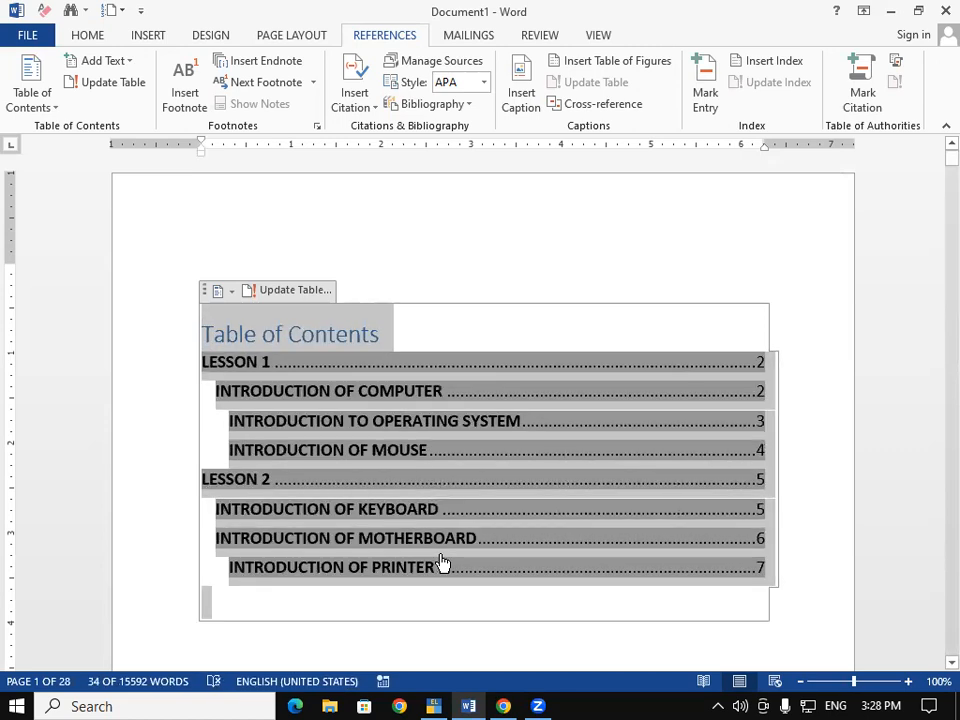
pyautogui.hotkey('ctrl', 'shift', '.')
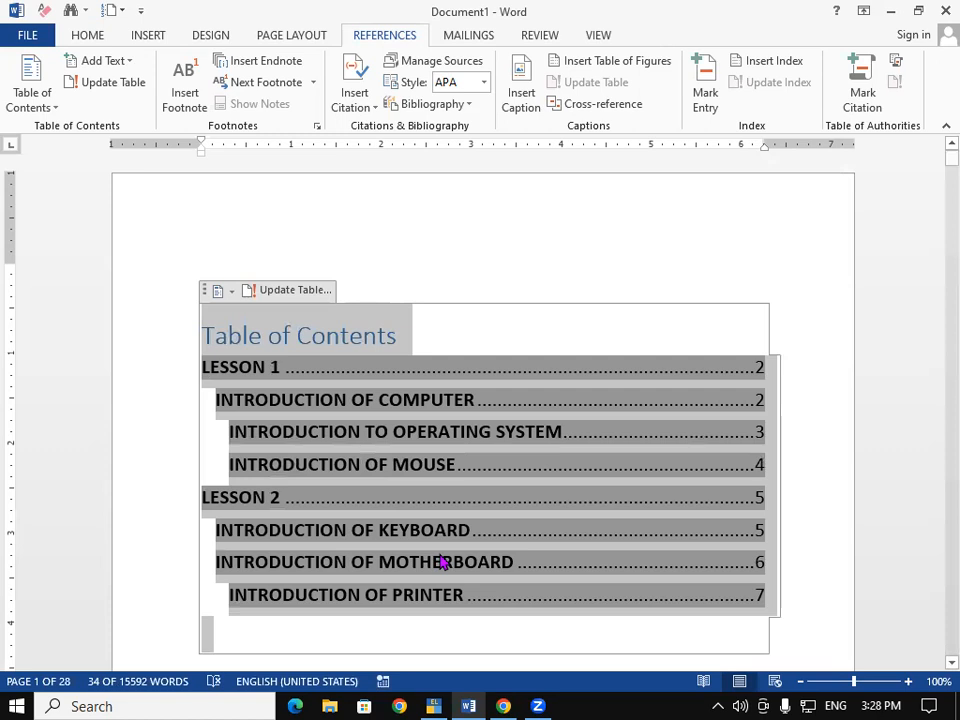
pyautogui.click(468, 478)
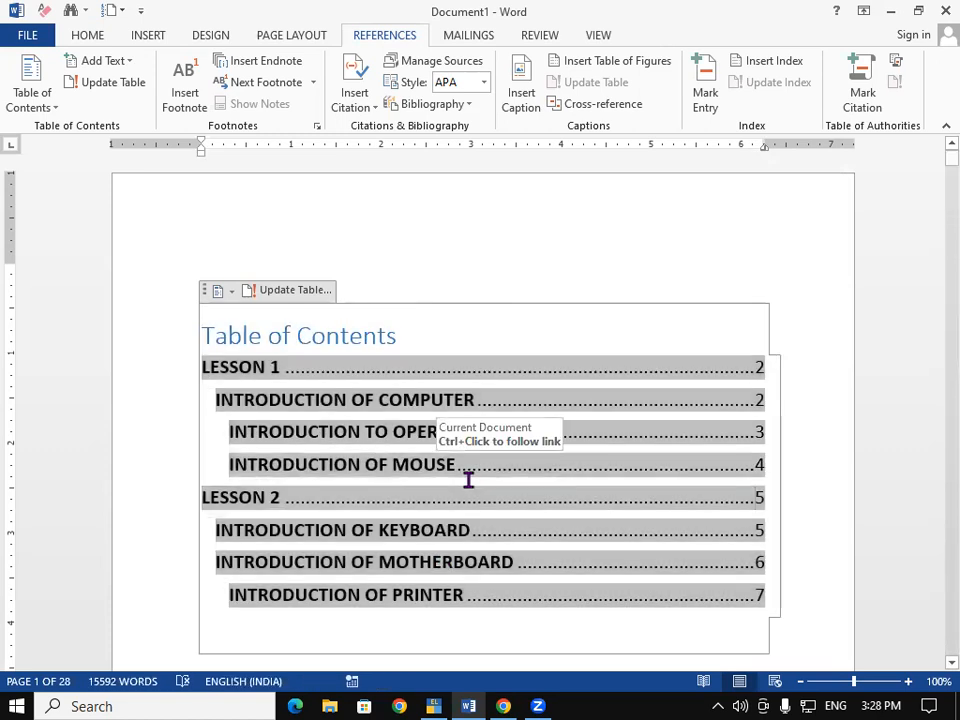
# Step: Follow the "INTRODUCTION OF PRINTER" link in the table of contents to its heading in the document
pyautogui.keyDown('ctrl'); pyautogui.click(446, 598); pyautogui.keyUp('ctrl')
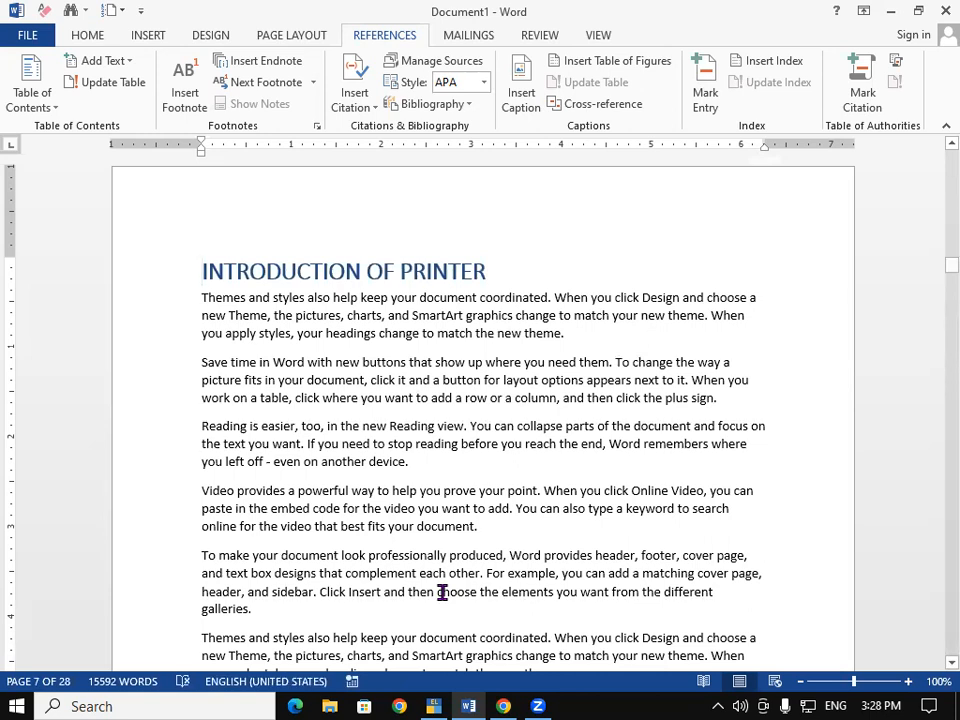
# Step: Follow the "INTRODUCTION OF MOUSE" link in the table of contents to its heading, and return to the document's start
pyautogui.hotkey('ctrl', 'Home')
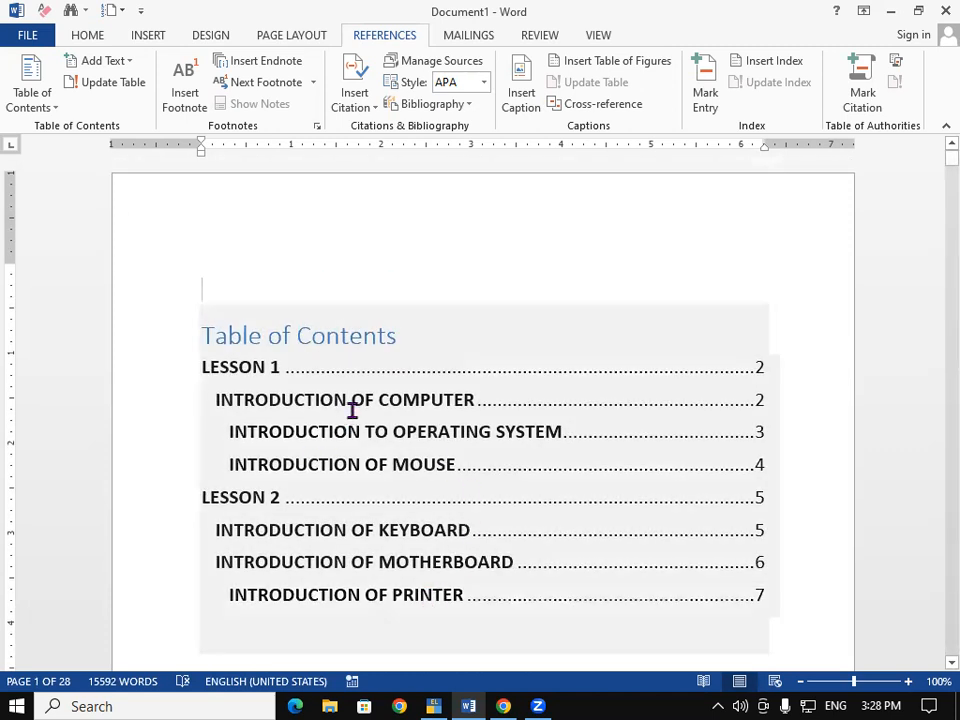
pyautogui.keyDown('ctrl'); pyautogui.click(391, 473); pyautogui.keyUp('ctrl')
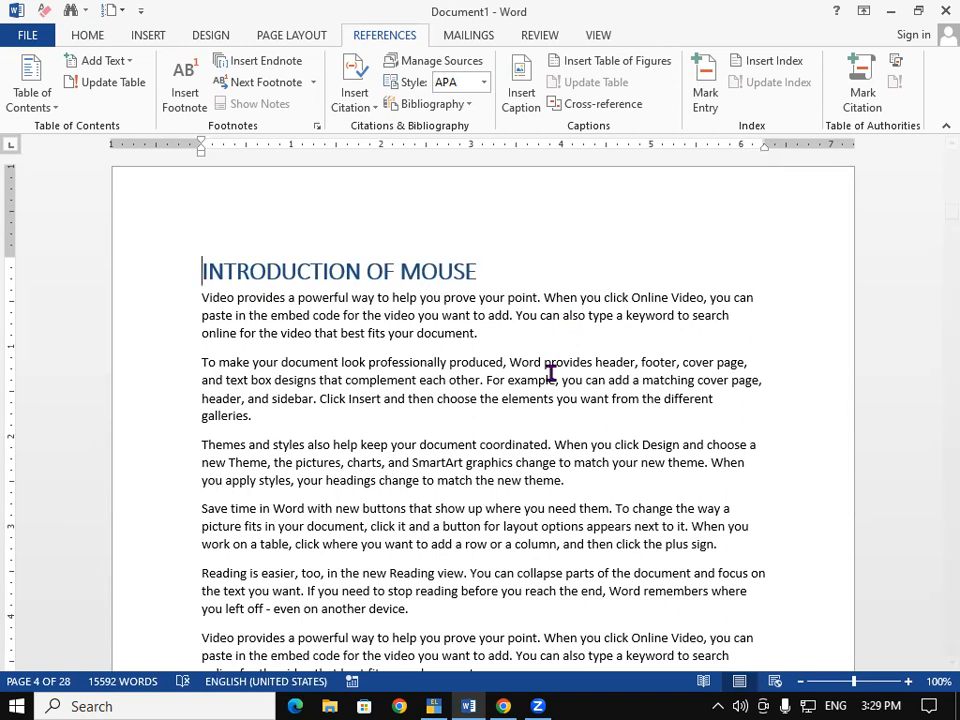
pyautogui.hotkey('ctrl', 'Home')
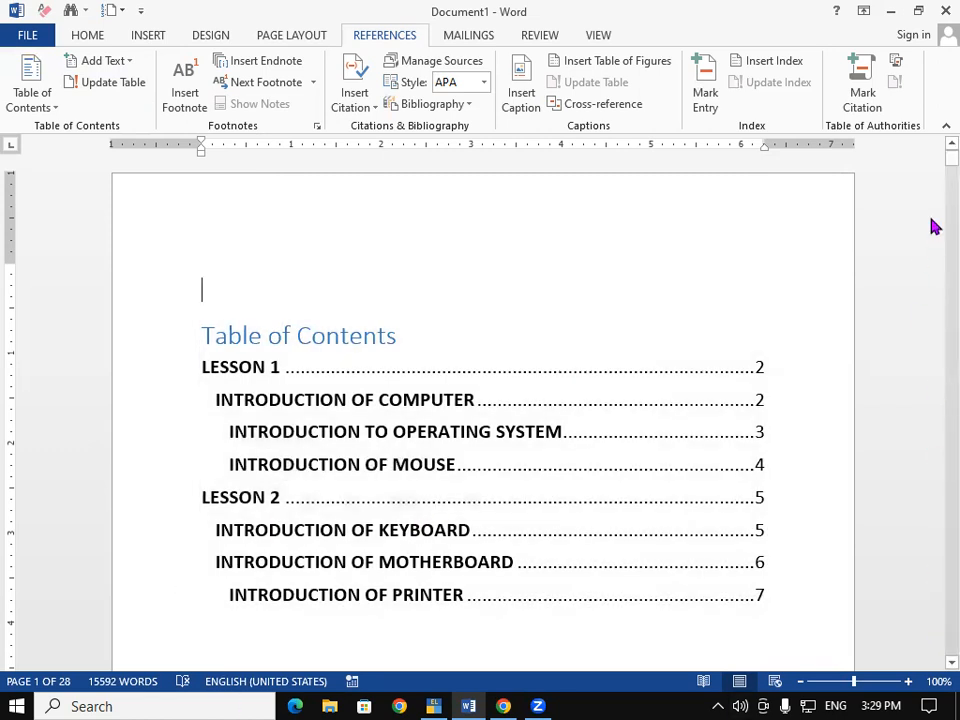
# Step: Add the heading "INTRODUCTION OF MEMORY" on page 3, before the paragraph starting "Themes and styles", by pasting and editing the copied mouse heading
pyautogui.moveTo(932, 166); pyautogui.dragTo(934, 199)
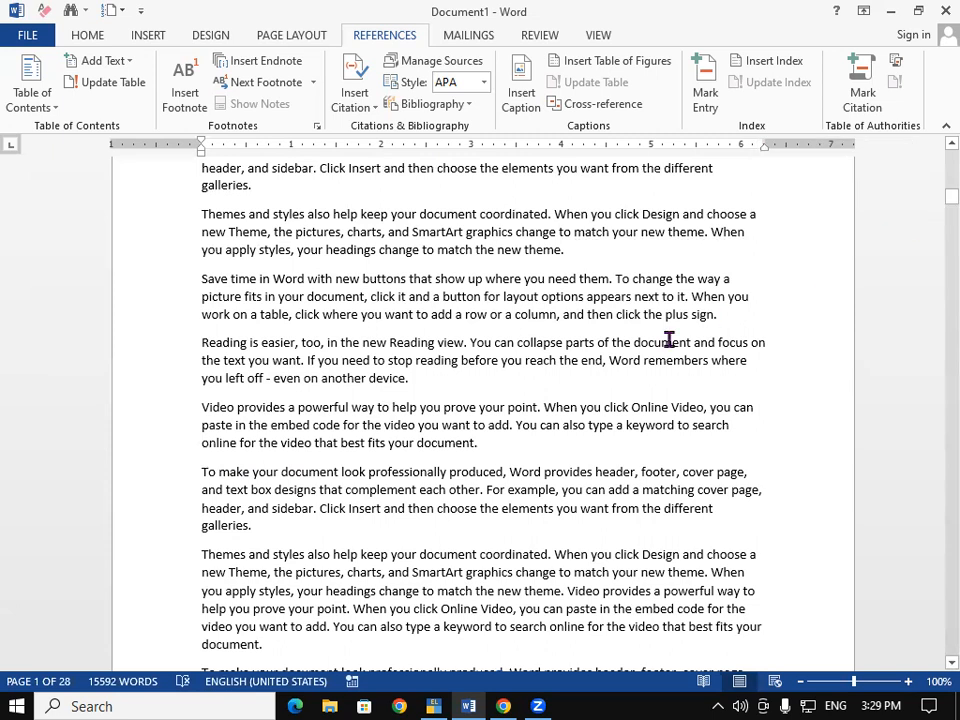
pyautogui.click(269, 532)
pyautogui.press('Return')
pyautogui.press('Return')
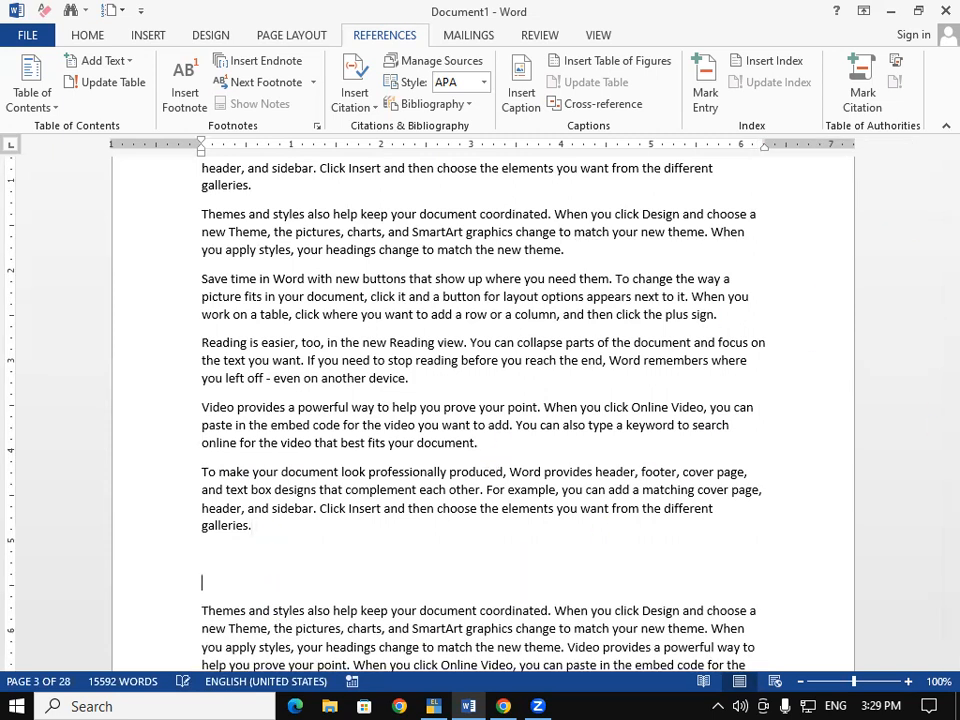
pyautogui.write('INTRODUCTION OF MOUSE')
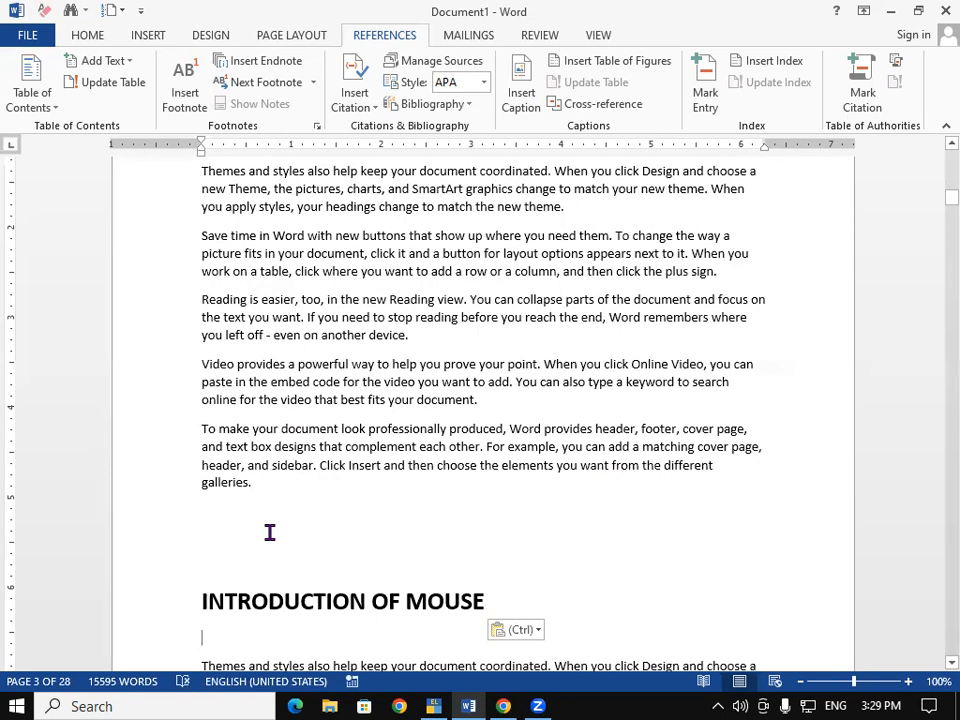
pyautogui.press('BackSpace')
pyautogui.press('BackSpace')
pyautogui.press('BackSpace')
pyautogui.press('BackSpace')
pyautogui.press('BackSpace')
pyautogui.press('BackSpace')
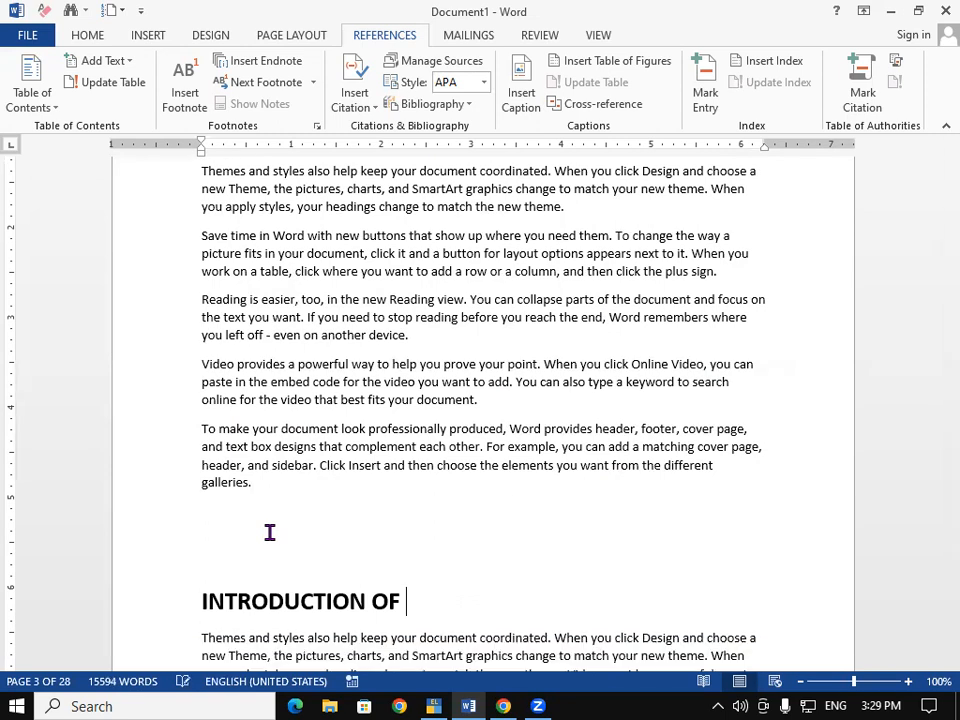
pyautogui.write('MEMORY')
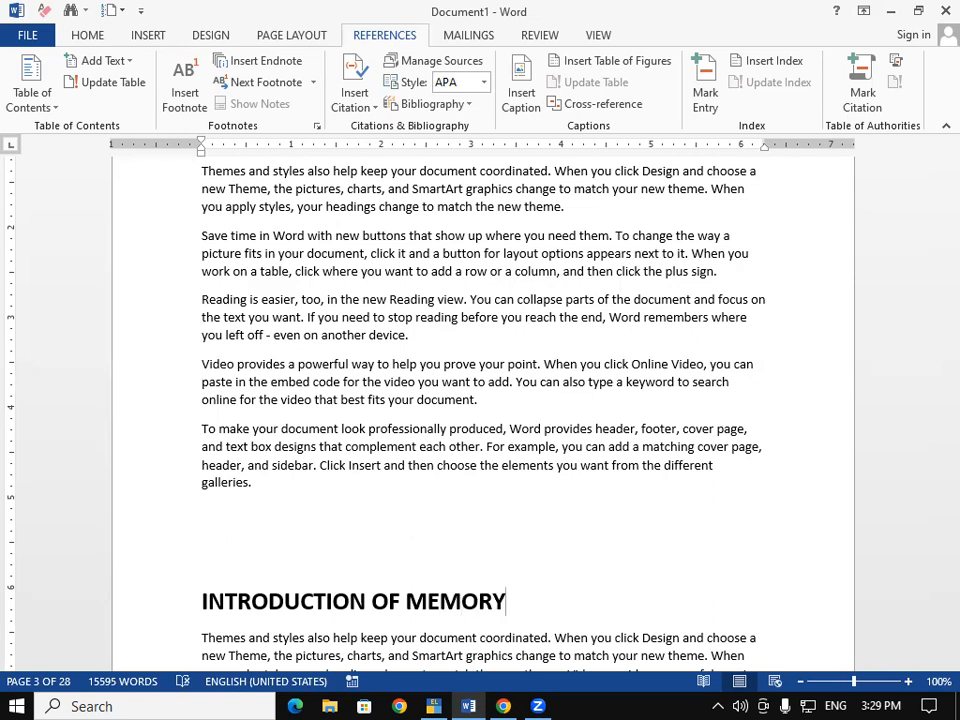
# Step: Update the table of contents on the first page with the Update entire table option
pyautogui.hotkey('ctrl', 'Home')
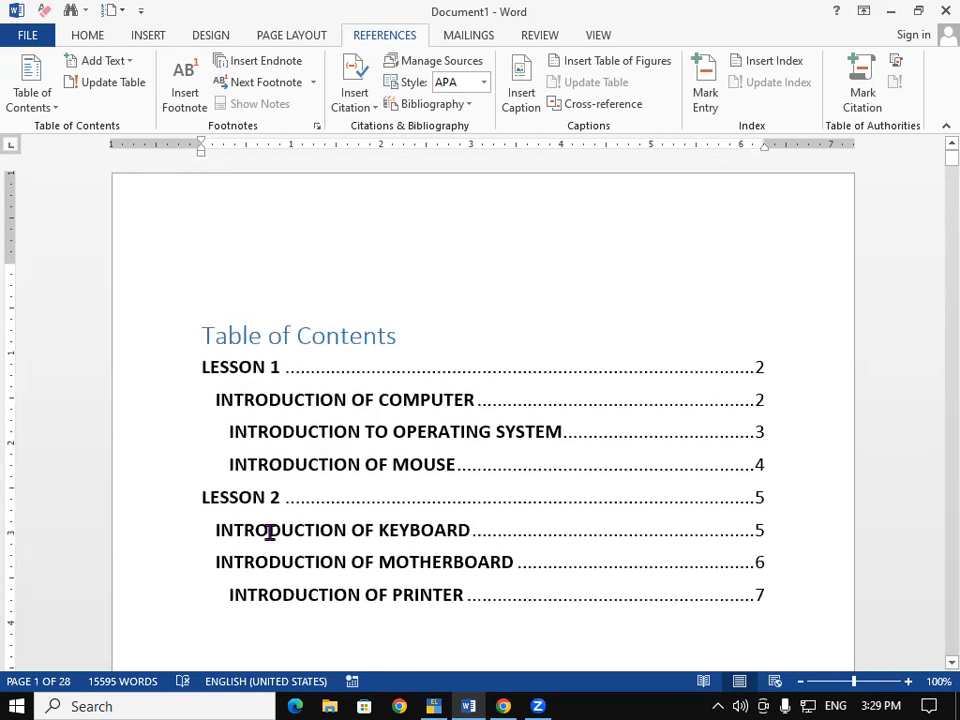
pyautogui.click(317, 347)
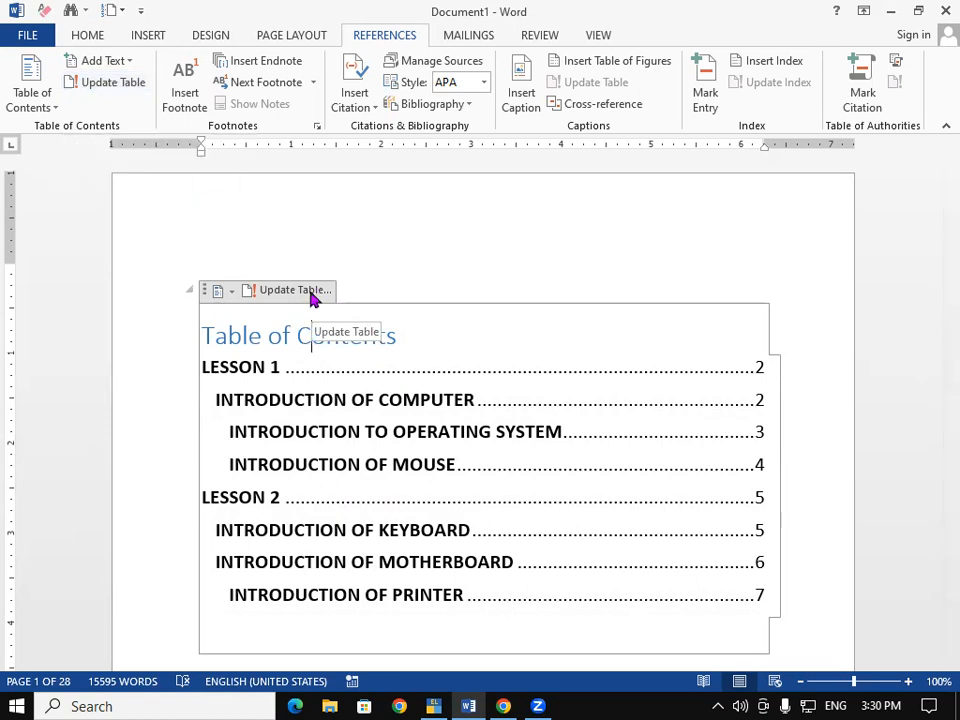
pyautogui.click(130, 87)
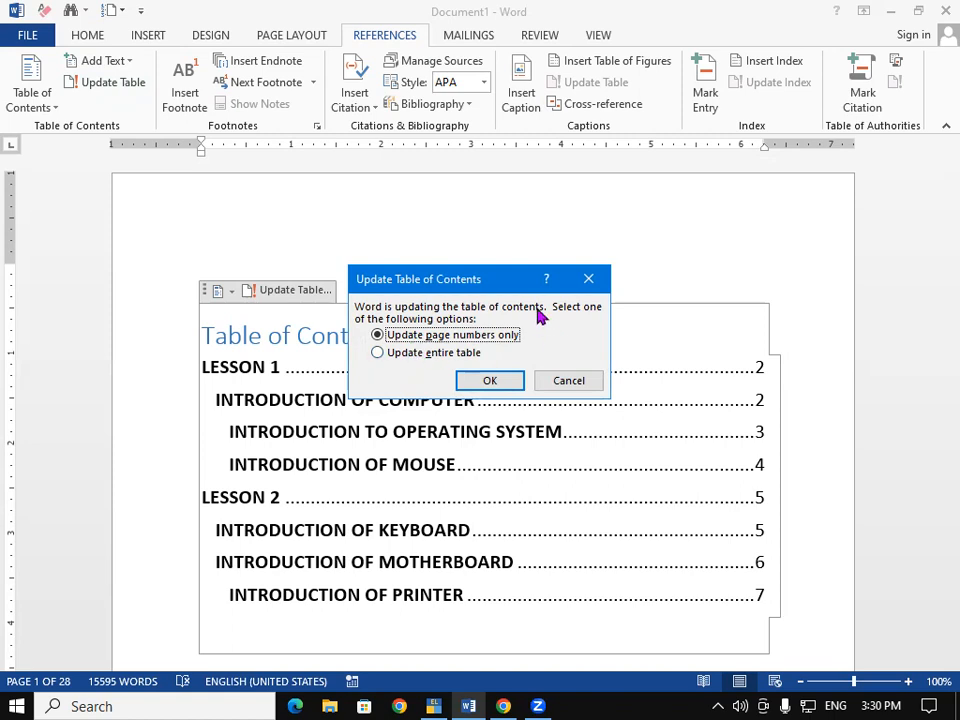
pyautogui.click(408, 362)
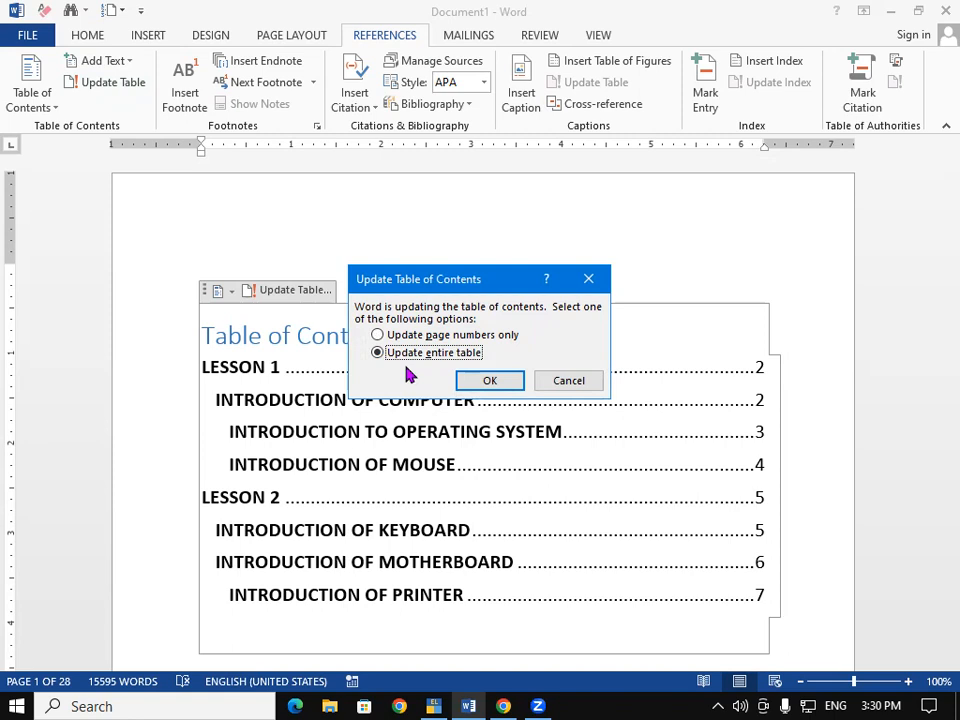
pyautogui.click(462, 380)
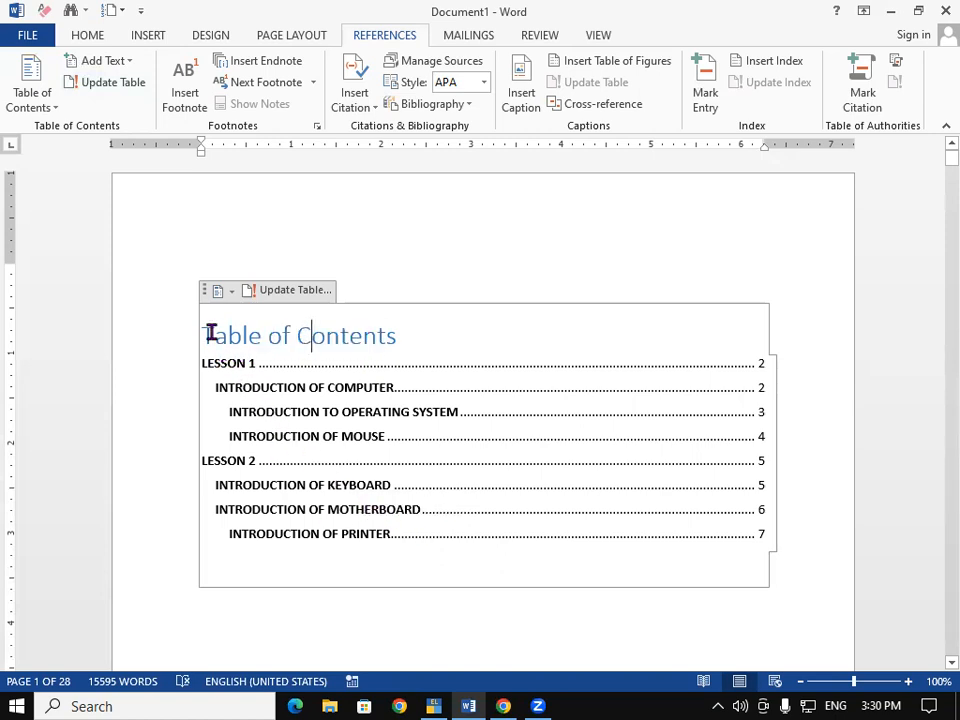
pyautogui.moveTo(205, 336); pyautogui.dragTo(315, 471)
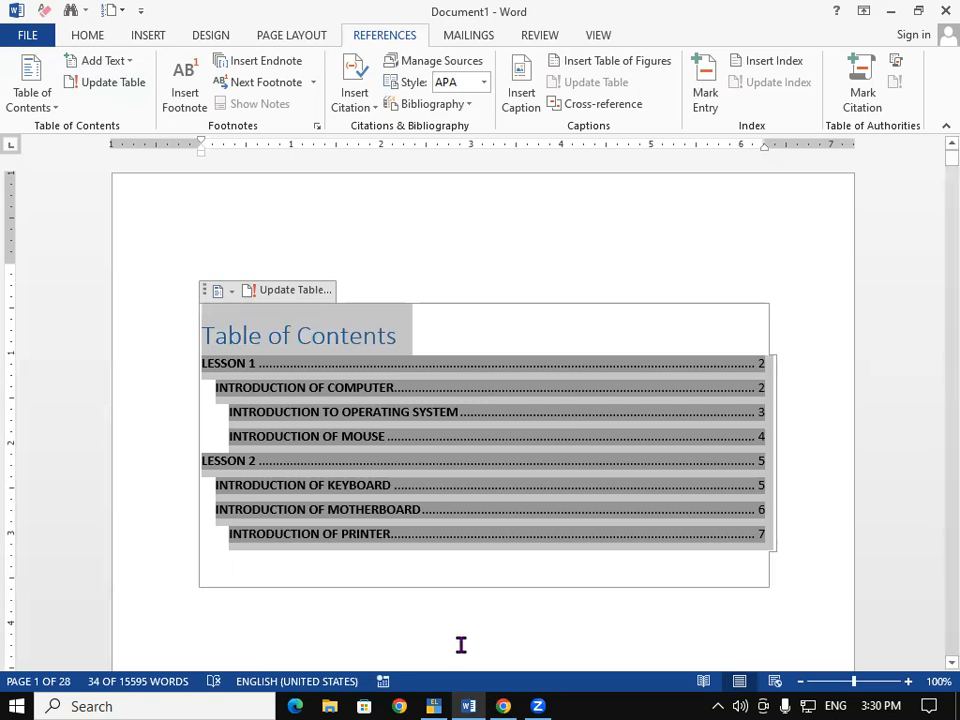
pyautogui.doubleClick(658, 249)
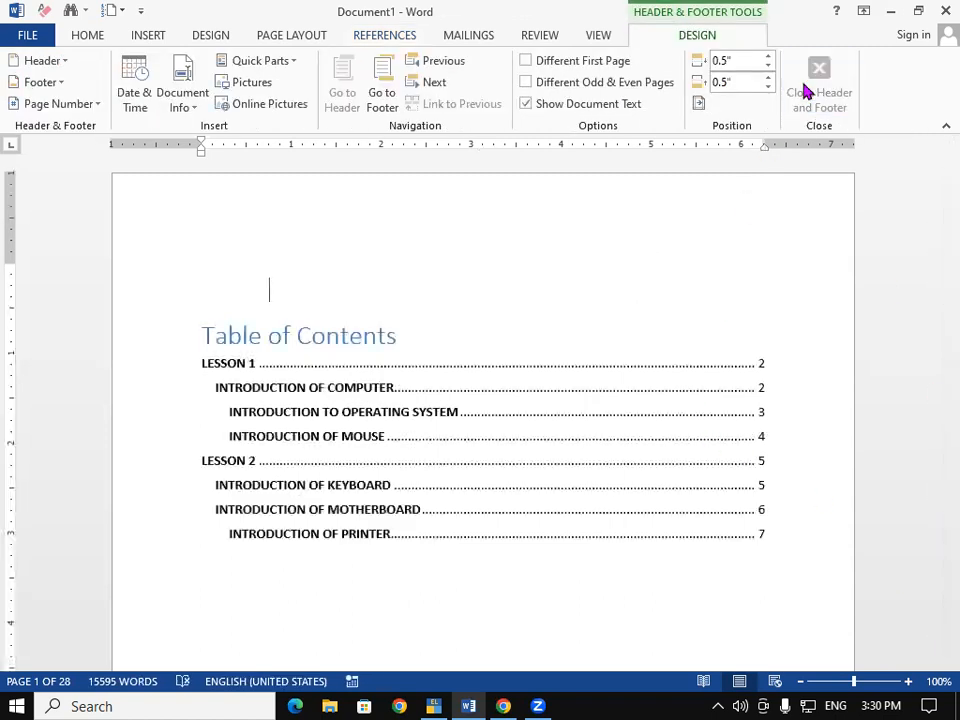
pyautogui.click(810, 90)
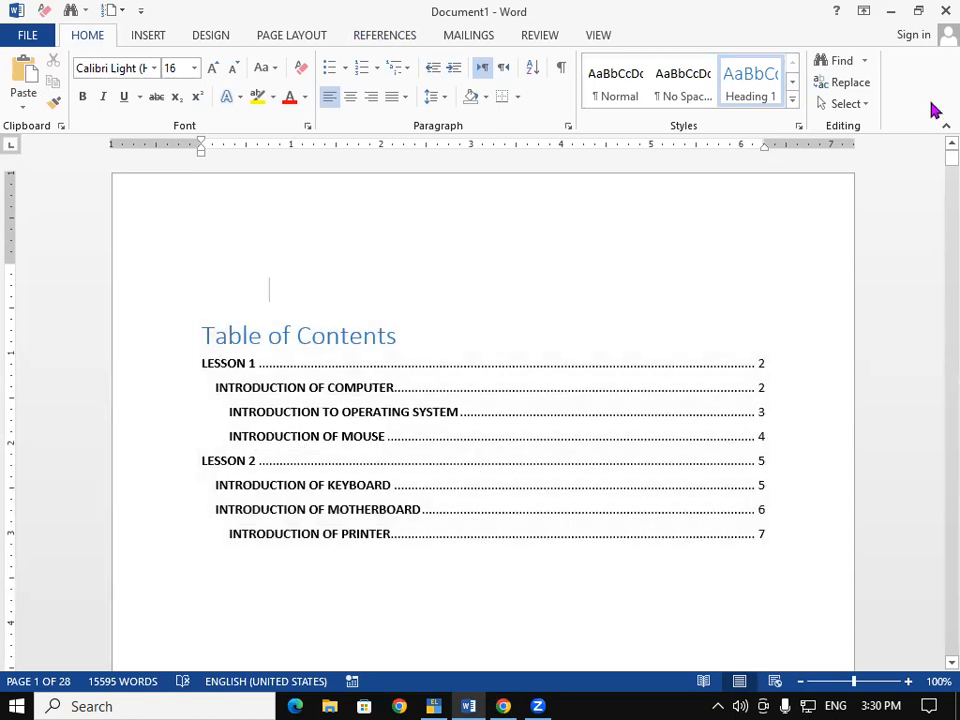
# Step: Assign a table of contents level to the "INTRODUCTION OF MEMORY" heading on page 3
pyautogui.scroll(-2, 930, 214)
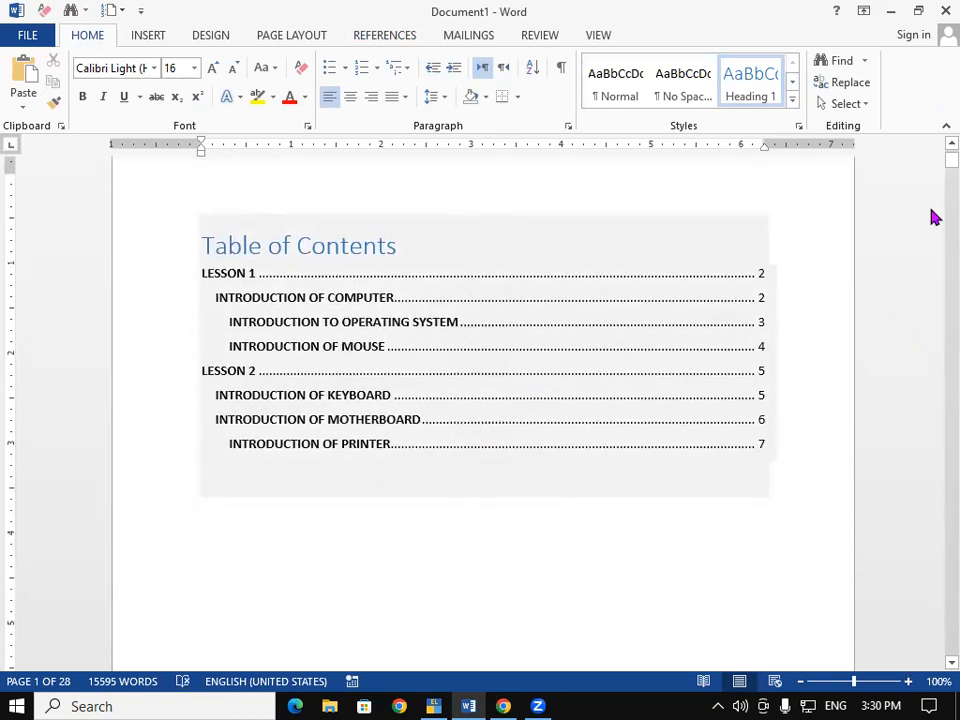
pyautogui.scroll(-6, 932, 672)
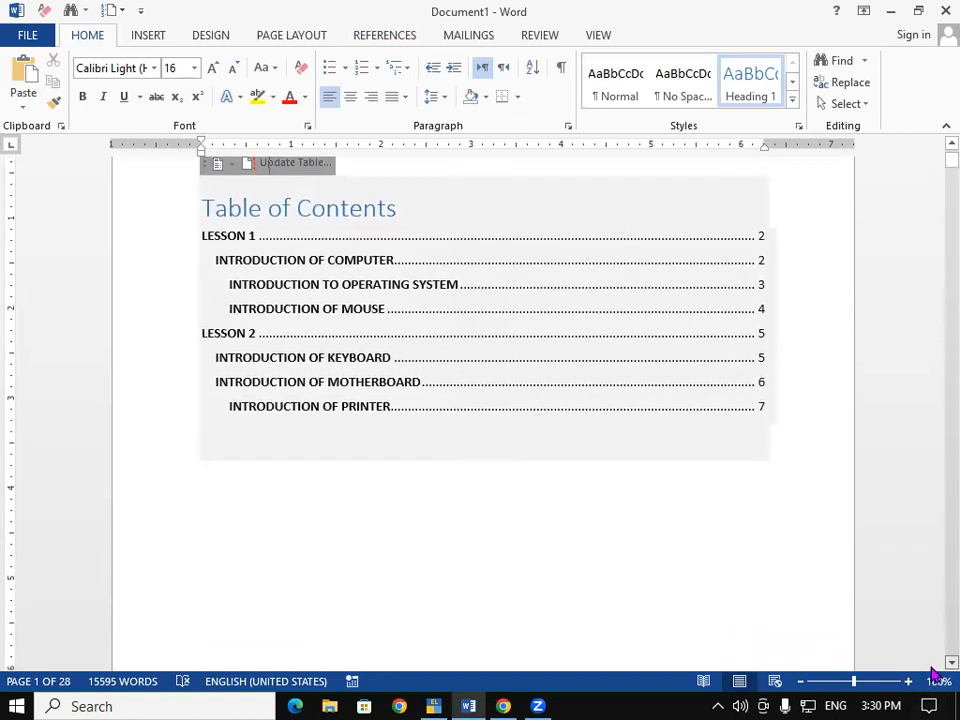
pyautogui.scroll(-7, 932, 672)
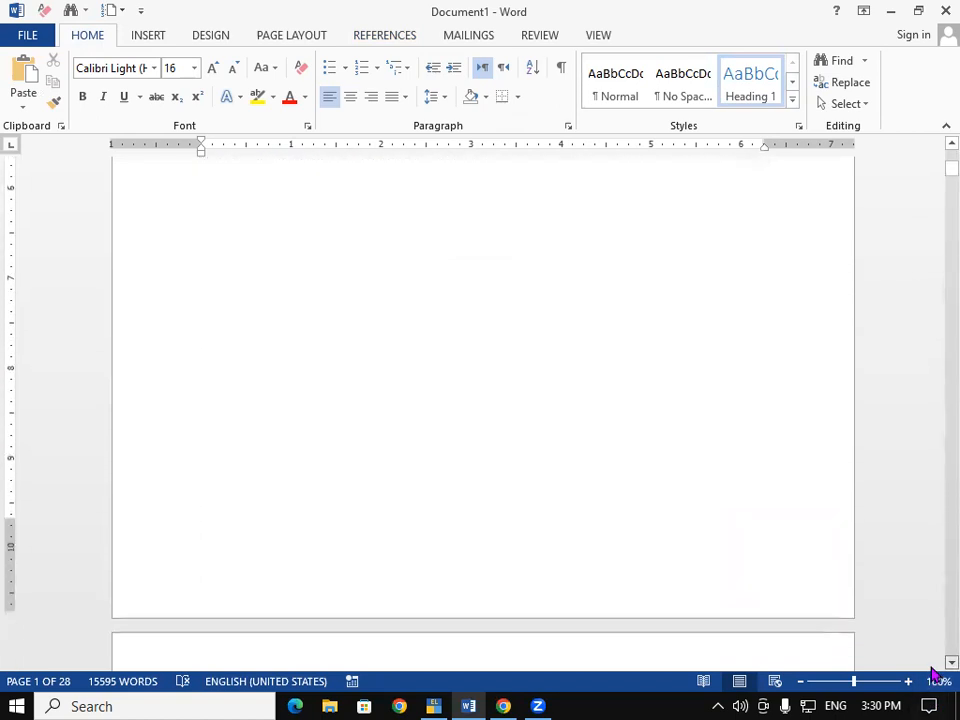
pyautogui.scroll(-9, 932, 672)
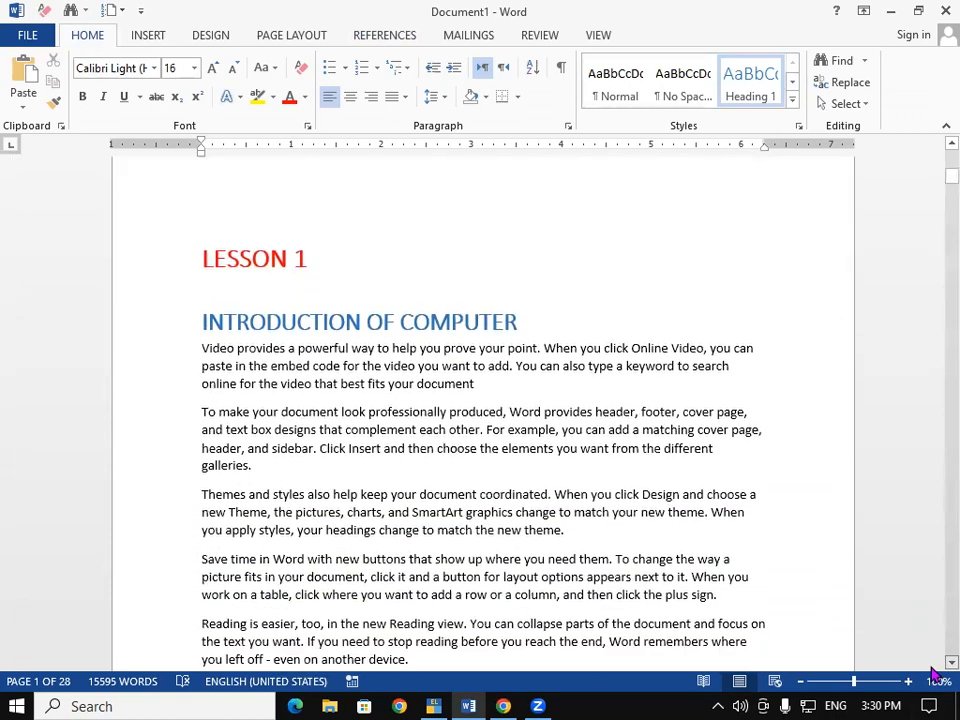
pyautogui.scroll(-9, 932, 672)
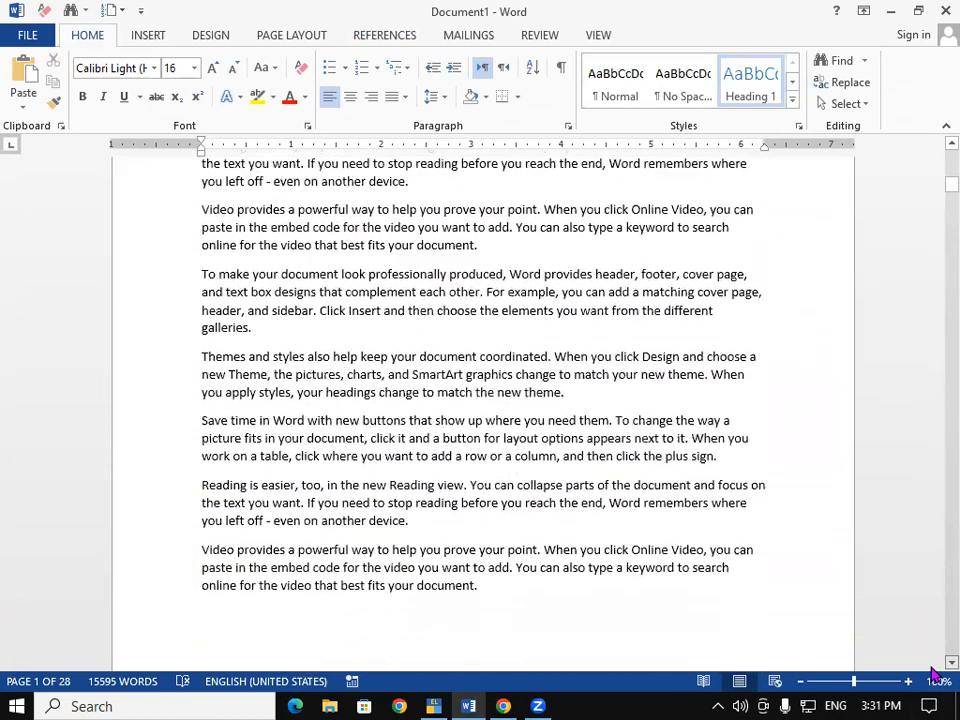
pyautogui.scroll(-9, 932, 672)
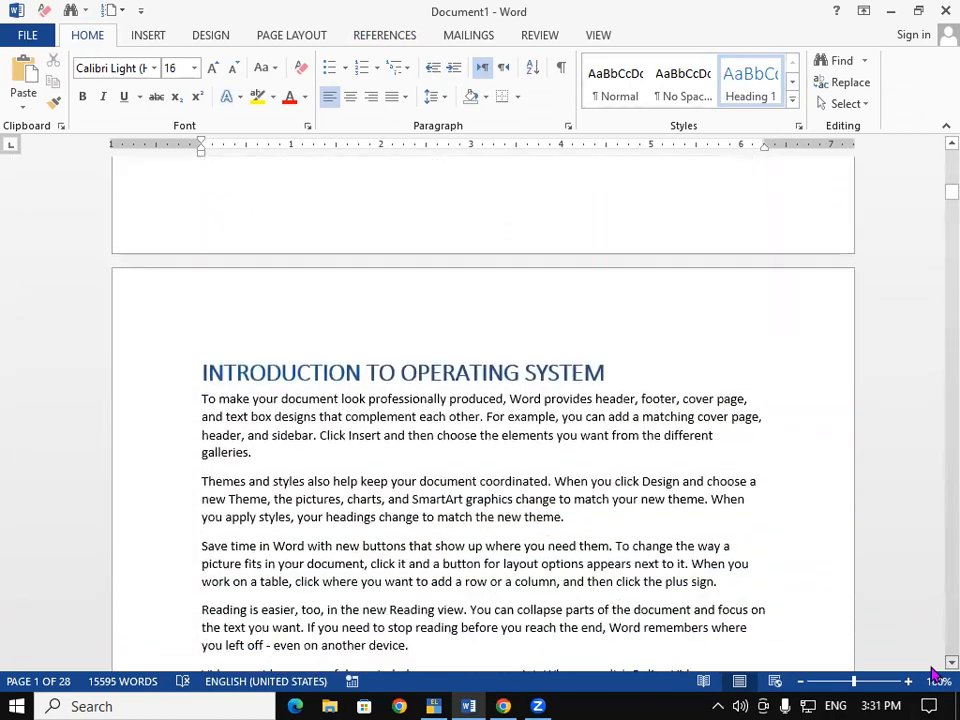
pyautogui.scroll(-2, 932, 672)
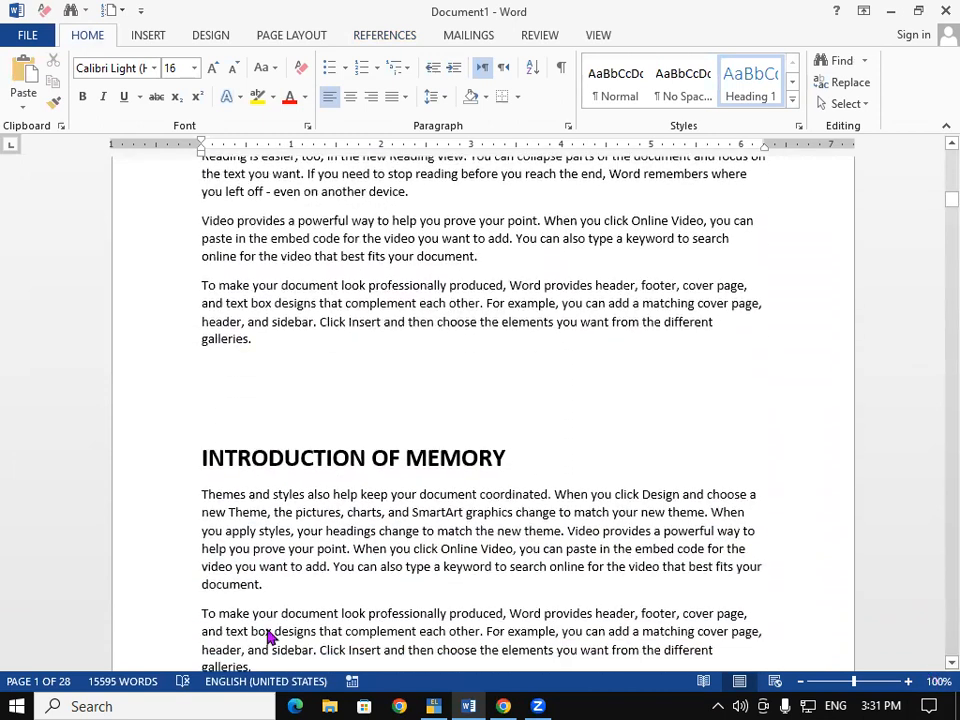
pyautogui.moveTo(203, 453); pyautogui.dragTo(440, 474)
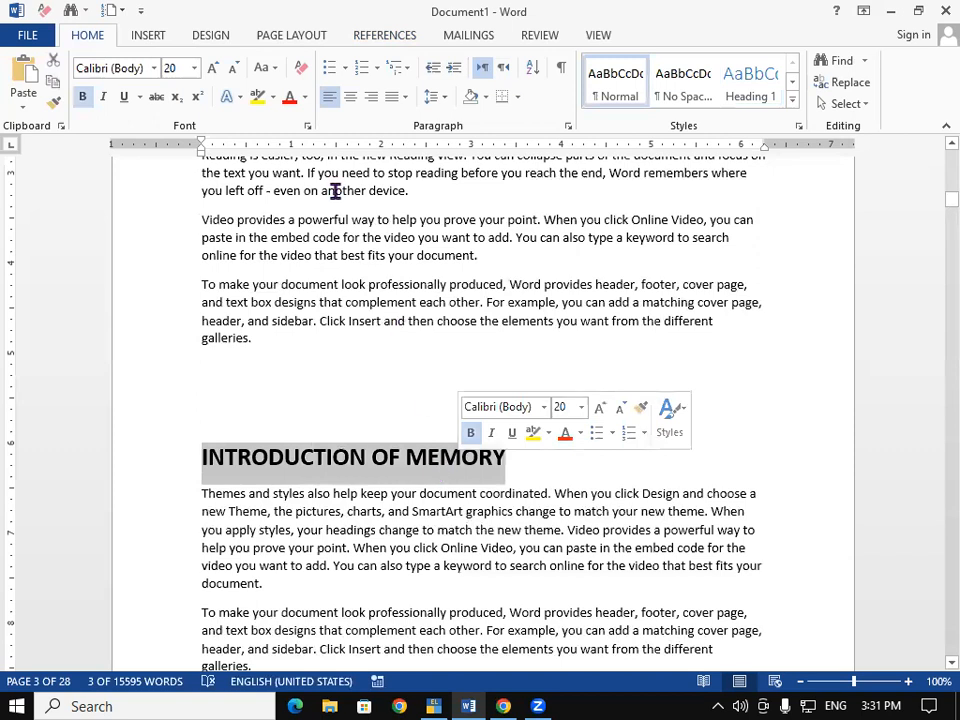
pyautogui.click(400, 38)
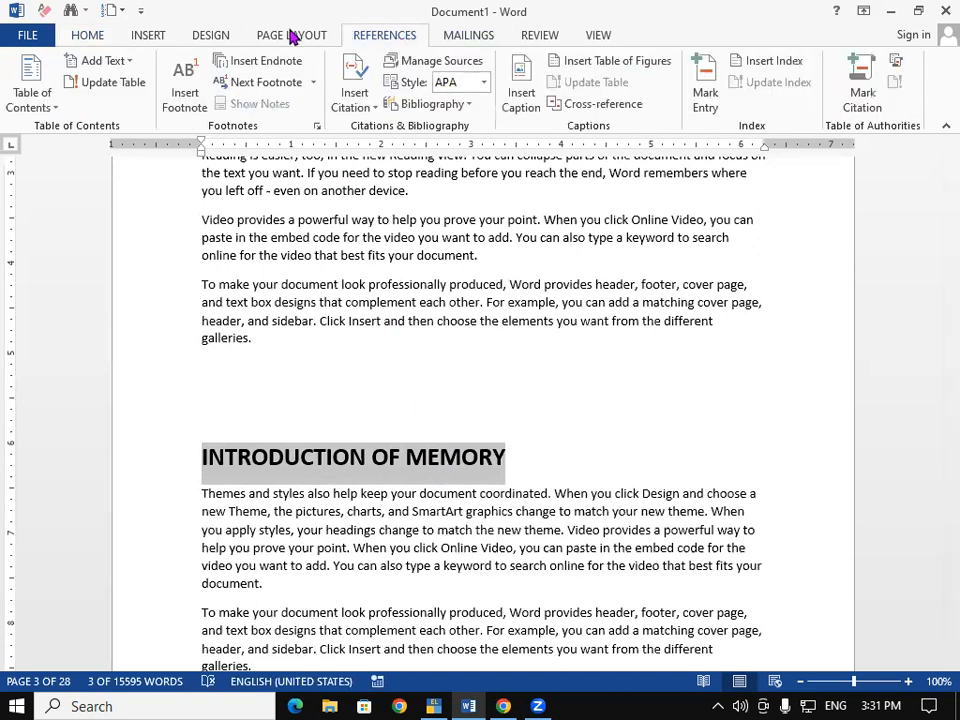
pyautogui.click(118, 62)
pyautogui.click(108, 107)
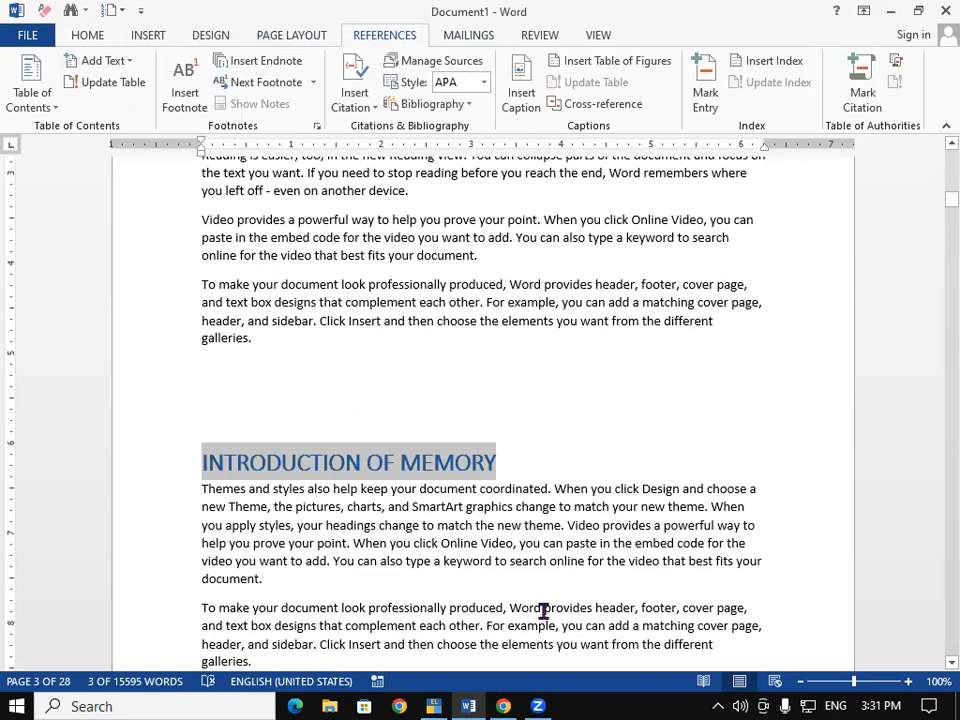
# Step: Update the entire table of contents again to pick up the newly leveled memory heading
pyautogui.hotkey('ctrl', 'Home')
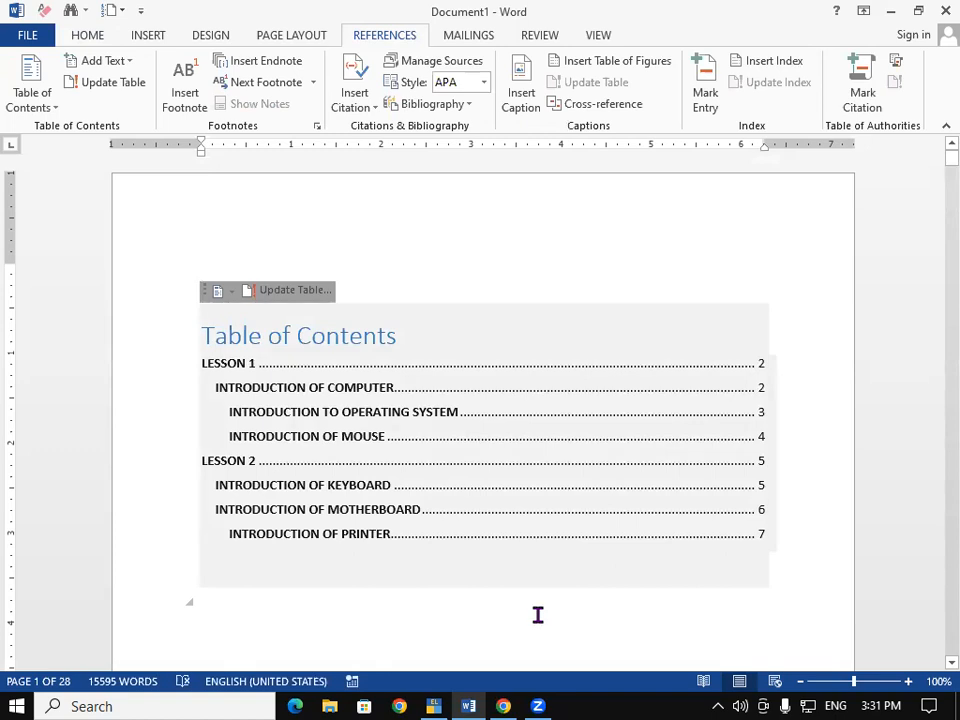
pyautogui.click(386, 300)
pyautogui.click(113, 83)
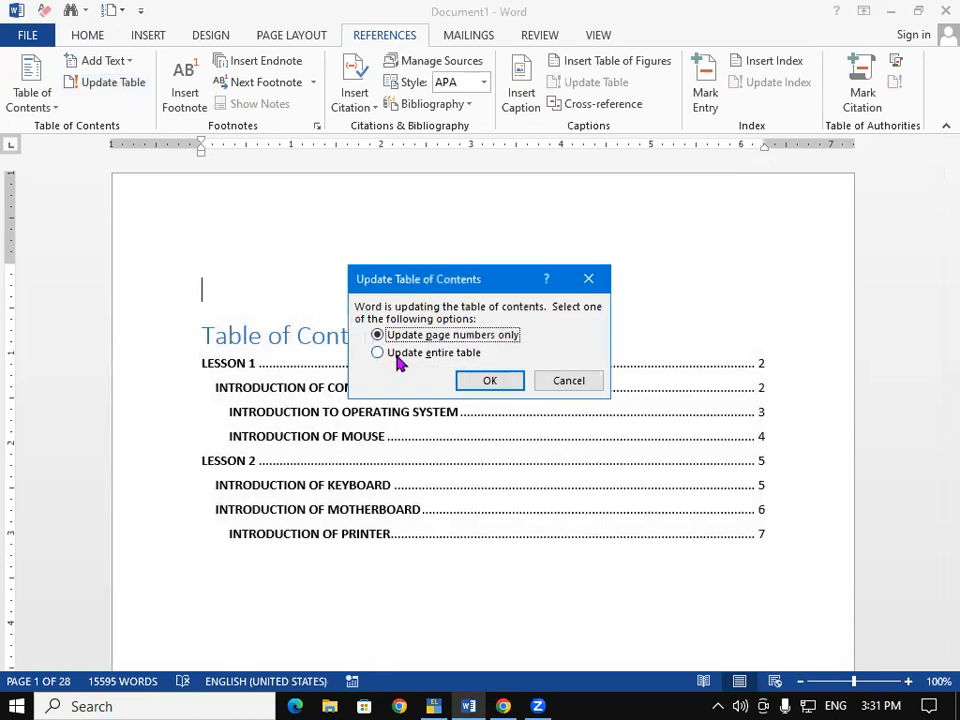
pyautogui.click(378, 352)
pyautogui.click(488, 380)
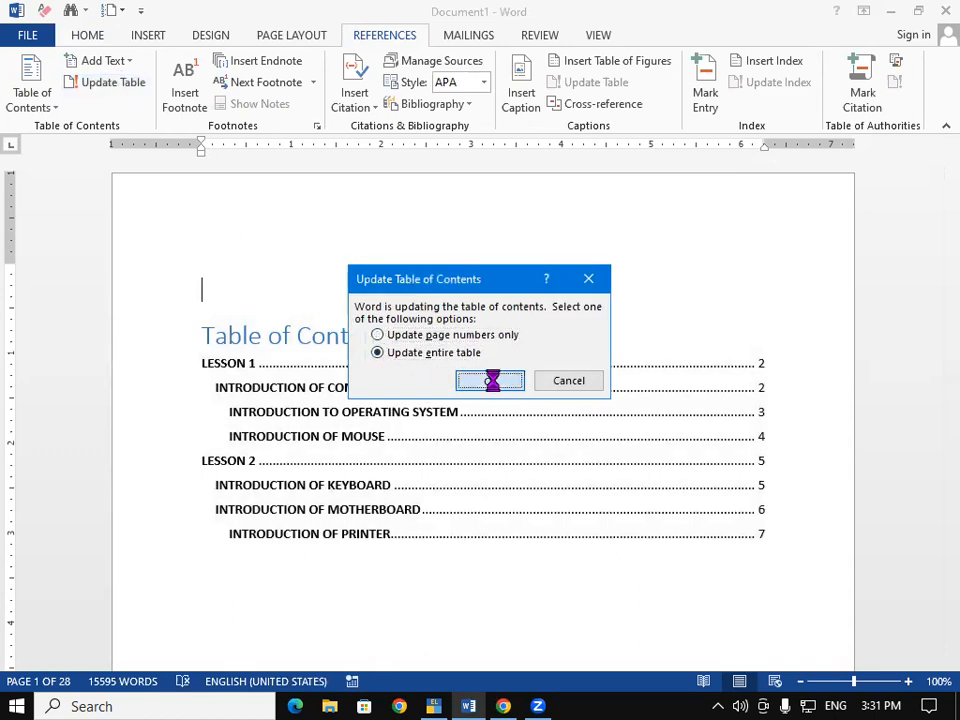